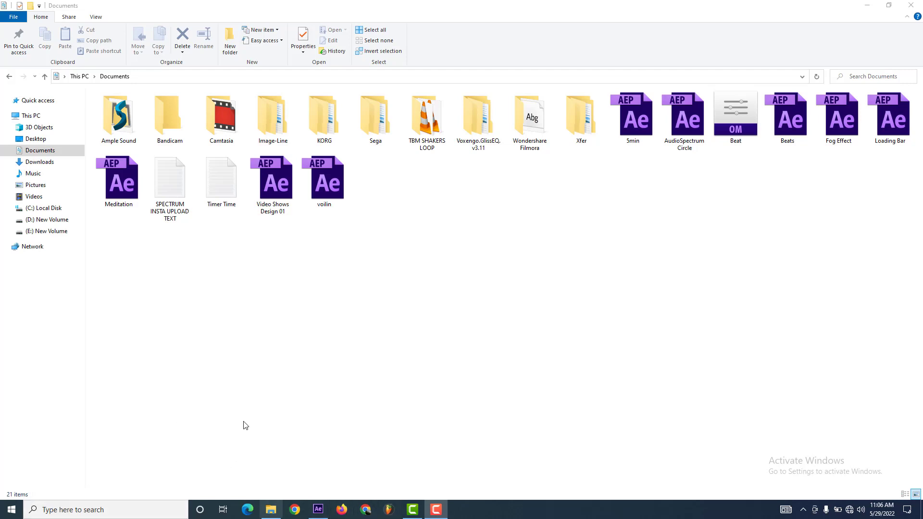
# Step: Bring the empty Untitled Project in After Effects to the front in place of File Explorer
pyautogui.click(318, 509)
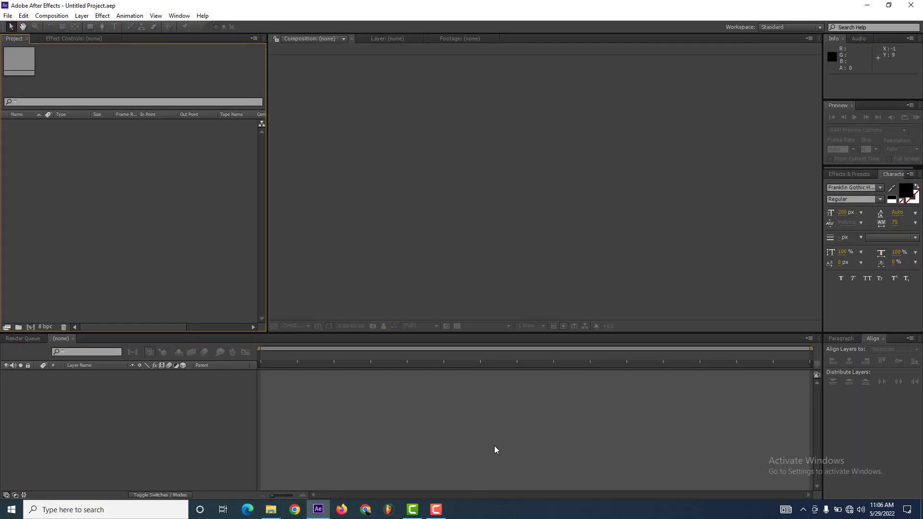
pyautogui.click(446, 514)
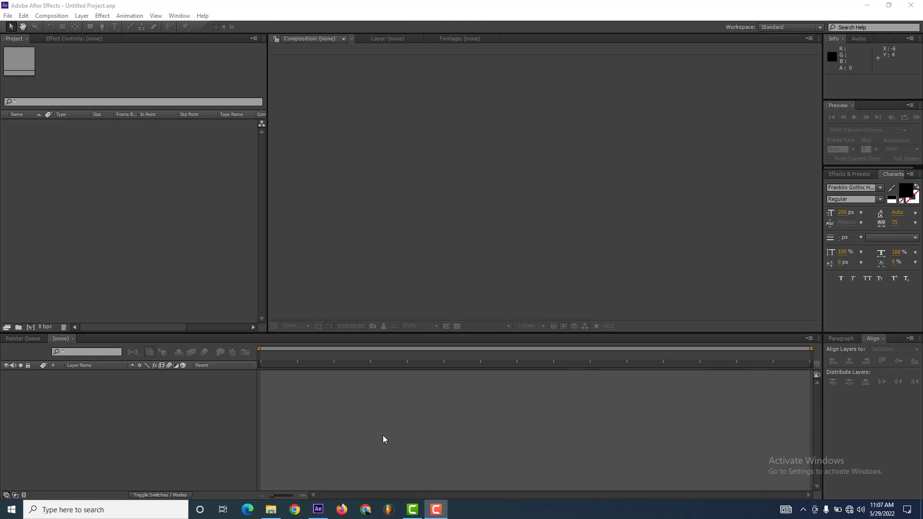
# Step: Create a 3840×2160 composition named 'Teni Audio Spectrum Design'
pyautogui.rightClick(42, 149)
pyautogui.click(101, 154)
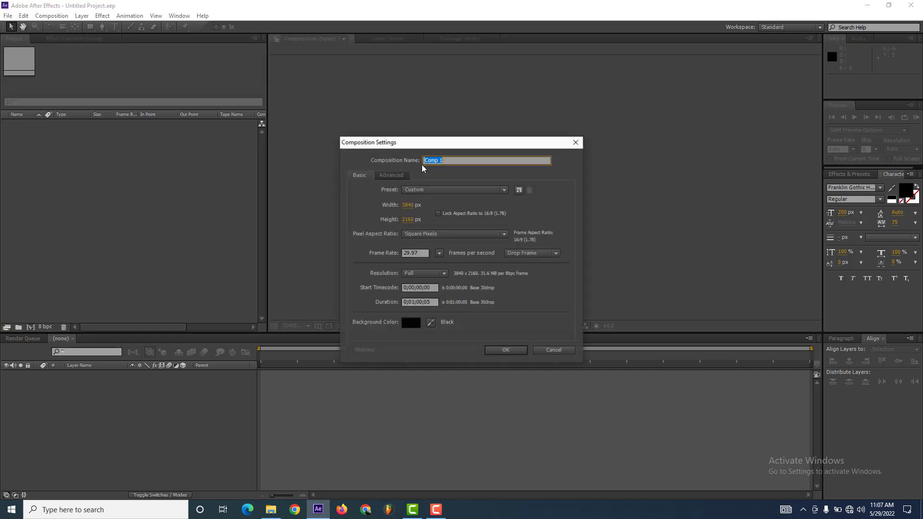
pyautogui.write('tru')
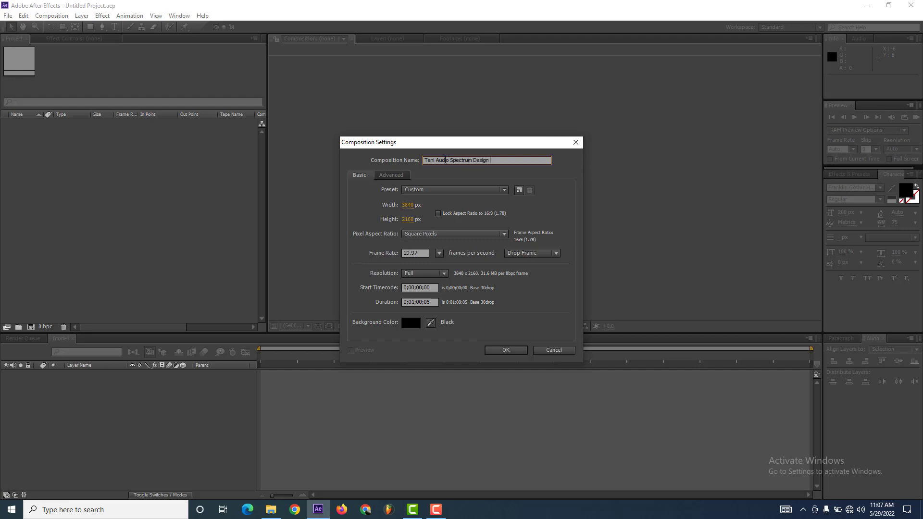
pyautogui.press('Return')
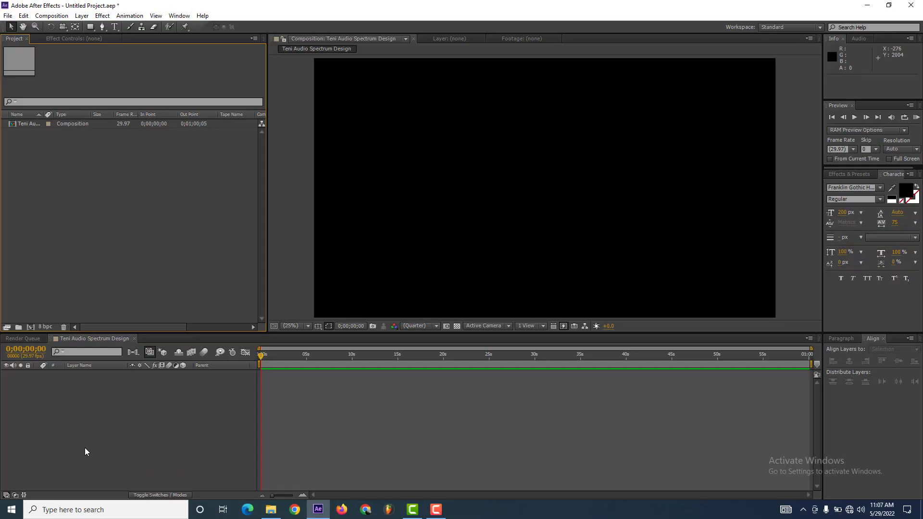
# Step: Draw a wide orange rectangle across the middle of the frame with the Rectangle tool
pyautogui.rightClick(84, 417)
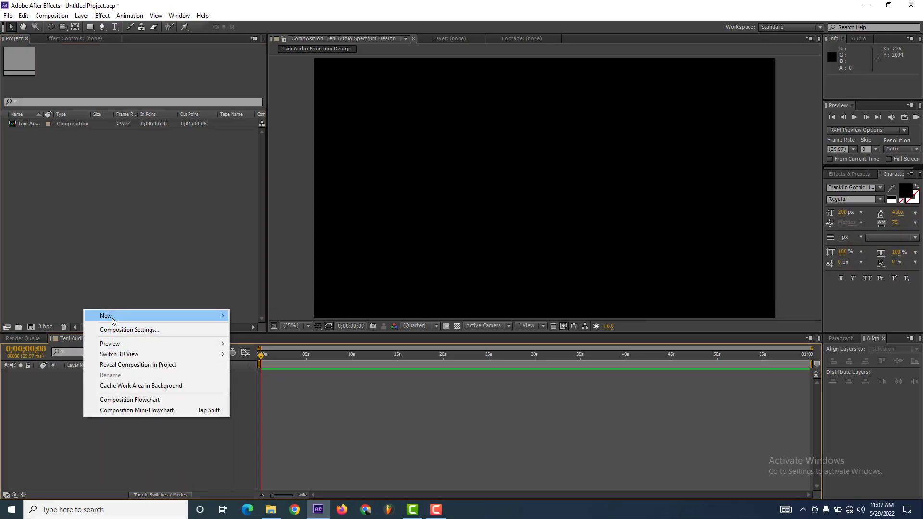
pyautogui.moveTo(114, 321)
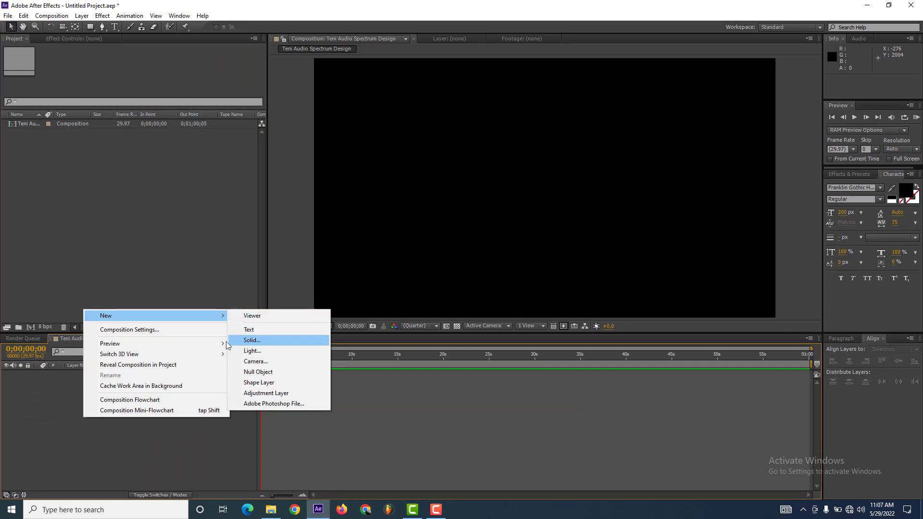
pyautogui.click(139, 439)
pyautogui.click(90, 27)
pyautogui.click(101, 15)
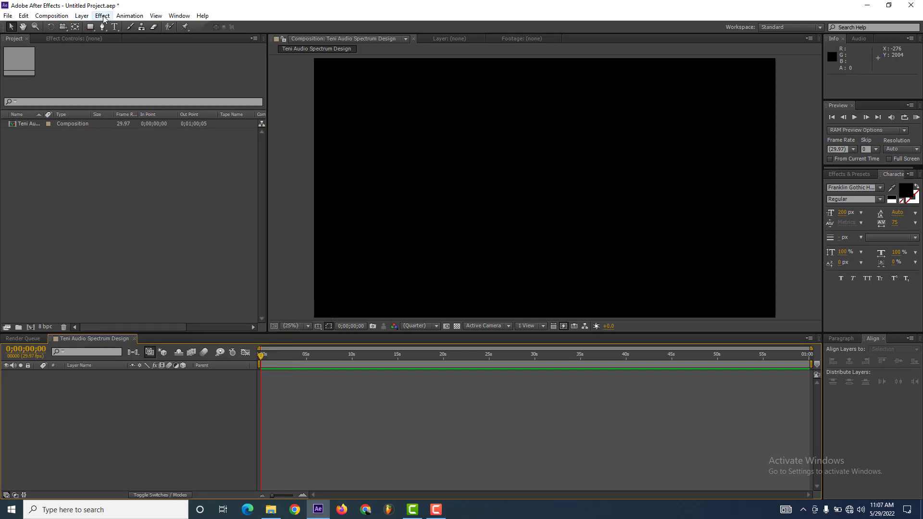
pyautogui.click(89, 29)
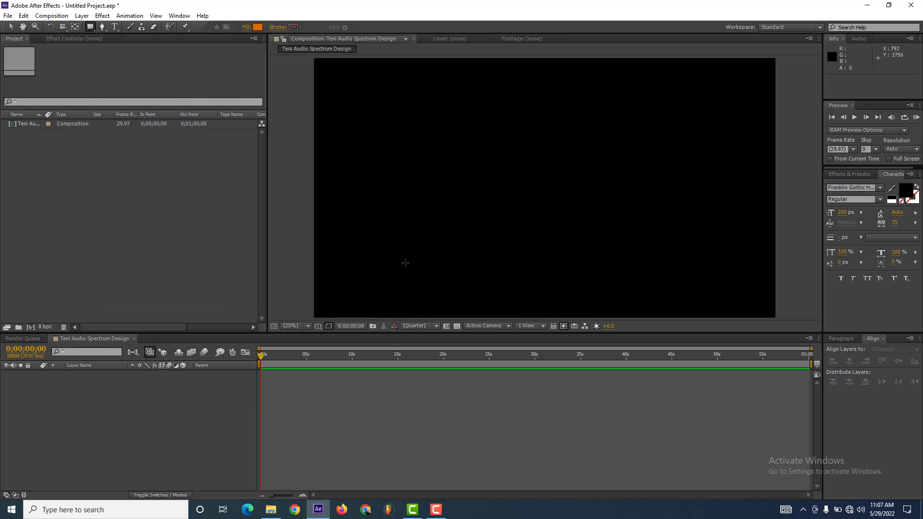
pyautogui.moveTo(323, 146)
pyautogui.mouseDown()
pyautogui.moveTo(755, 217)
pyautogui.moveTo(765, 251)
pyautogui.mouseUp()
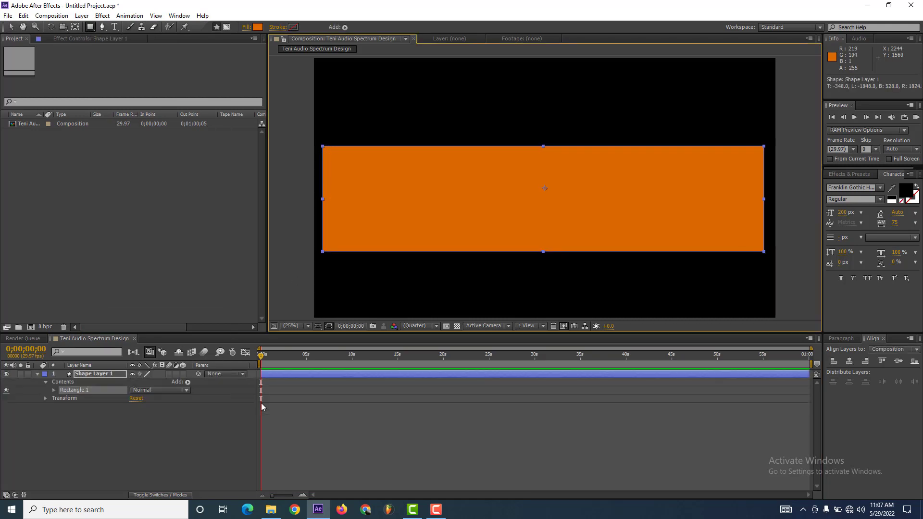
pyautogui.click(270, 509)
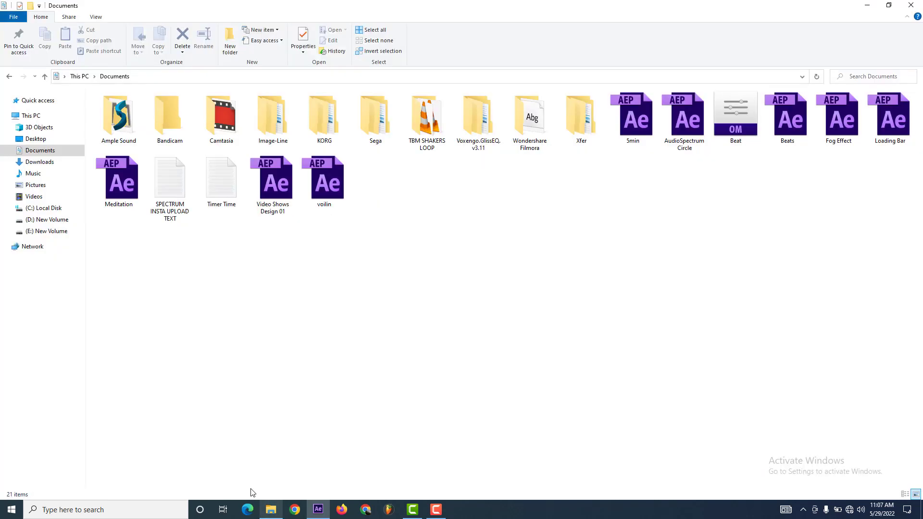
# Step: Delete the stray Teni web-page file from the Desktop
pyautogui.click(36, 138)
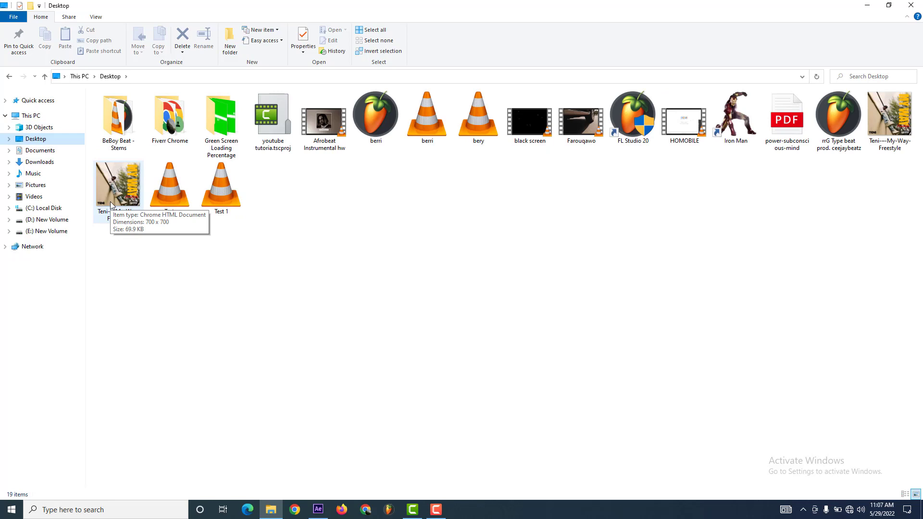
pyautogui.click(111, 201)
pyautogui.press('Delete')
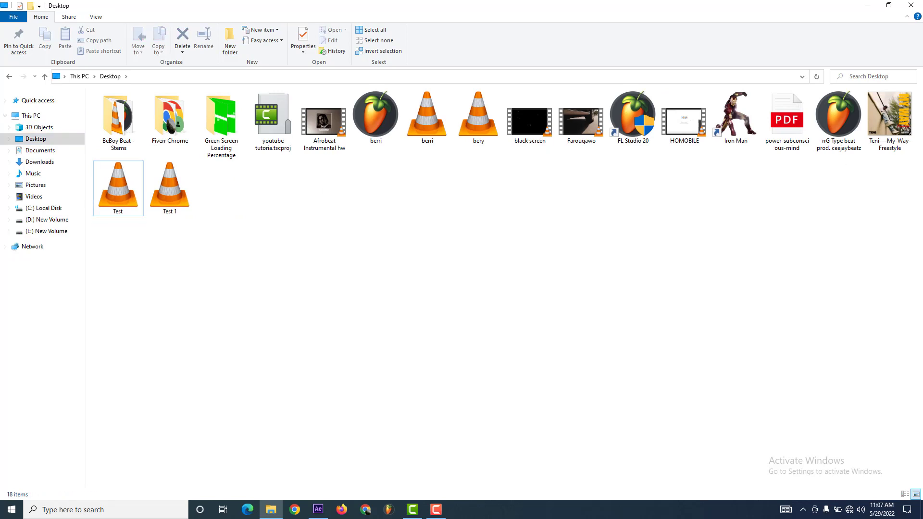
# Step: Import the Teni My Way Freestyle cover JPEG into the project and add the MP3 to the timeline
pyautogui.click(875, 126)
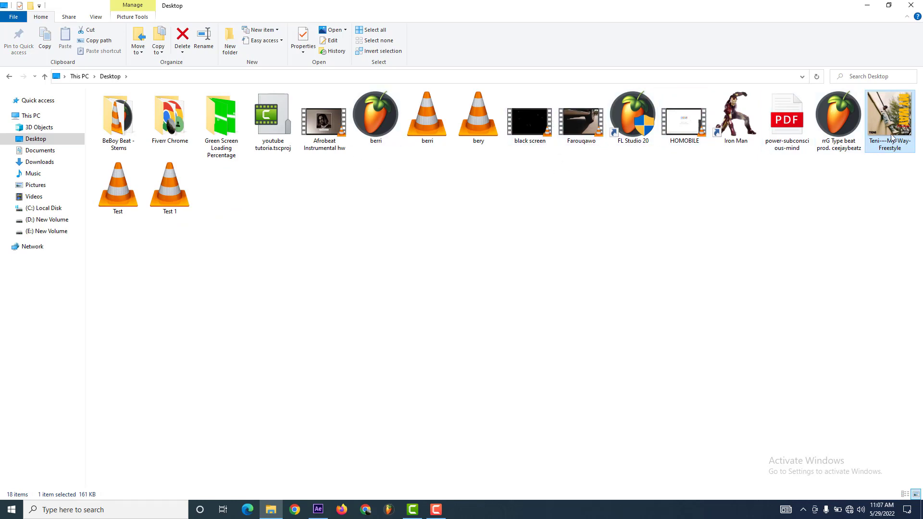
pyautogui.moveTo(891, 137)
pyautogui.mouseDown()
pyautogui.moveTo(577, 439)
pyautogui.moveTo(321, 515)
pyautogui.mouseUp()
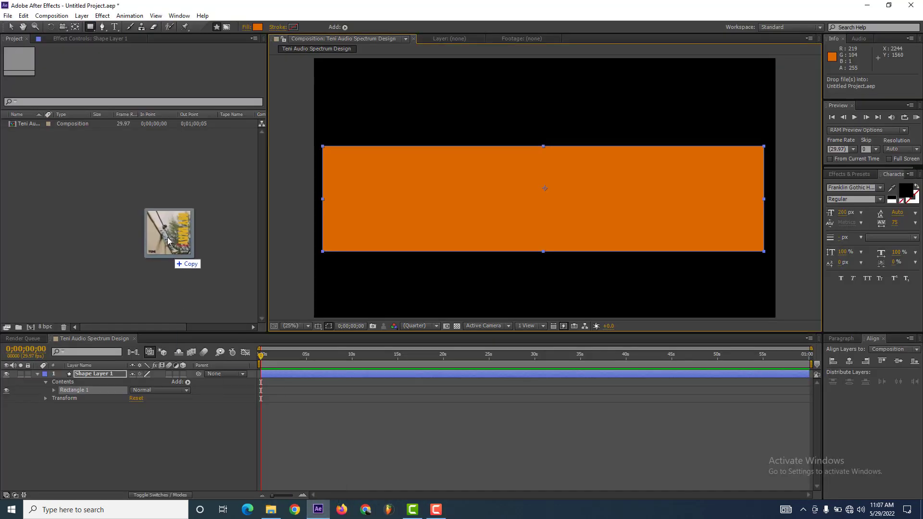
pyautogui.moveTo(321, 516); pyautogui.dragTo(164, 224)
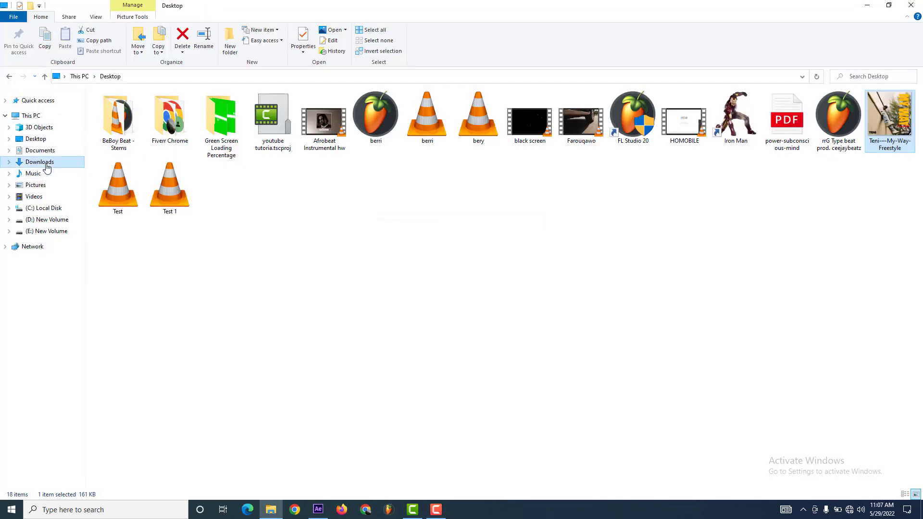
pyautogui.click(41, 162)
pyautogui.moveTo(108, 129)
pyautogui.mouseDown()
pyautogui.moveTo(268, 475)
pyautogui.moveTo(91, 210)
pyautogui.mouseUp()
pyautogui.moveTo(21, 133); pyautogui.dragTo(70, 431)
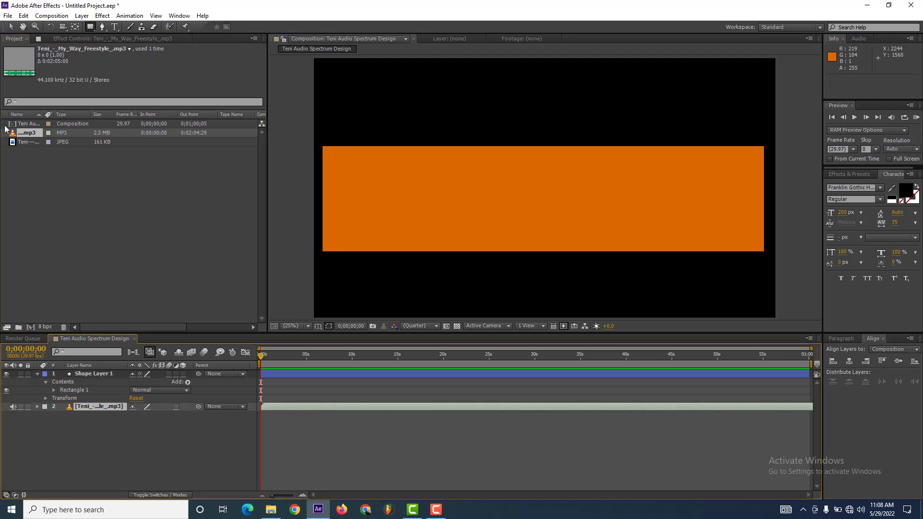
# Step: Set the composition to 0;04;00;05 and locate where the song ends in the timeline
pyautogui.rightClick(28, 124)
pyautogui.click(56, 129)
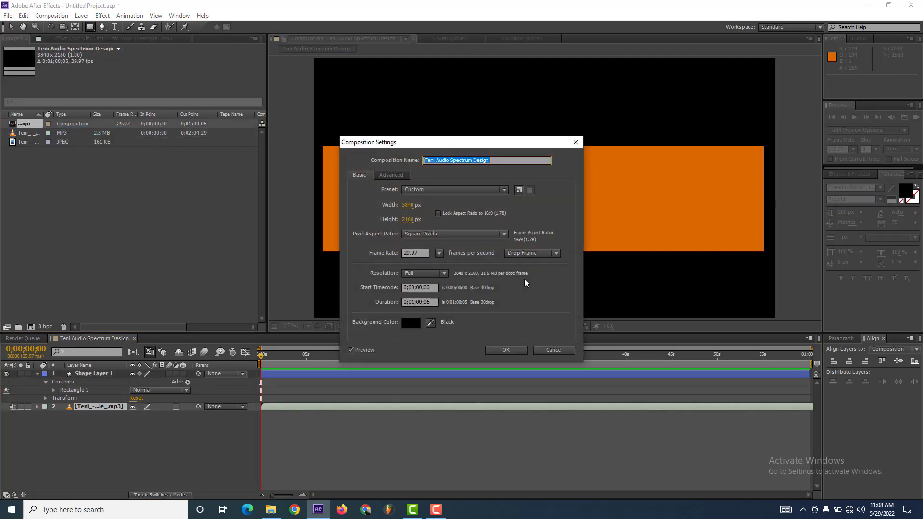
pyautogui.click(412, 302)
pyautogui.write('4')
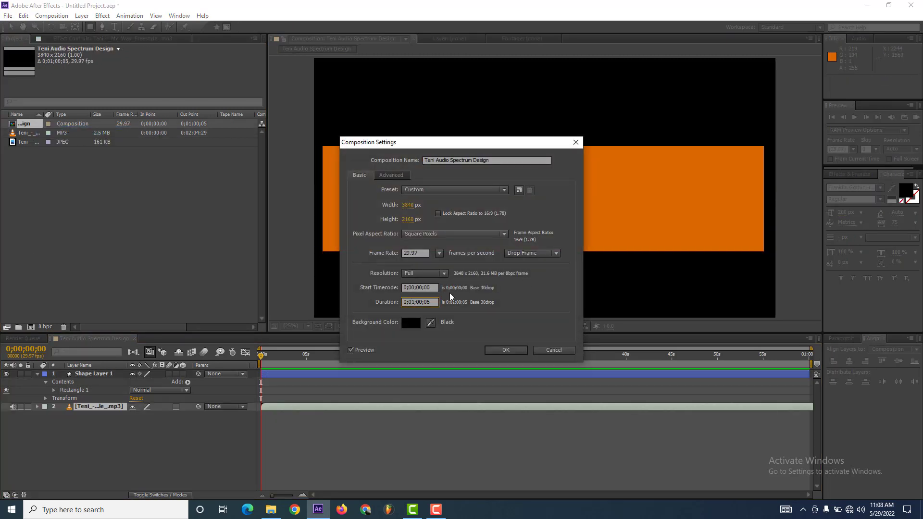
pyautogui.click(503, 350)
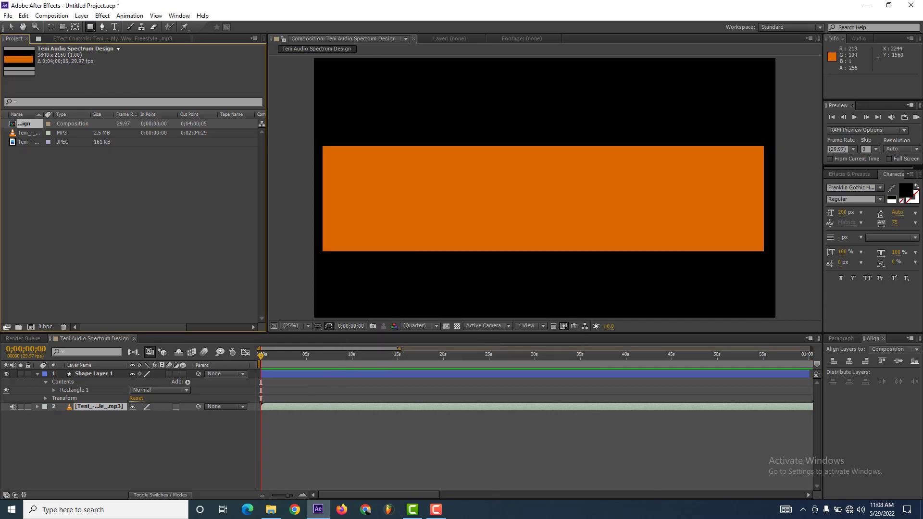
pyautogui.moveTo(400, 348); pyautogui.dragTo(811, 348)
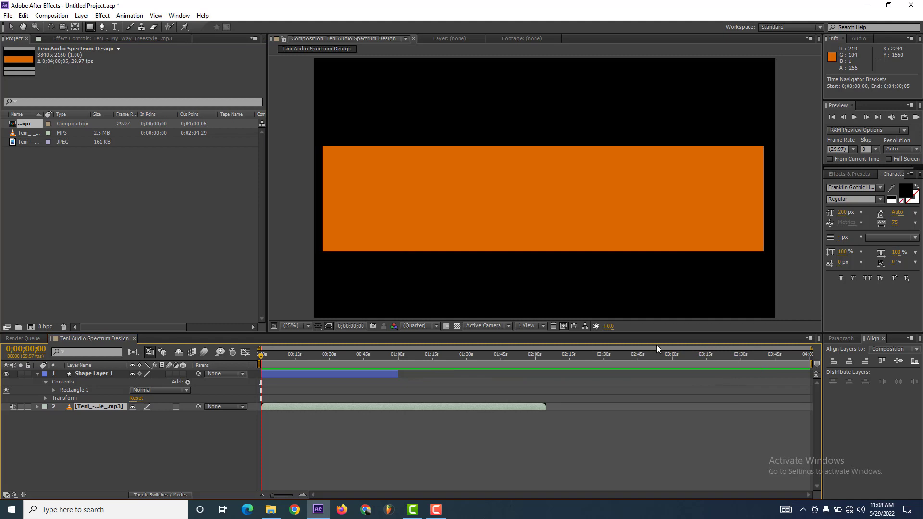
pyautogui.click(553, 355)
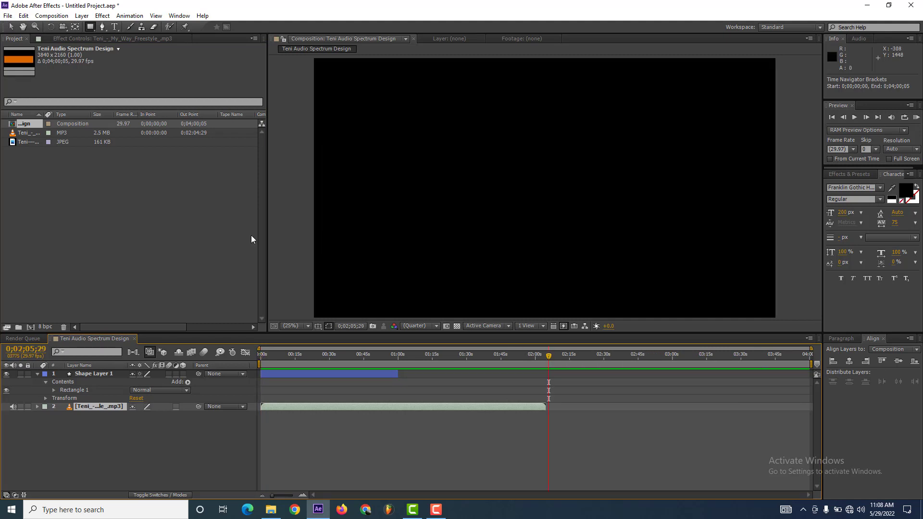
# Step: Shorten the composition duration to 0;02;10;05
pyautogui.rightClick(24, 127)
pyautogui.click(46, 130)
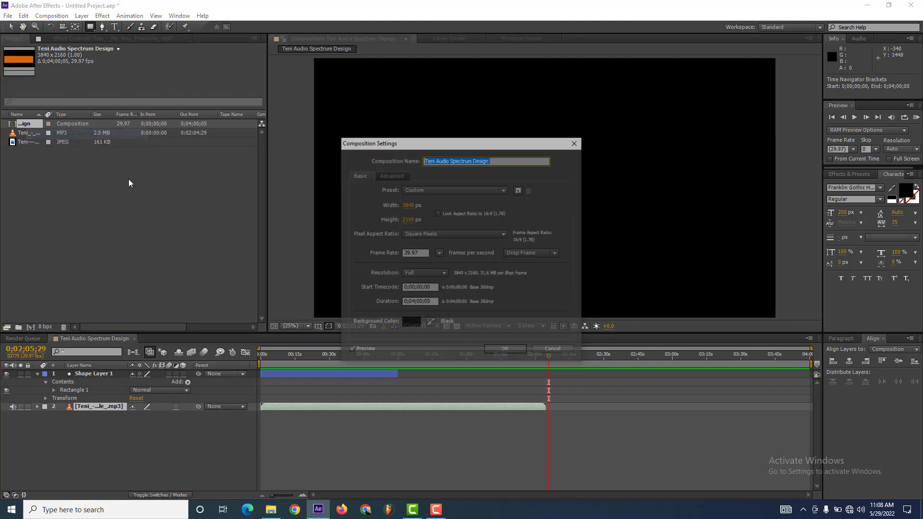
pyautogui.click(411, 302)
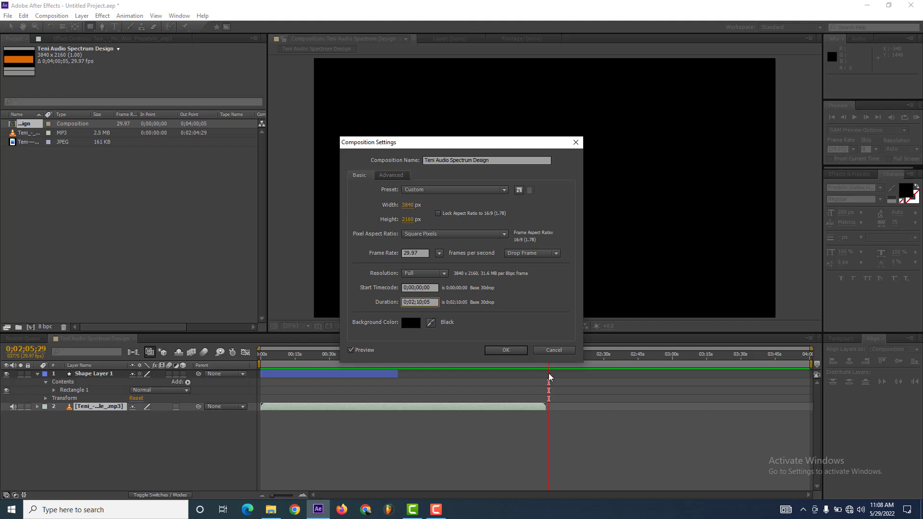
pyautogui.click(499, 350)
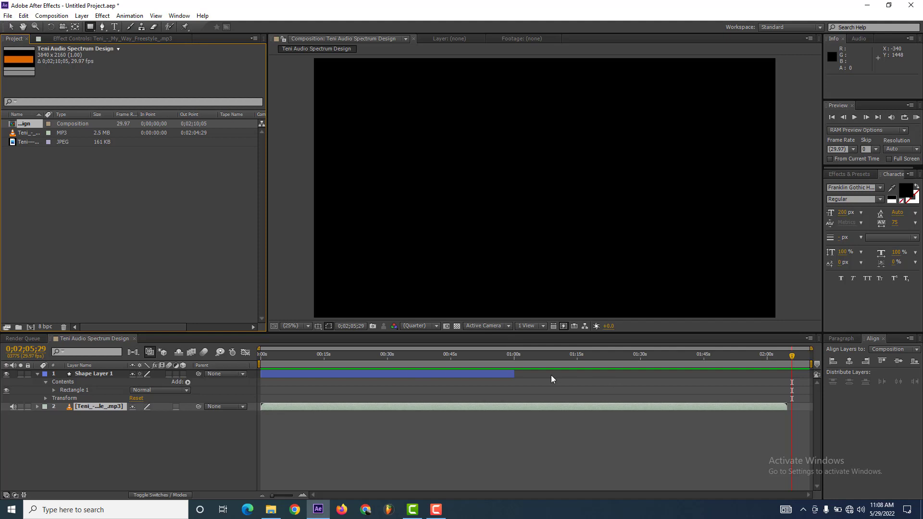
# Step: Stretch the banner to the comp end, add the cover layer, and recolour the banner yellow from the cover
pyautogui.moveTo(511, 374); pyautogui.dragTo(817, 374)
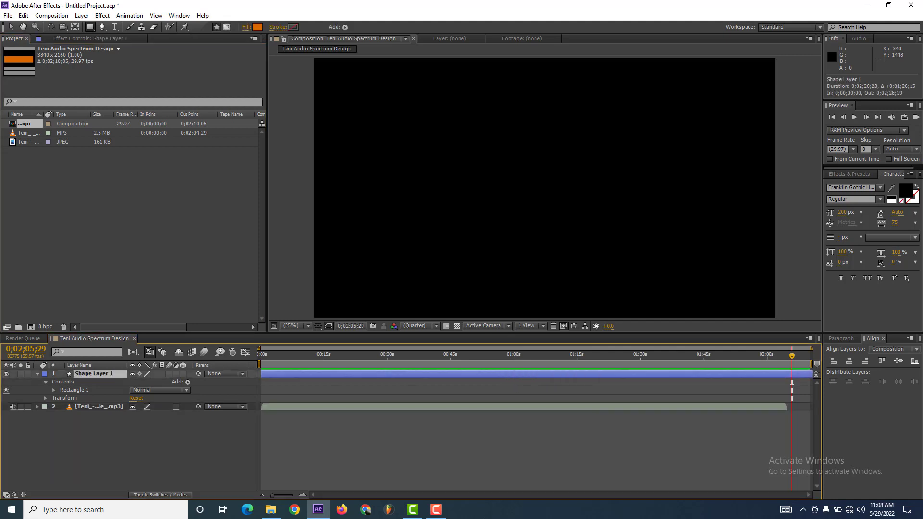
pyautogui.moveTo(24, 142); pyautogui.dragTo(86, 377)
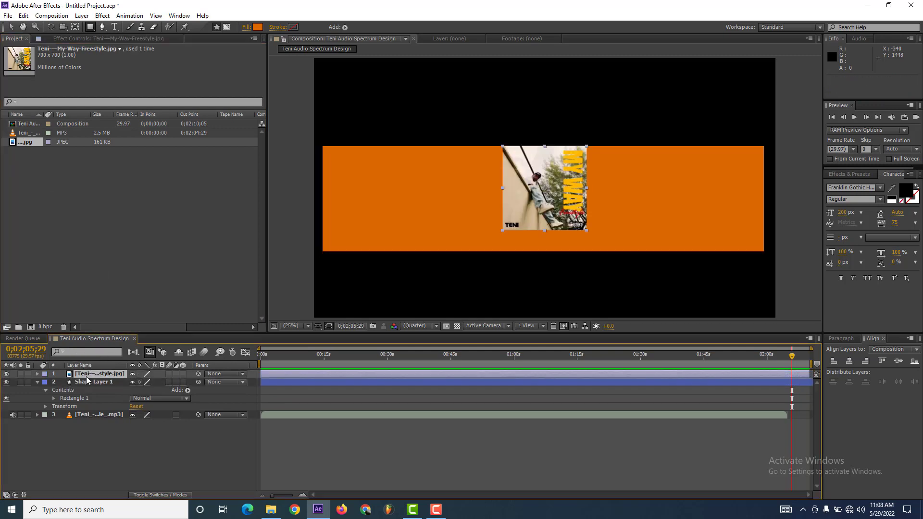
pyautogui.click(82, 383)
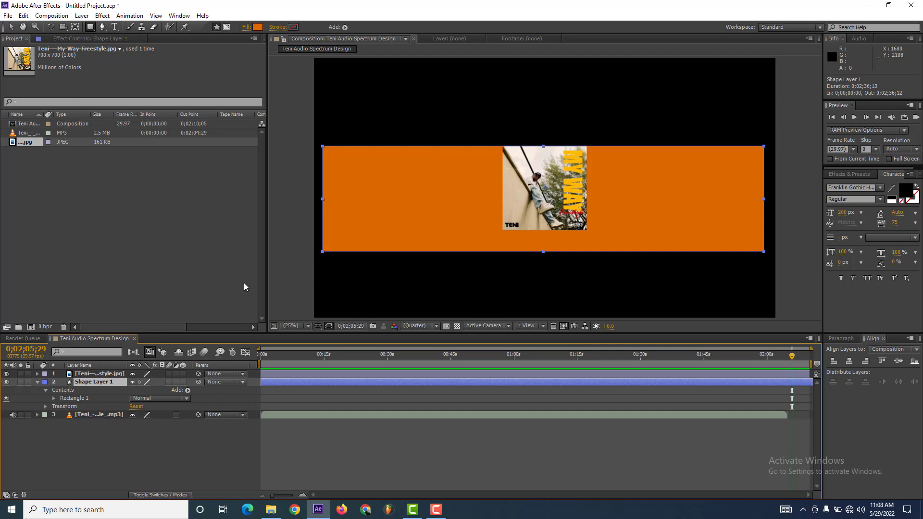
pyautogui.click(257, 28)
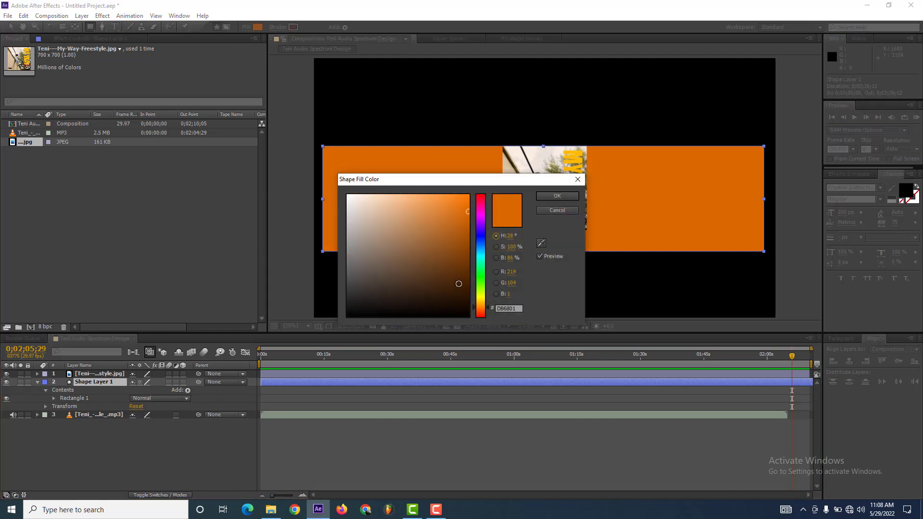
pyautogui.click(542, 242)
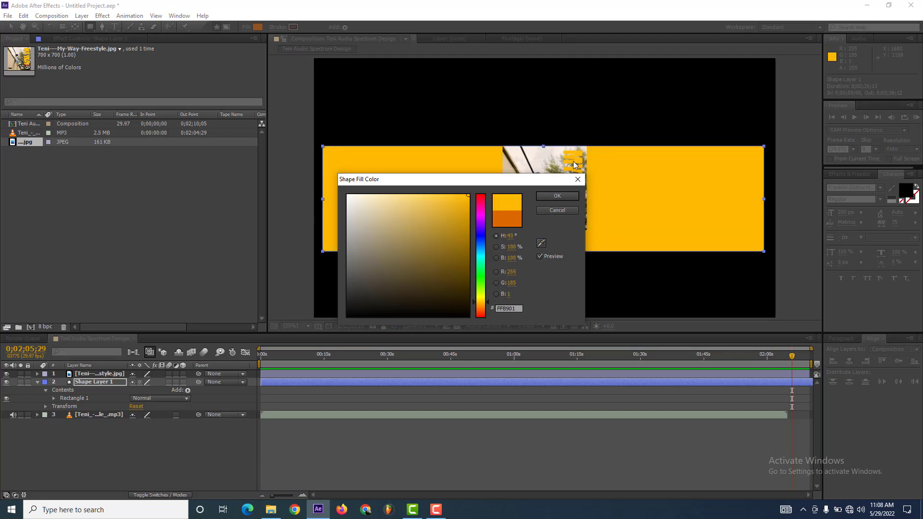
pyautogui.click(576, 160)
pyautogui.click(557, 196)
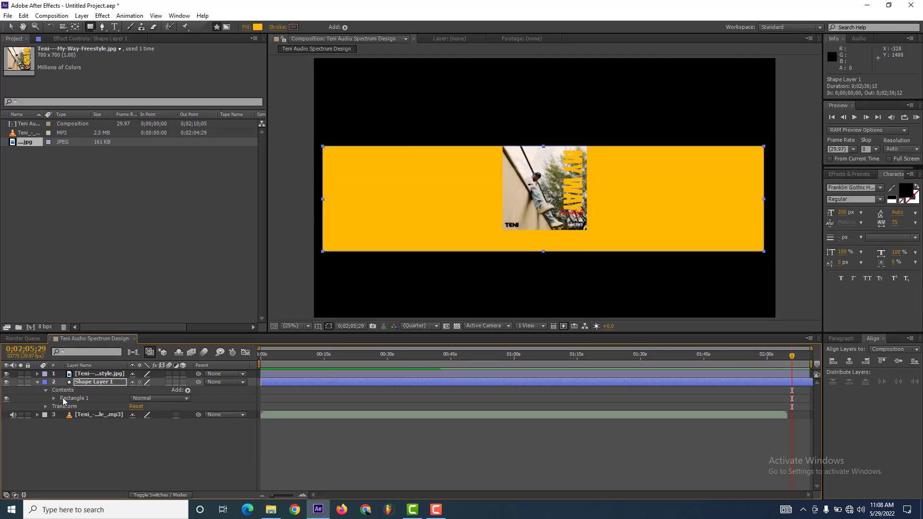
pyautogui.click(104, 432)
pyautogui.click(38, 383)
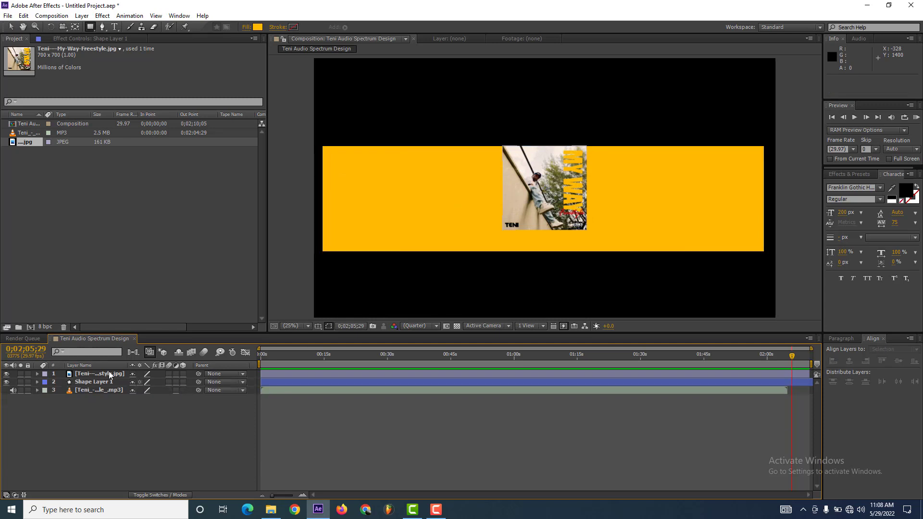
# Step: Move the album cover to the banner's left end and vertically centre both layers
pyautogui.click(110, 375)
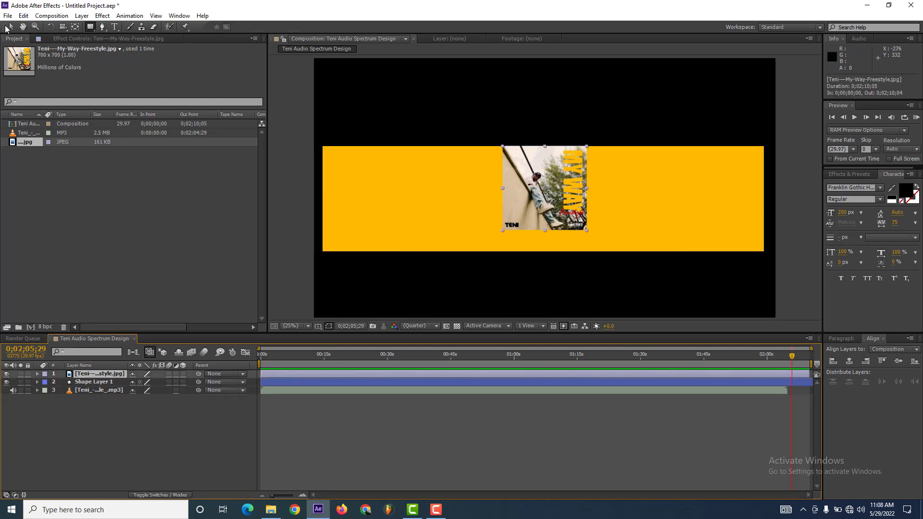
pyautogui.click(11, 26)
pyautogui.moveTo(509, 198); pyautogui.dragTo(399, 207)
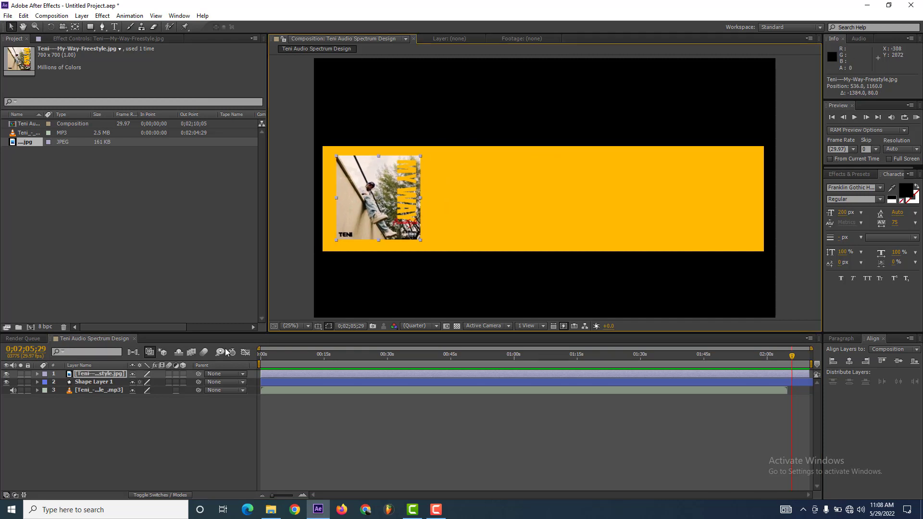
pyautogui.click(899, 361)
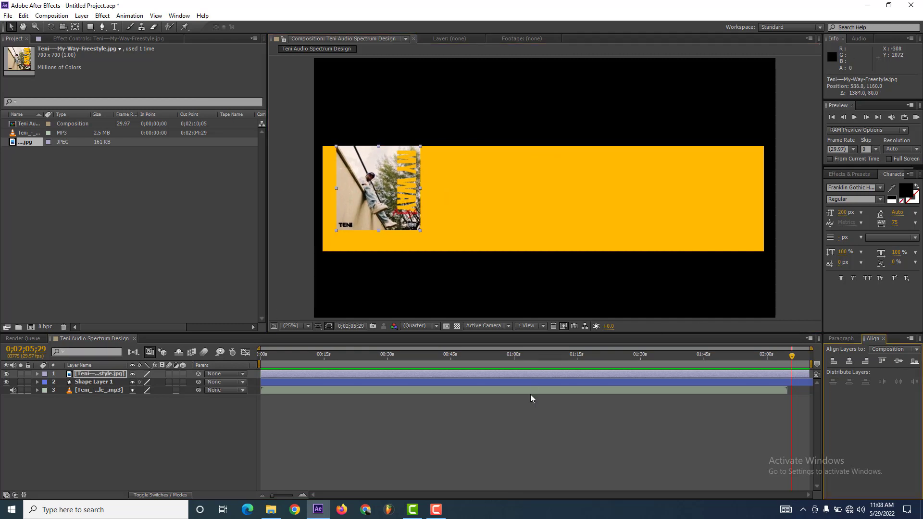
pyautogui.keyDown('ctrl'); pyautogui.click(128, 382); pyautogui.keyUp('ctrl')
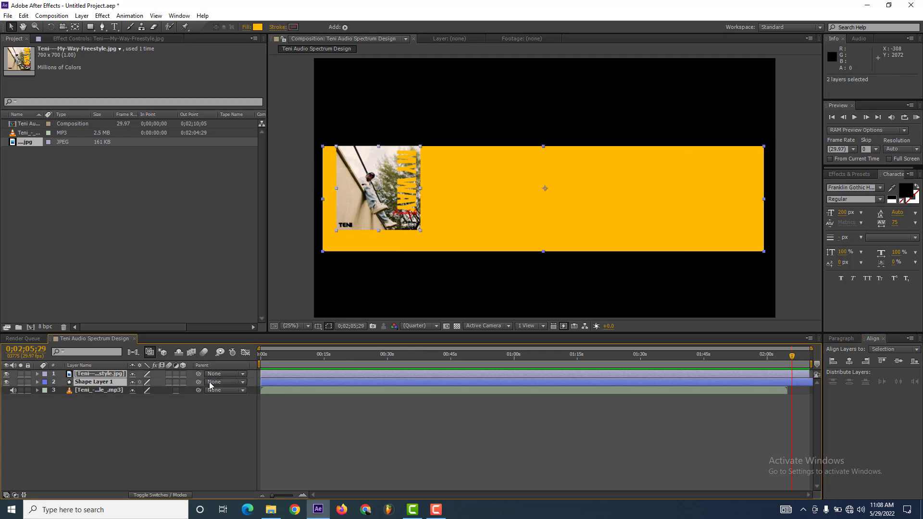
pyautogui.click(899, 361)
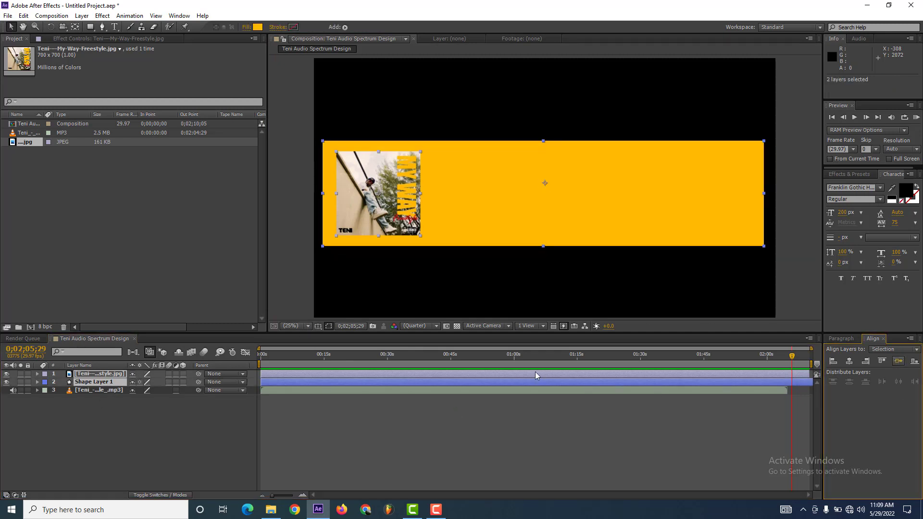
pyautogui.click(101, 428)
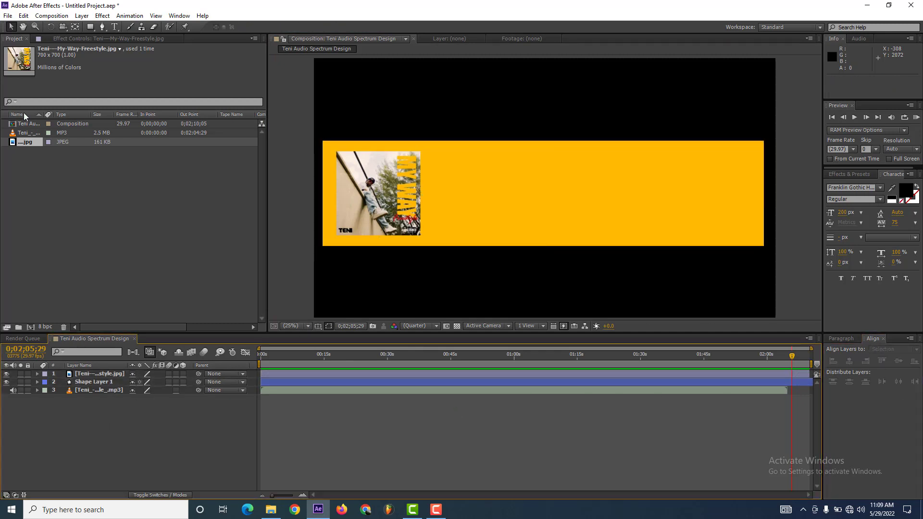
# Step: Add a second cover copy scaled up to 559% at 11% opacity as the backdrop
pyautogui.moveTo(27, 145); pyautogui.dragTo(103, 427)
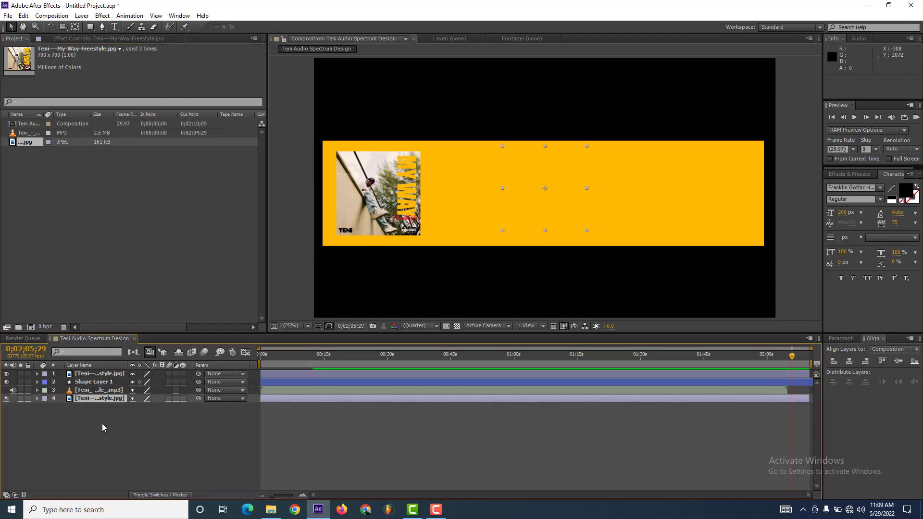
pyautogui.press('s')
pyautogui.moveTo(144, 406)
pyautogui.mouseDown()
pyautogui.moveTo(427, 391)
pyautogui.moveTo(388, 417)
pyautogui.mouseUp()
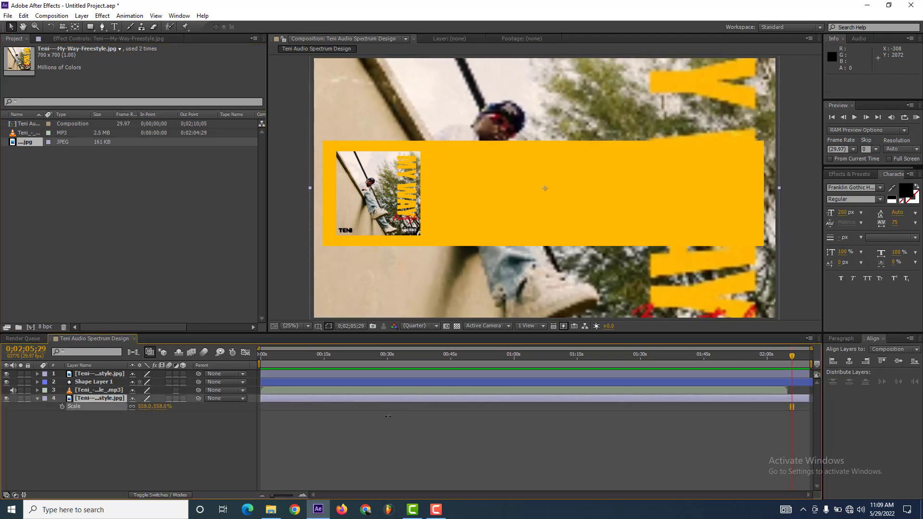
pyautogui.press('t')
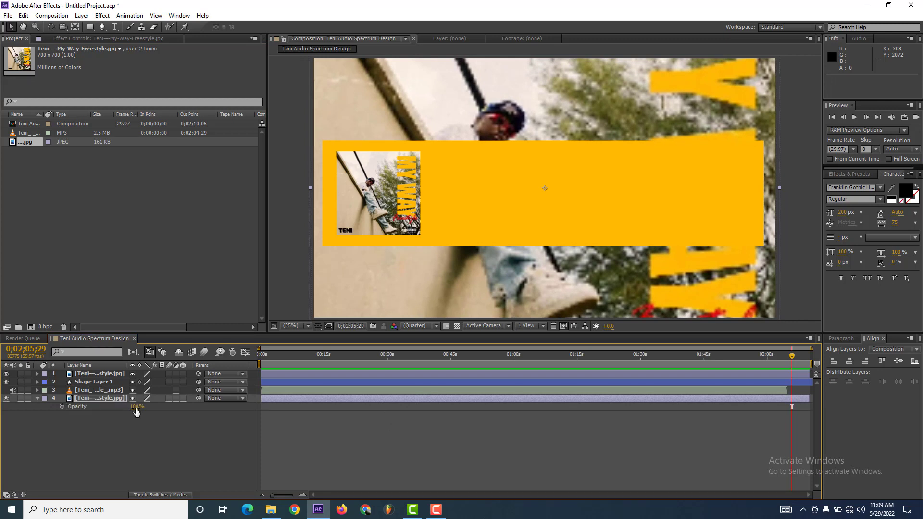
pyautogui.click(136, 407)
pyautogui.write('11')
pyautogui.press('Return')
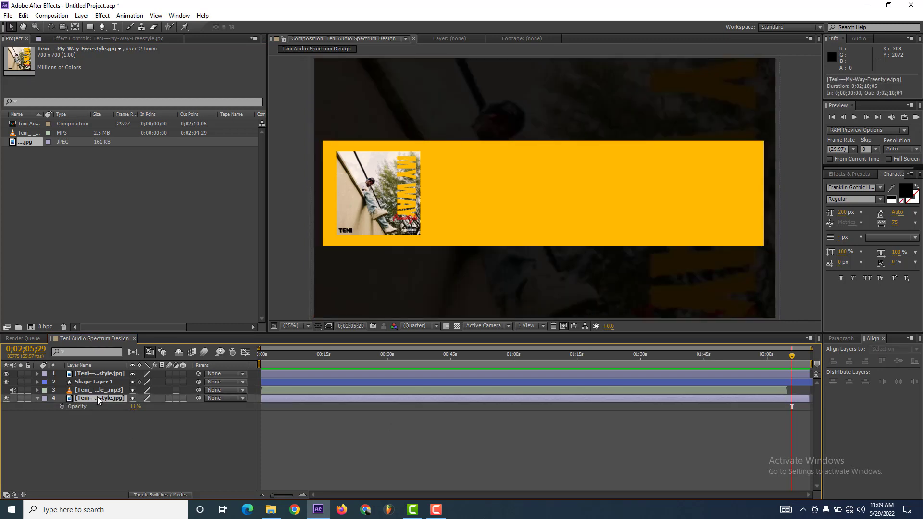
pyautogui.click(103, 15)
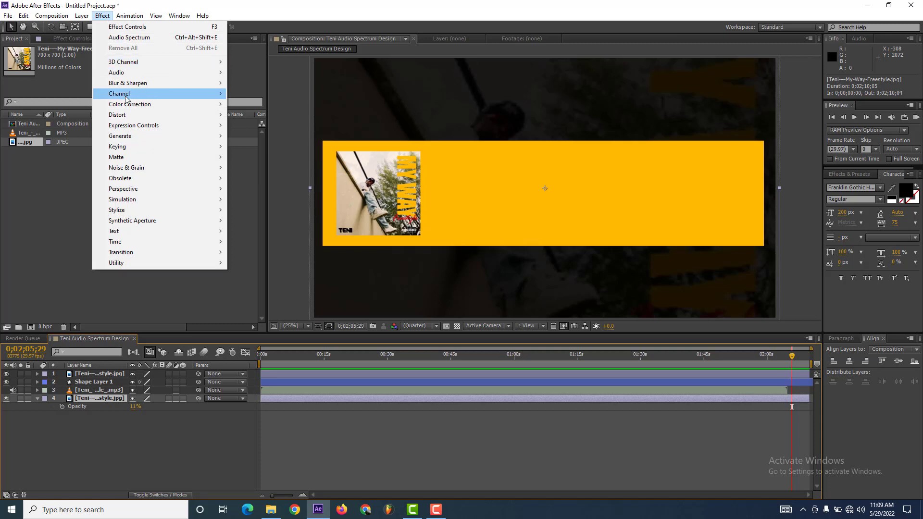
pyautogui.moveTo(121, 93)
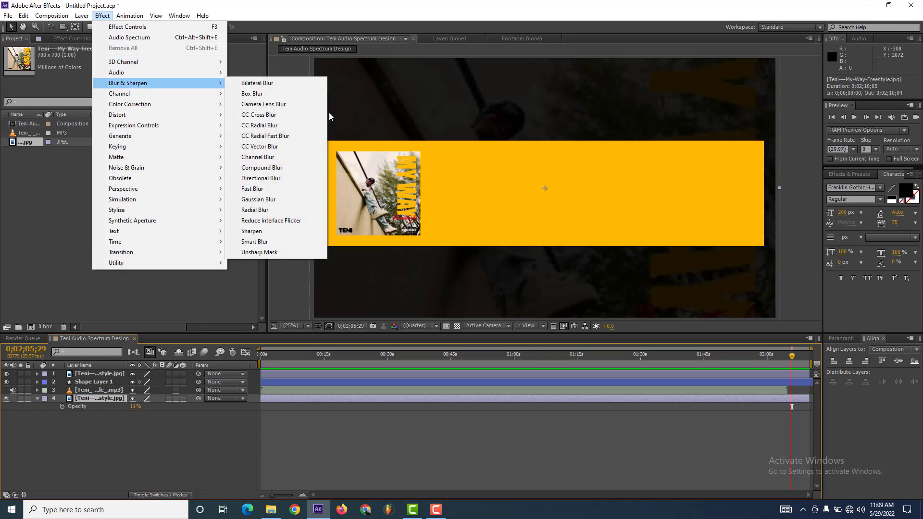
# Step: Apply Gaussian Blur to the backdrop copy with higher blurriness and Horizontal blur dimensions
pyautogui.click(267, 200)
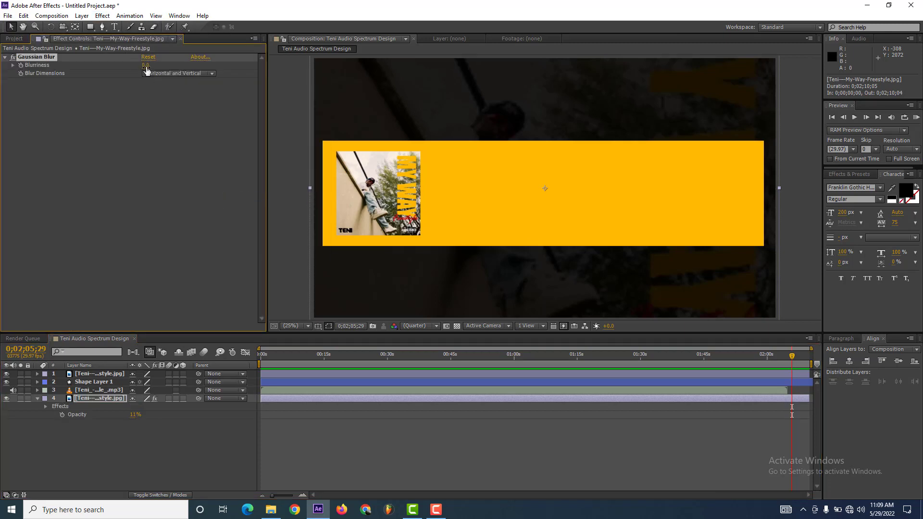
pyautogui.moveTo(146, 67); pyautogui.dragTo(618, 74)
pyautogui.click(185, 73)
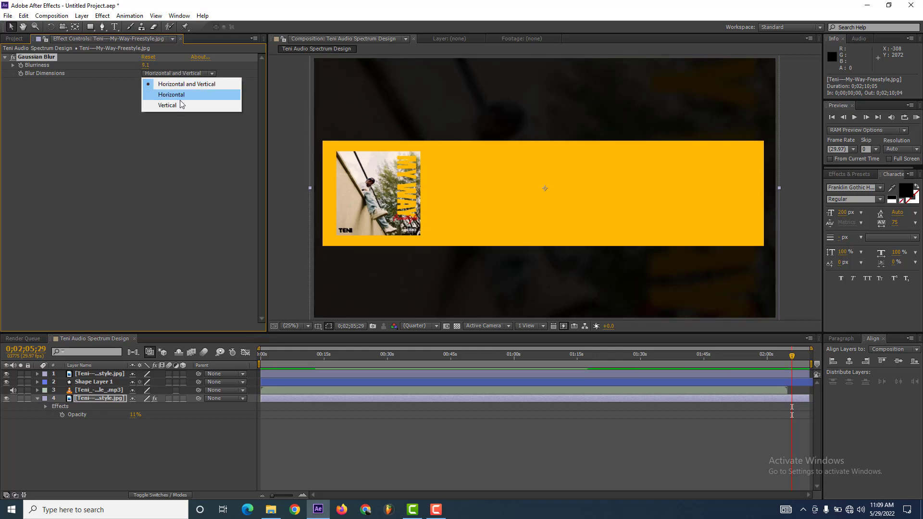
pyautogui.click(181, 93)
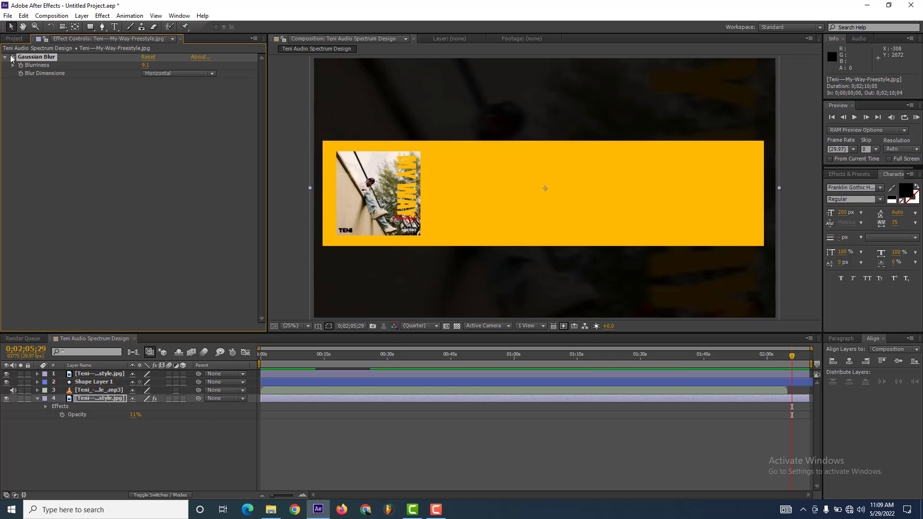
# Step: Select the front album cover layer and bring up the Effects & Presets panel
pyautogui.click(15, 38)
pyautogui.click(193, 454)
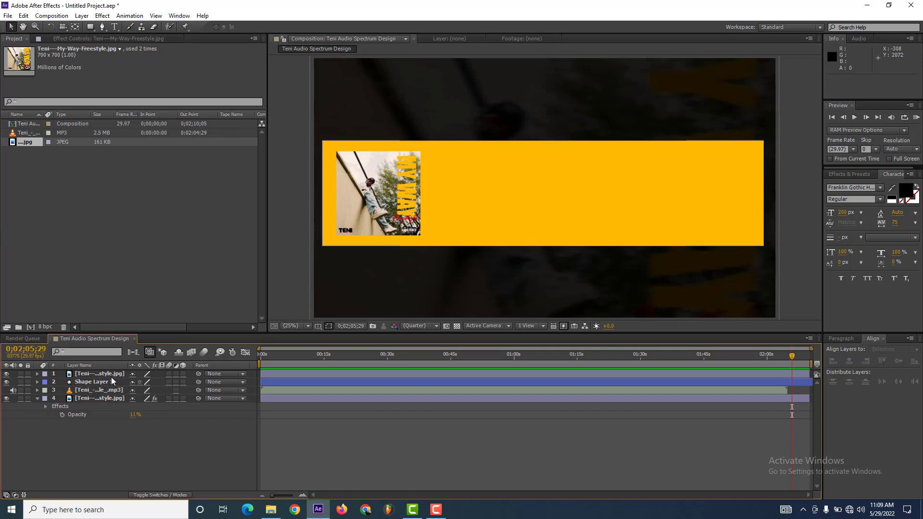
pyautogui.click(86, 400)
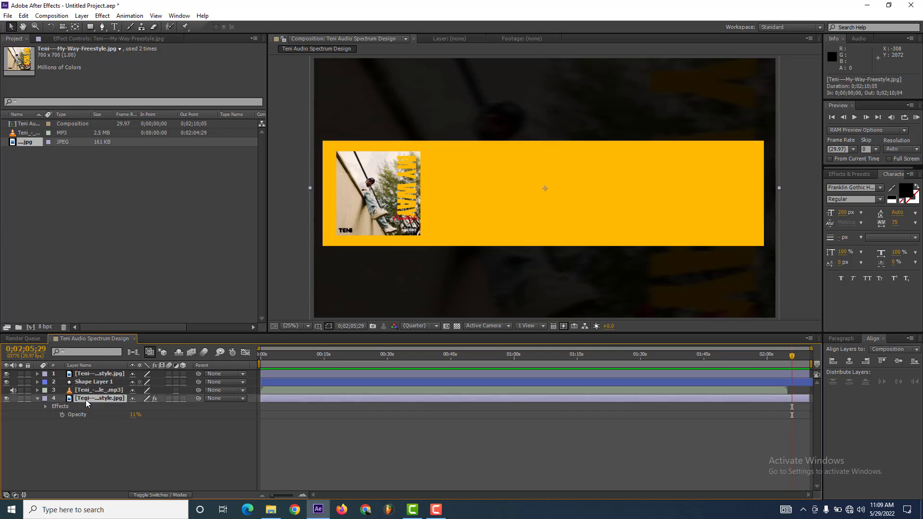
pyautogui.click(87, 390)
pyautogui.click(87, 382)
pyautogui.click(88, 374)
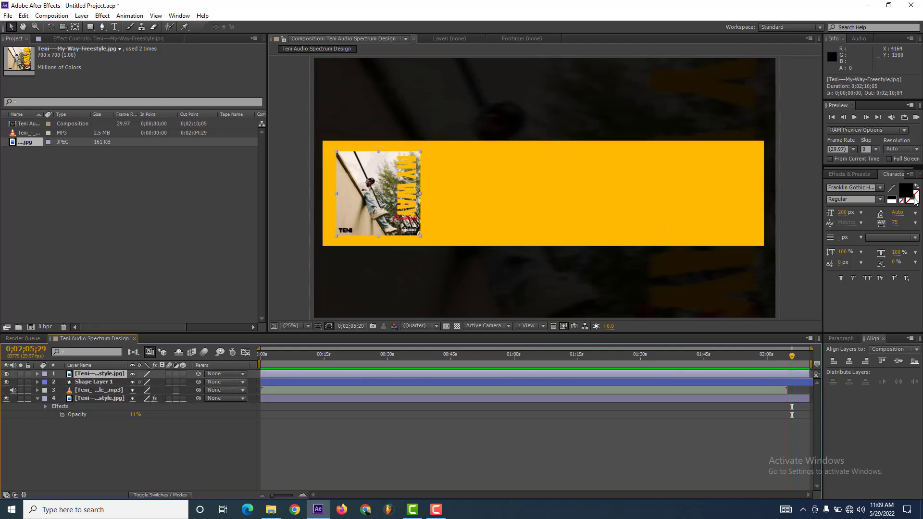
pyautogui.hotkey('ctrl', '5')
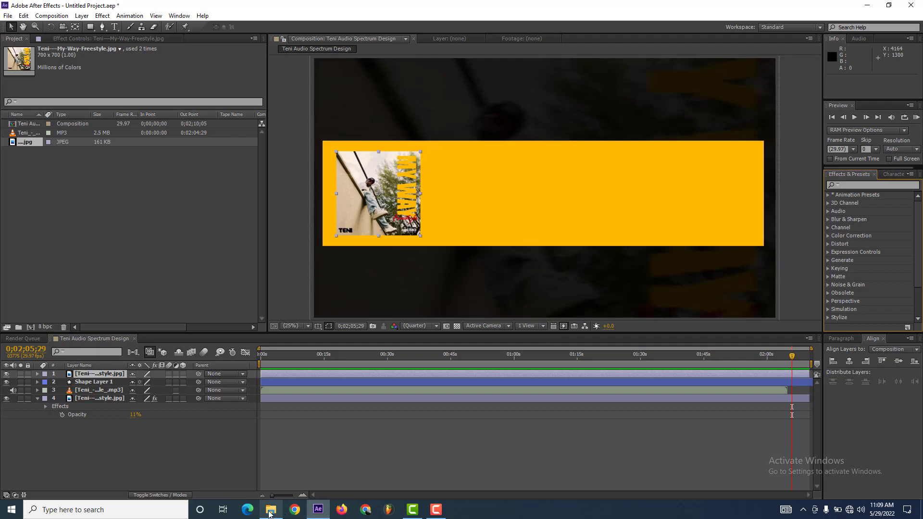
pyautogui.click(271, 510)
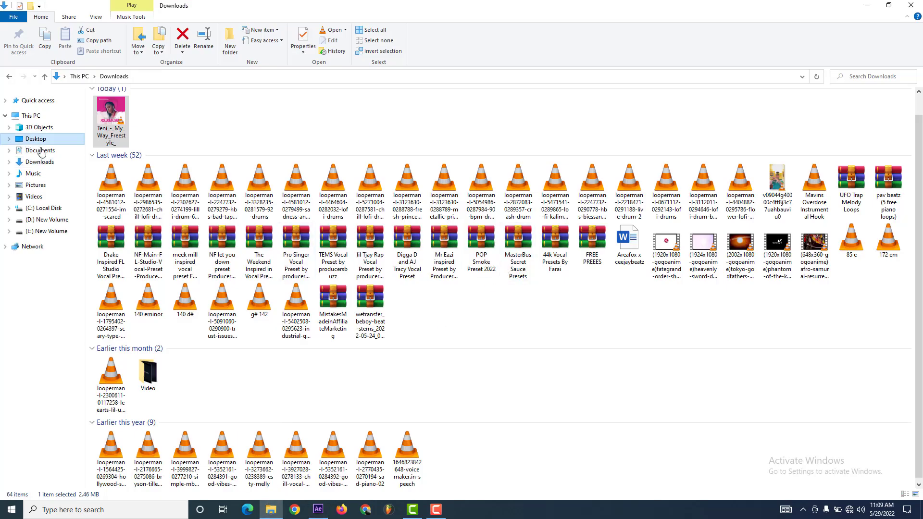
# Step: Browse the C: and E: drives in File Explorer, then return to After Effects
pyautogui.click(44, 208)
pyautogui.click(47, 232)
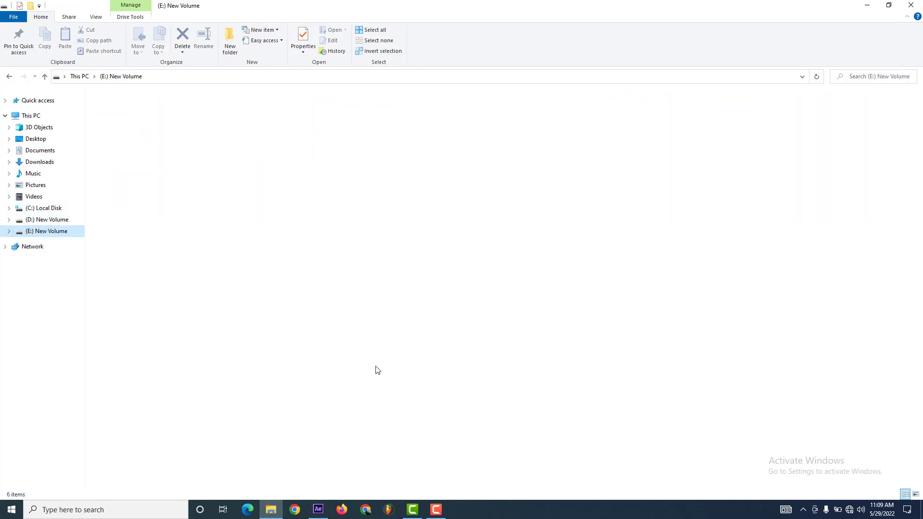
pyautogui.click(327, 511)
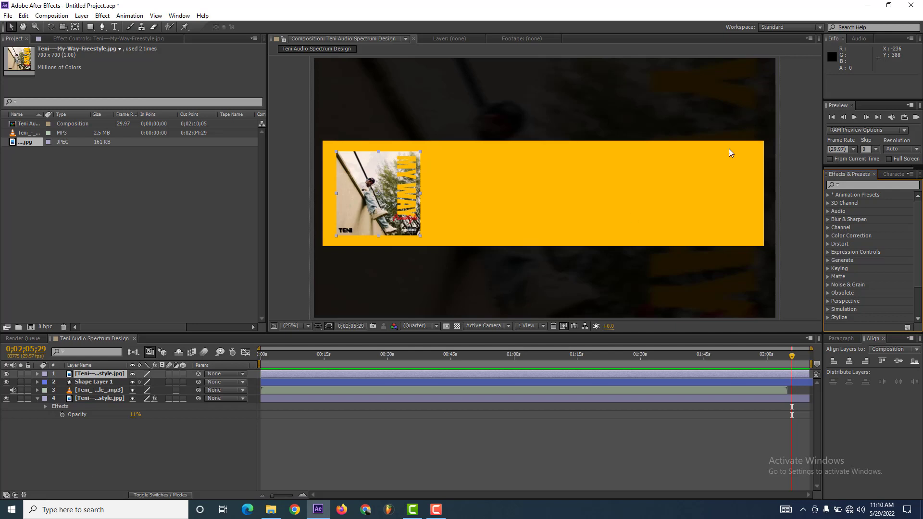
# Step: Apply Drop Shadow to the front album cover with distance 41 and softness 56
pyautogui.click(866, 185)
pyautogui.write('drop')
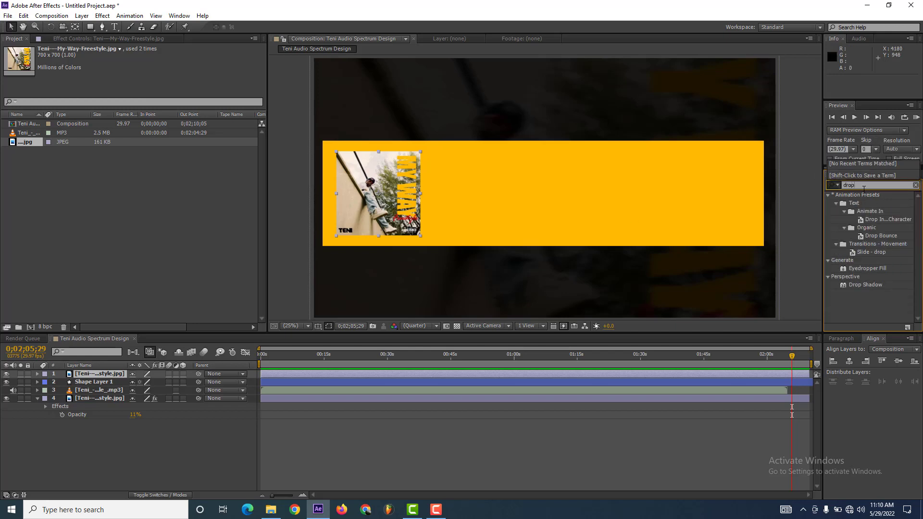
pyautogui.moveTo(865, 285); pyautogui.dragTo(96, 378)
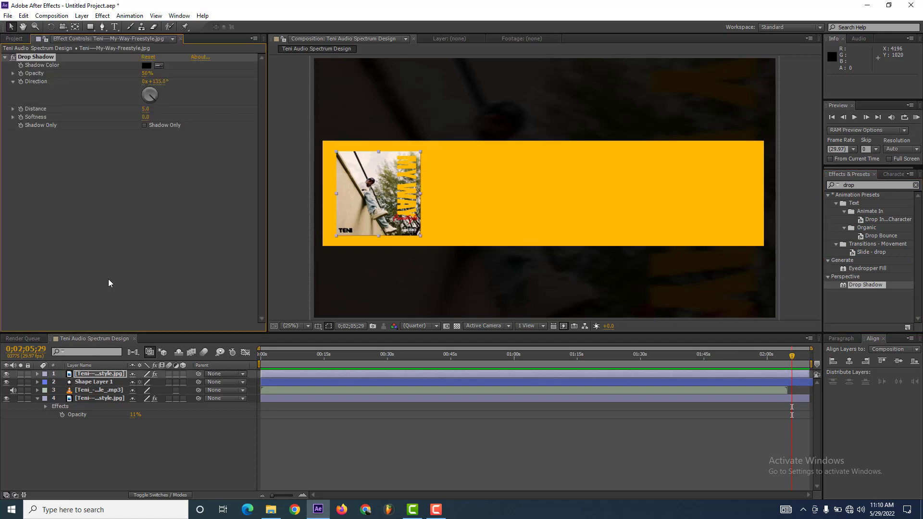
pyautogui.moveTo(148, 114)
pyautogui.mouseDown()
pyautogui.moveTo(176, 118)
pyautogui.moveTo(142, 102)
pyautogui.moveTo(140, 110)
pyautogui.moveTo(150, 110)
pyautogui.mouseUp()
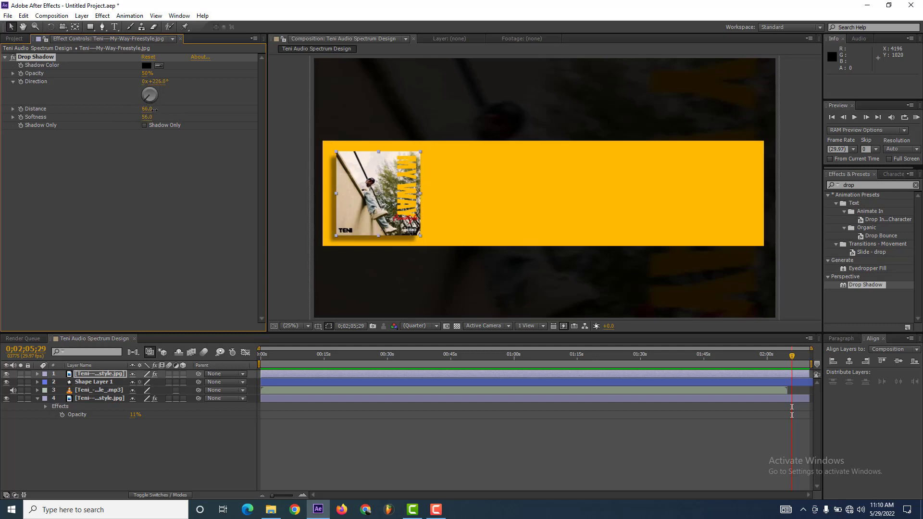
pyautogui.click(128, 124)
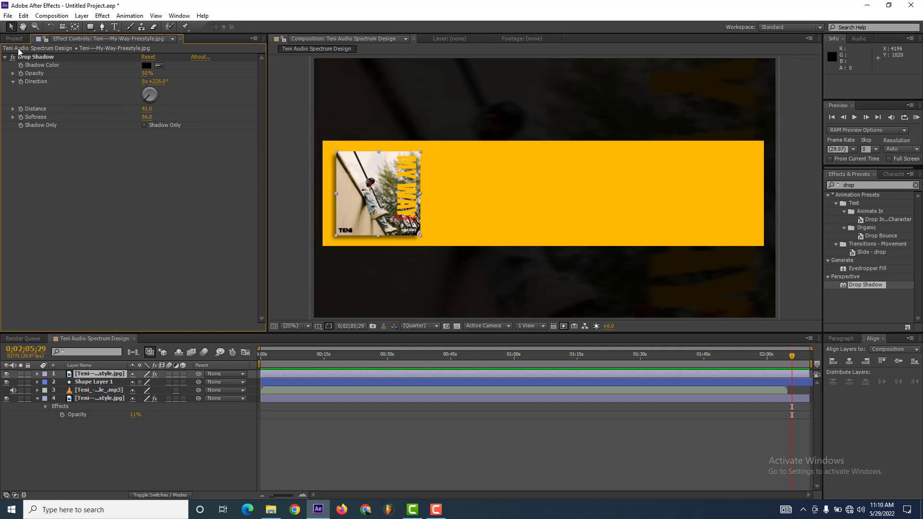
pyautogui.click(39, 397)
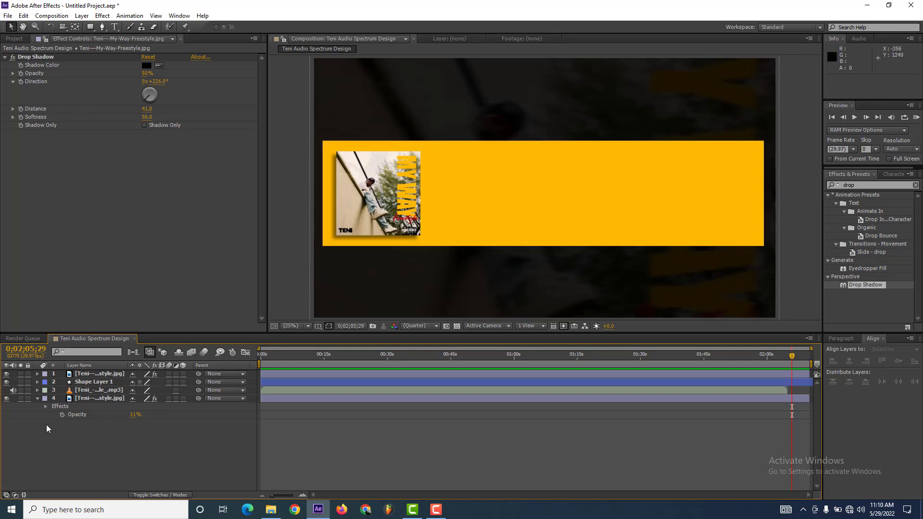
pyautogui.click(37, 399)
# Step: Draw a rounded rectangle just above the album cover's top edge
pyautogui.click(91, 27)
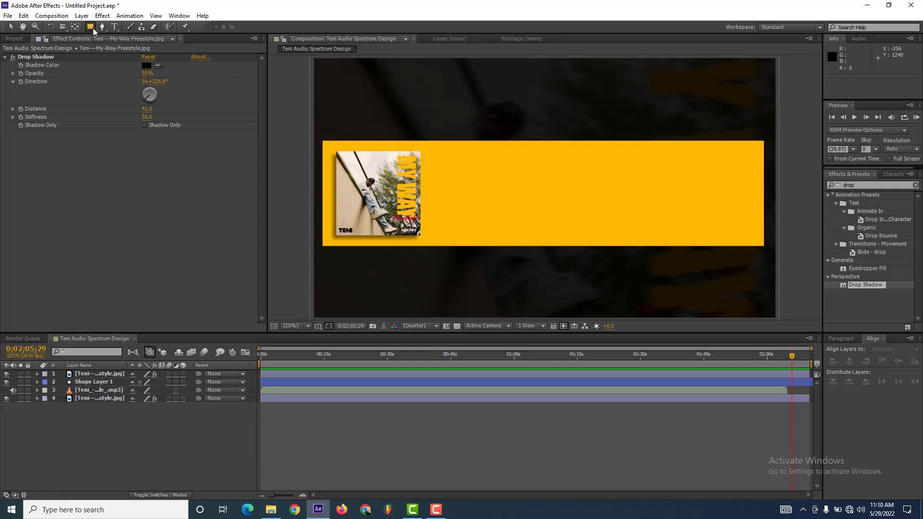
pyautogui.click(124, 41)
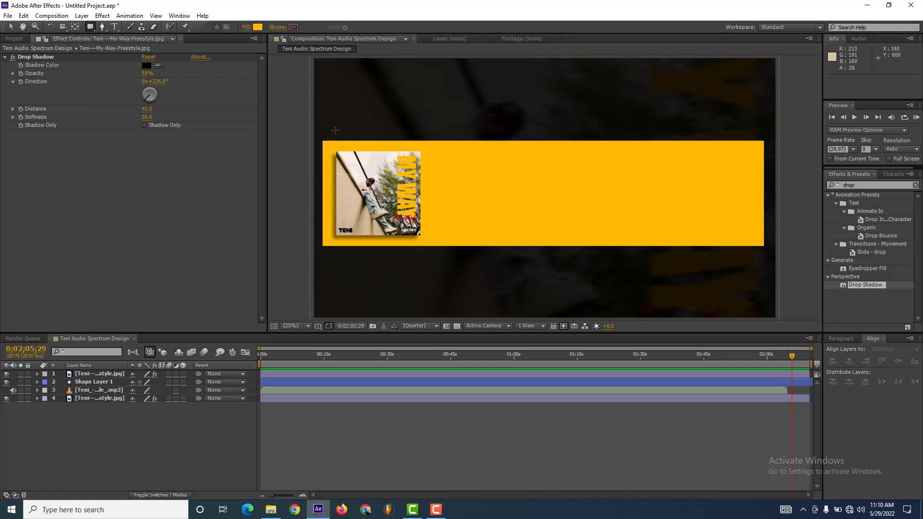
pyautogui.moveTo(340, 129); pyautogui.dragTo(430, 146)
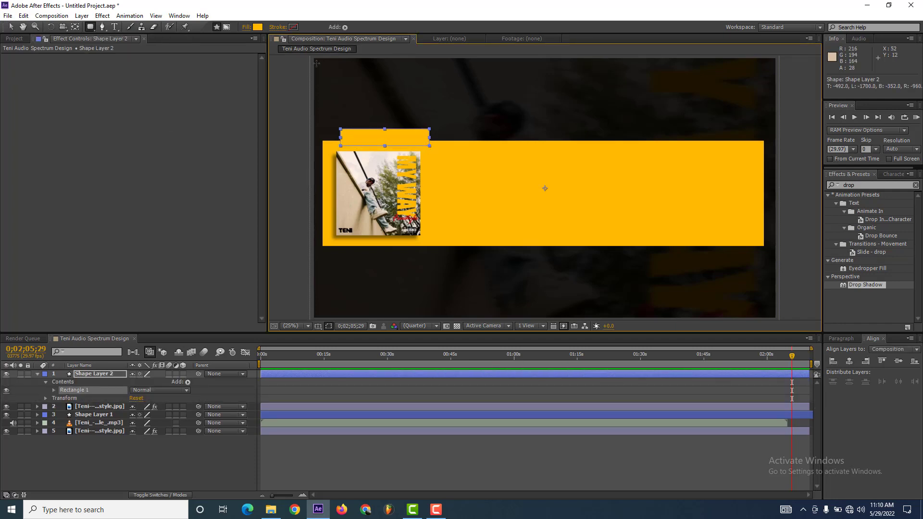
# Step: Fill the new rounded rectangle with red BE2E2E
pyautogui.click(258, 27)
pyautogui.moveTo(458, 179); pyautogui.dragTo(559, 119)
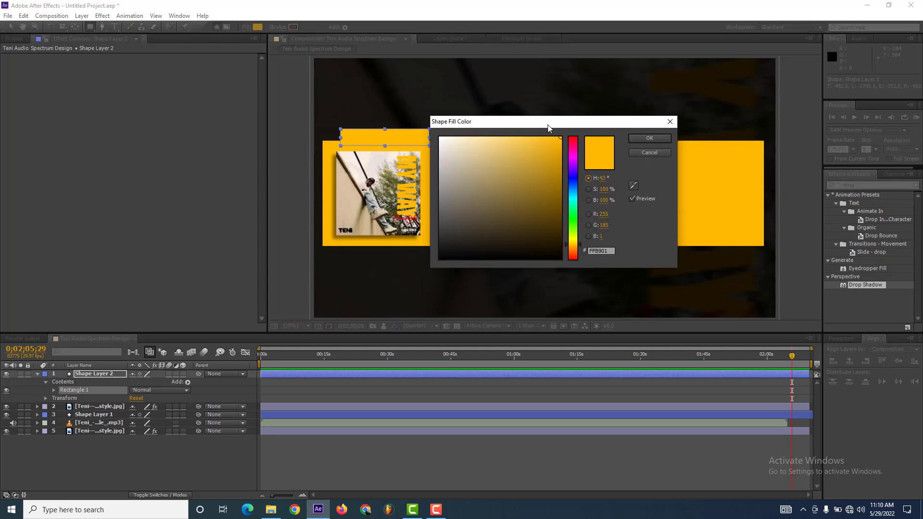
pyautogui.click(644, 184)
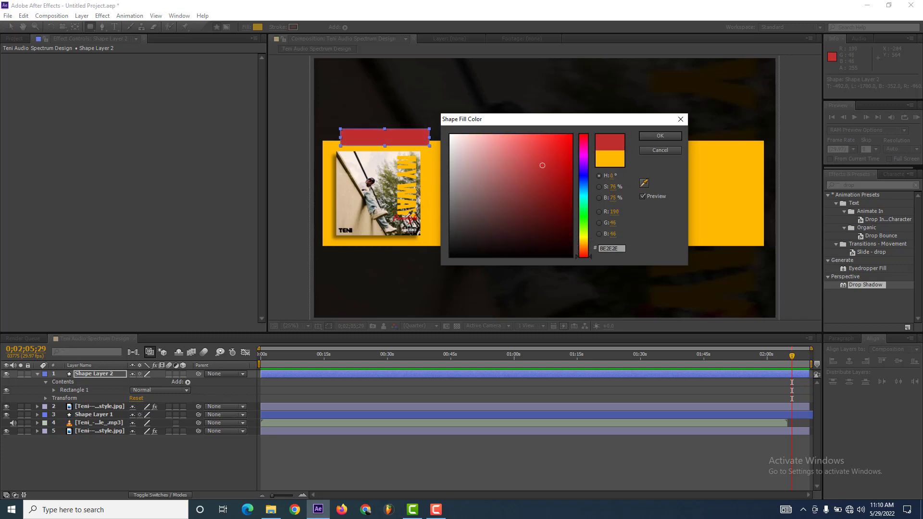
pyautogui.click(659, 135)
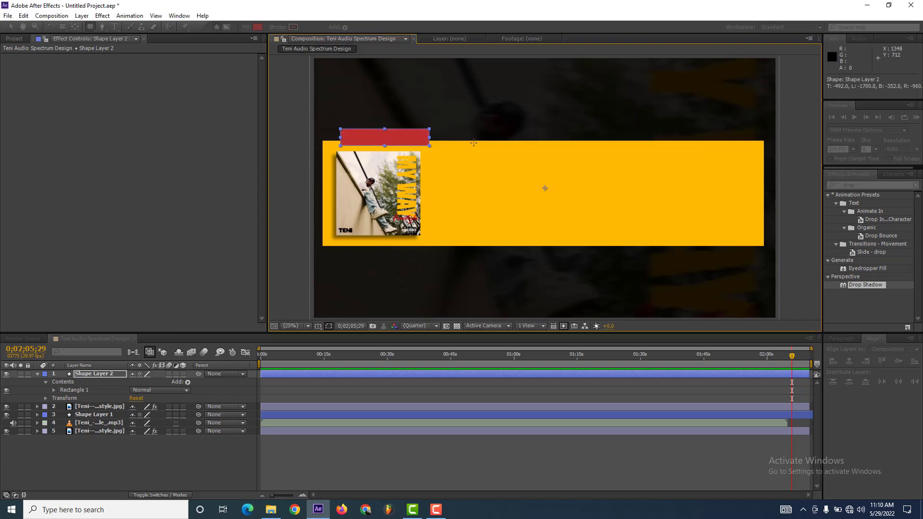
# Step: Move the red shape's layer beneath the yellow banner layer
pyautogui.click(11, 26)
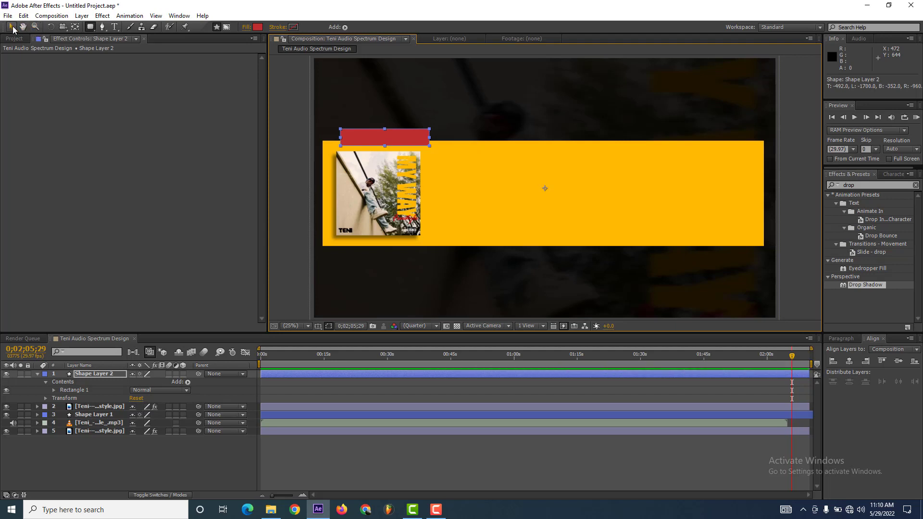
pyautogui.moveTo(409, 143); pyautogui.dragTo(403, 142)
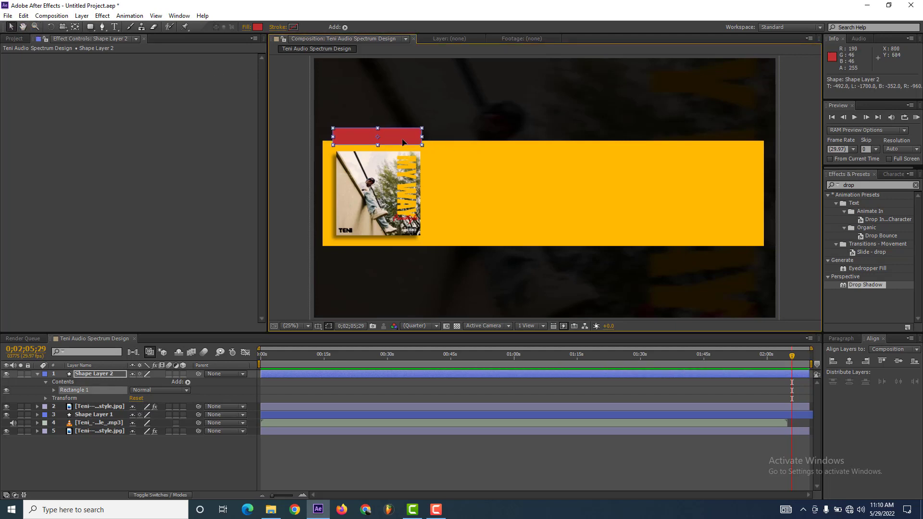
pyautogui.scroll(2, 396, 134)
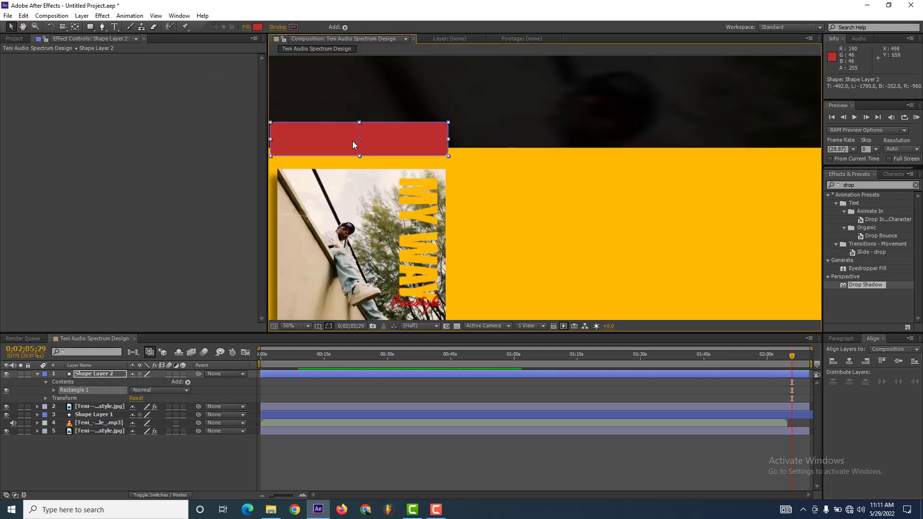
pyautogui.scroll(-2, 353, 140)
pyautogui.scroll(2, 301, 143)
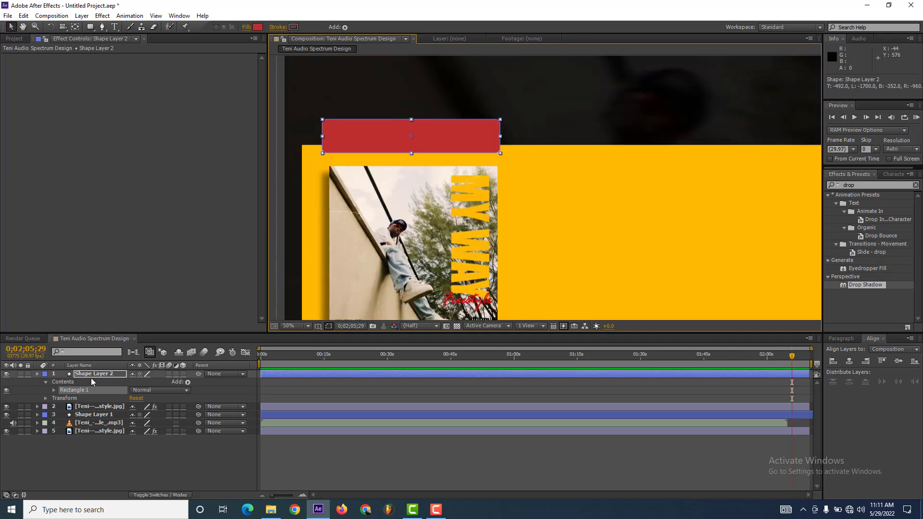
pyautogui.moveTo(93, 375); pyautogui.dragTo(90, 388)
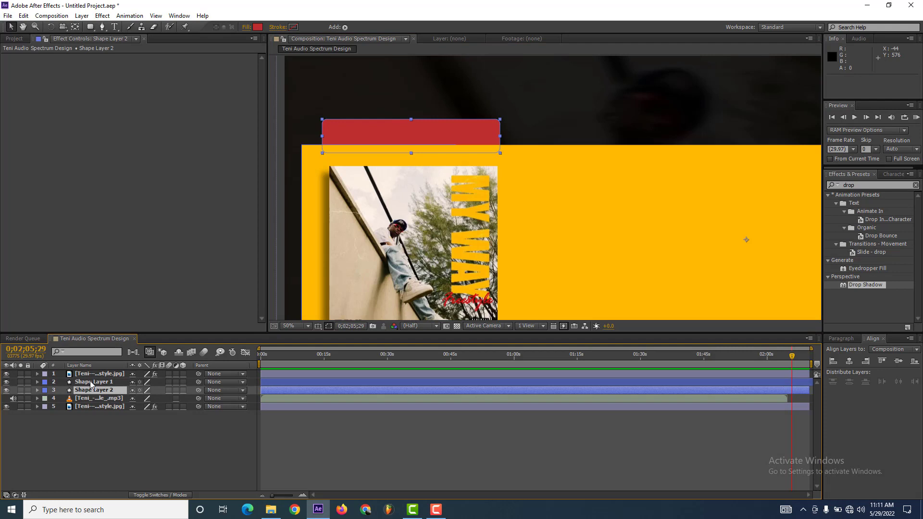
pyautogui.click(87, 422)
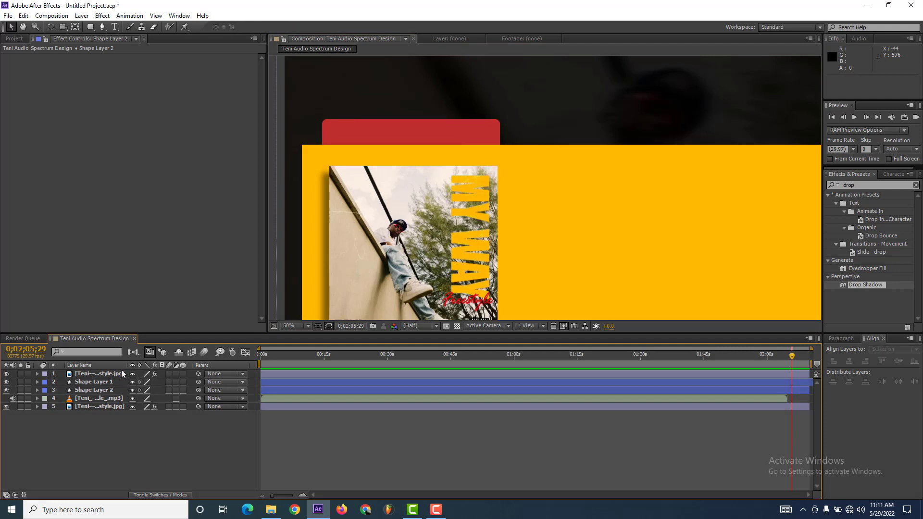
# Step: Scale the red shape layer to 90%
pyautogui.click(121, 390)
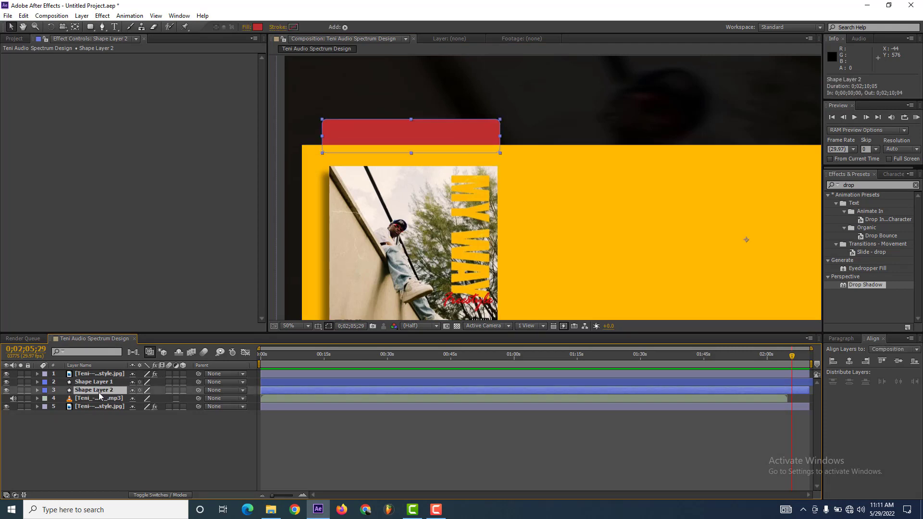
pyautogui.press('s')
pyautogui.click(155, 399)
pyautogui.write('90')
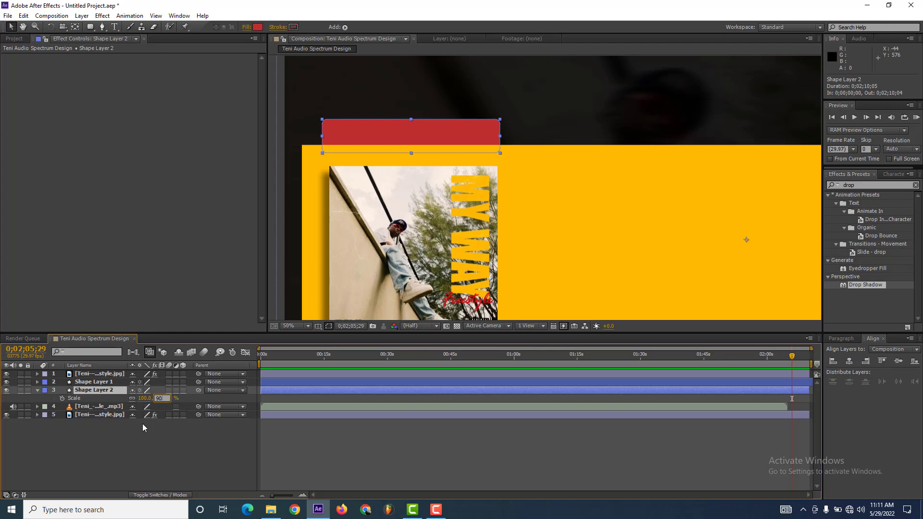
pyautogui.press('Return')
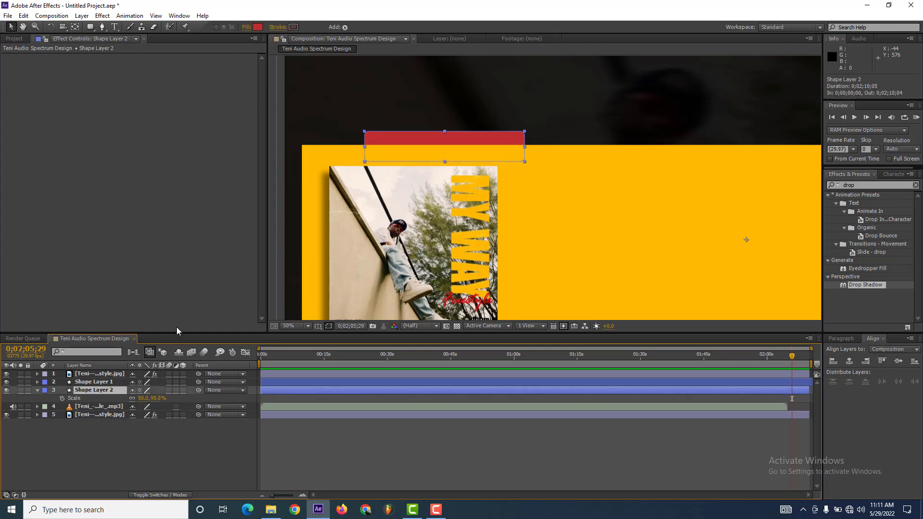
# Step: Reposition the red shape so its rounded top peeks out above the album cover
pyautogui.moveTo(416, 137); pyautogui.dragTo(385, 124)
pyautogui.press(',')
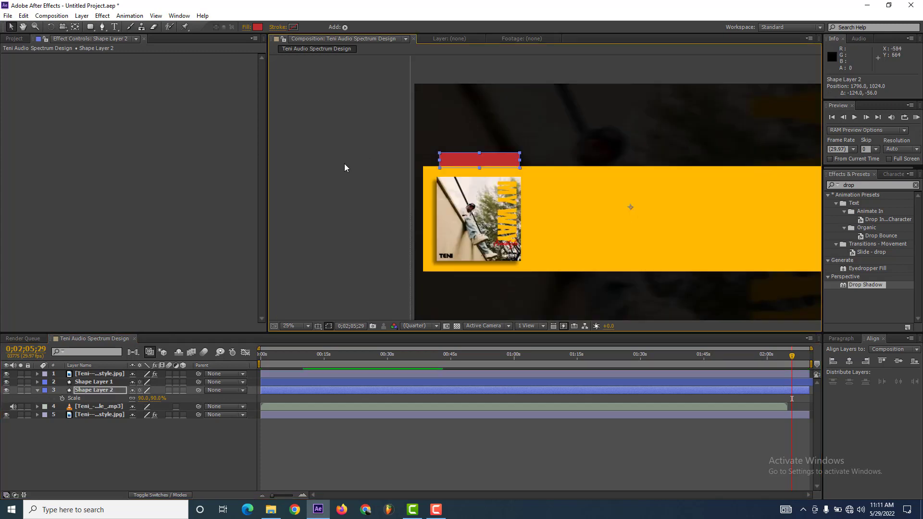
pyautogui.click(112, 437)
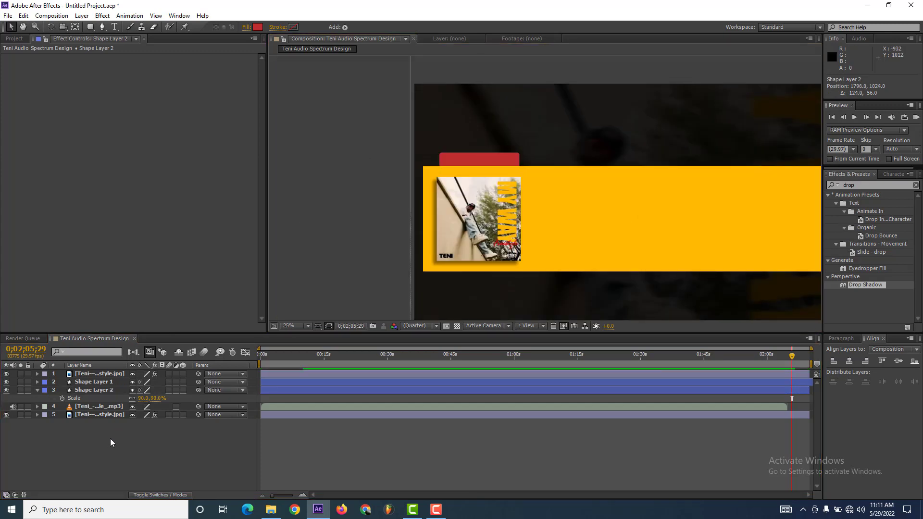
pyautogui.click(290, 326)
pyautogui.click(291, 149)
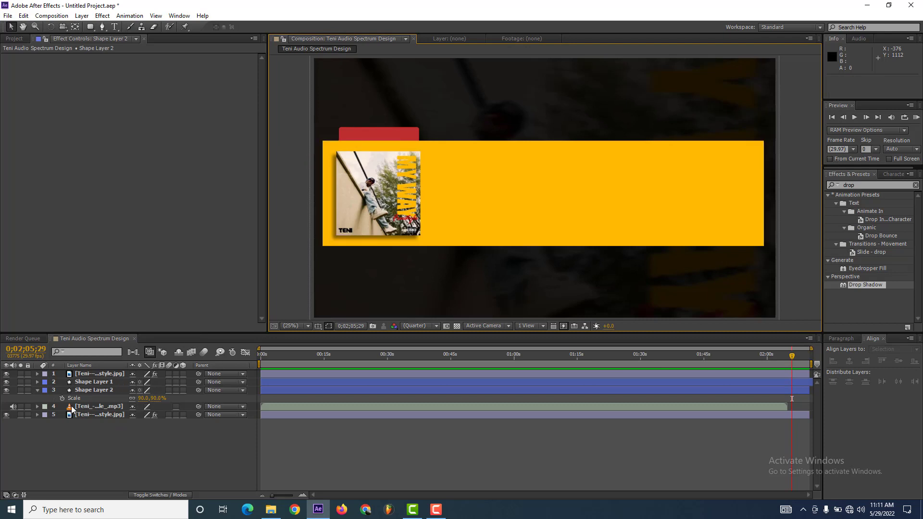
pyautogui.click(93, 390)
pyautogui.press('Left')
pyautogui.press('Return')
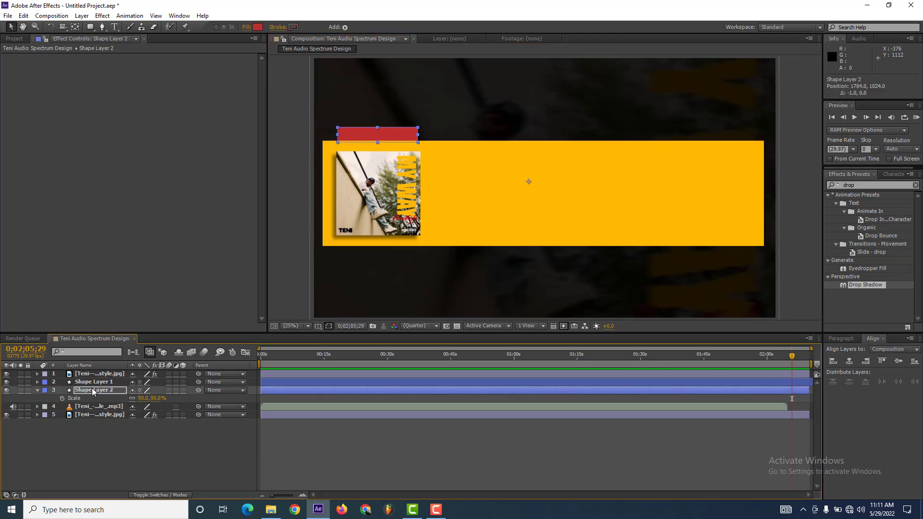
pyautogui.press('Down')
pyautogui.press('Down')
pyautogui.press('Down')
pyautogui.press('Down')
pyautogui.press('Down')
pyautogui.press('Down')
pyautogui.press('Down')
pyautogui.press('Down')
pyautogui.press('Down')
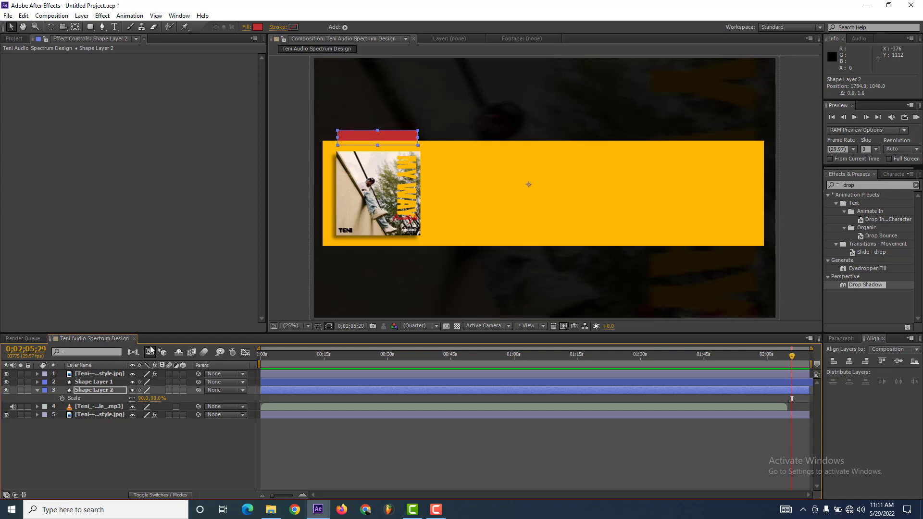
pyautogui.scroll(1, 372, 127)
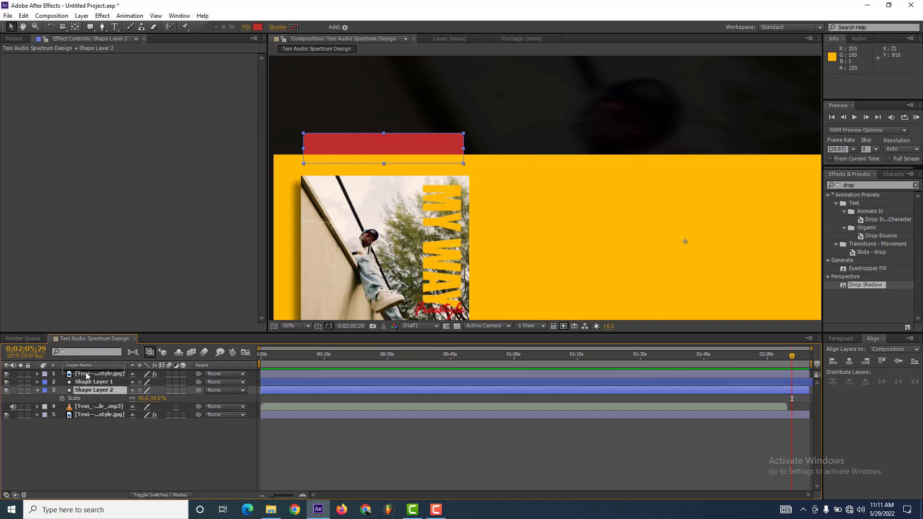
# Step: Bring the red shape's layer to the top and nudge the album cover down three pixels
pyautogui.moveTo(94, 390); pyautogui.dragTo(94, 371)
pyautogui.moveTo(379, 143); pyautogui.dragTo(377, 162)
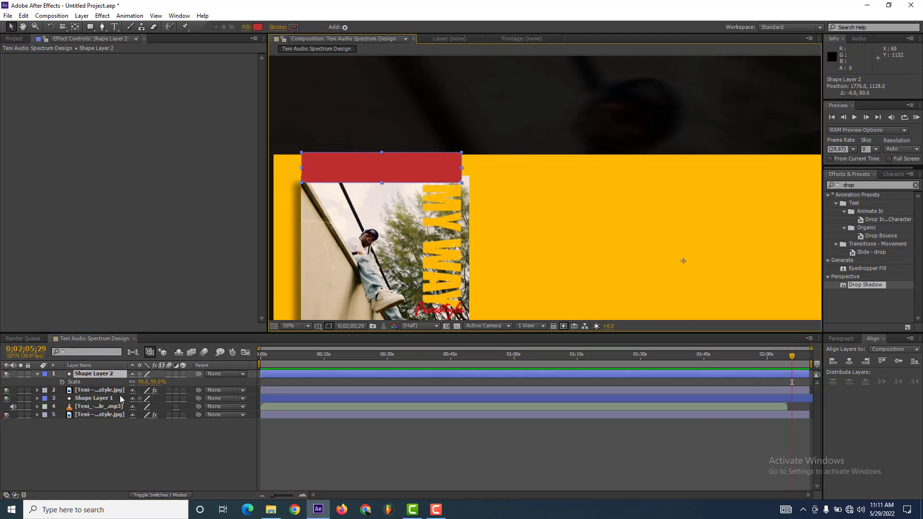
pyautogui.click(96, 390)
pyautogui.scroll(-1, 353, 248)
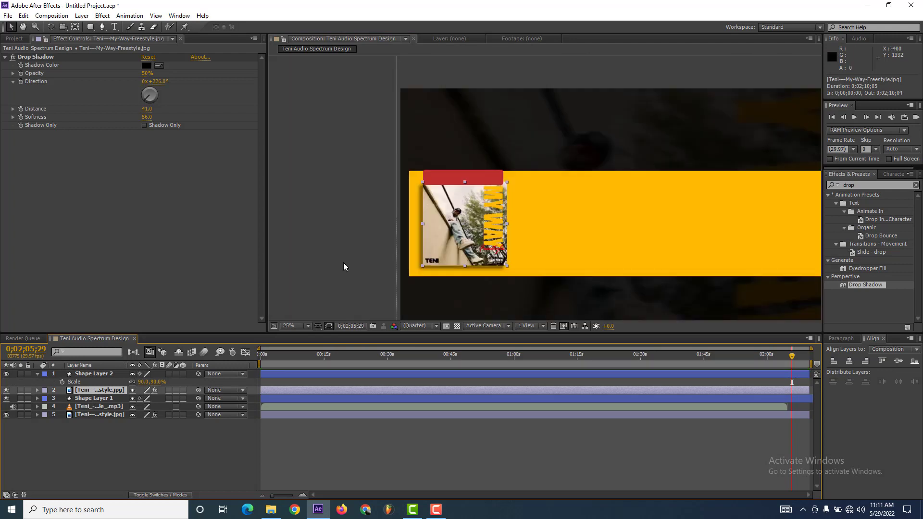
pyautogui.press('Down')
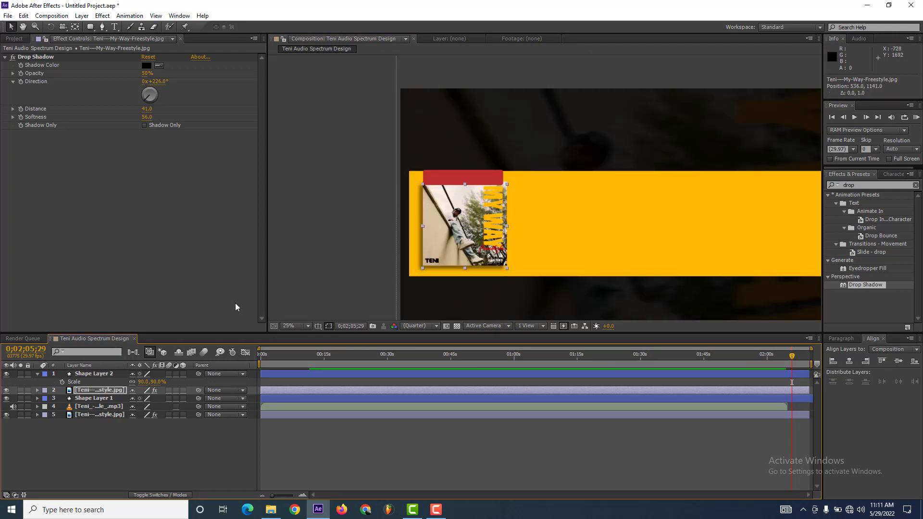
pyautogui.press('Down')
pyautogui.press('Down')
pyautogui.press('Down')
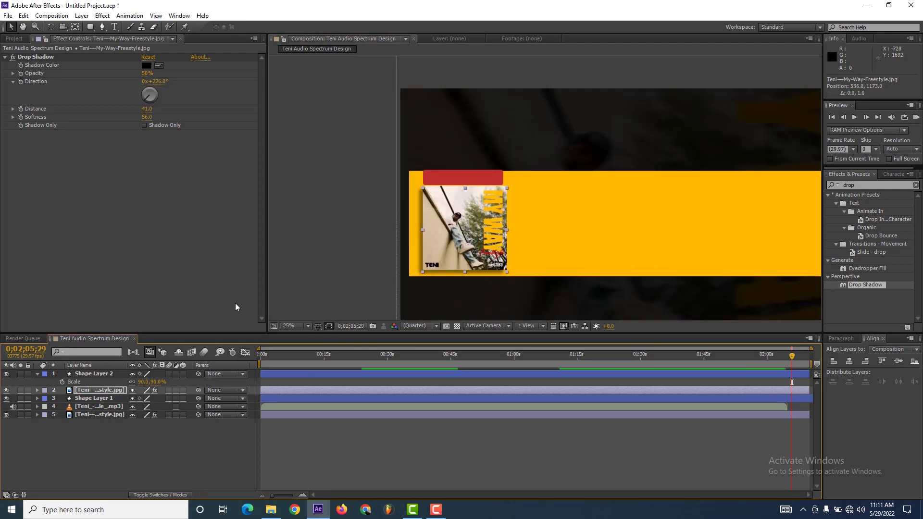
pyautogui.press('Down')
pyautogui.press('Down')
pyautogui.press('Down')
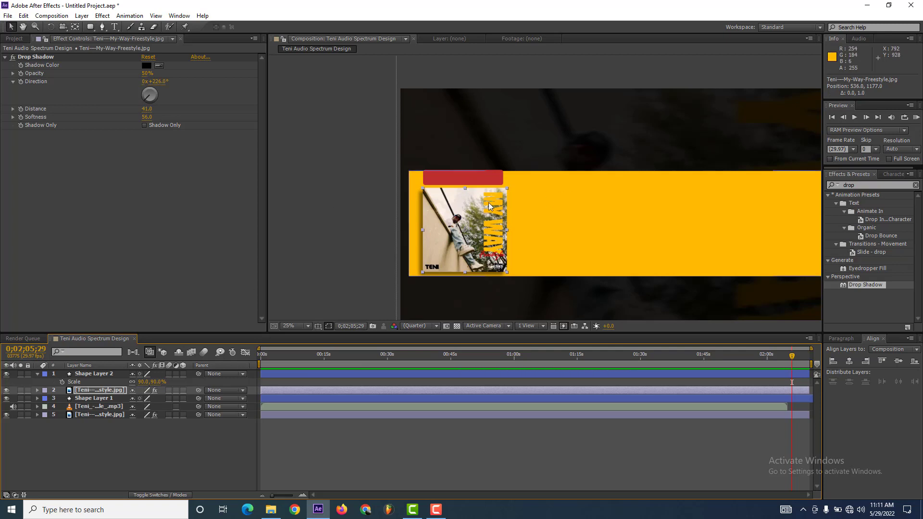
pyautogui.scroll(2, 455, 172)
# Step: Shrink the red rectangle to 80% and move it just above the album cover
pyautogui.click(443, 181)
pyautogui.moveTo(442, 182); pyautogui.dragTo(447, 186)
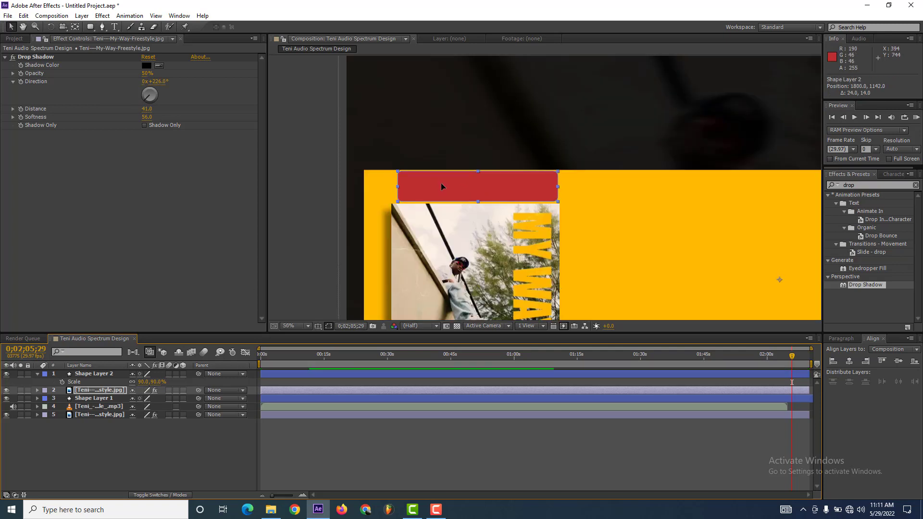
pyautogui.click(156, 382)
pyautogui.write('80')
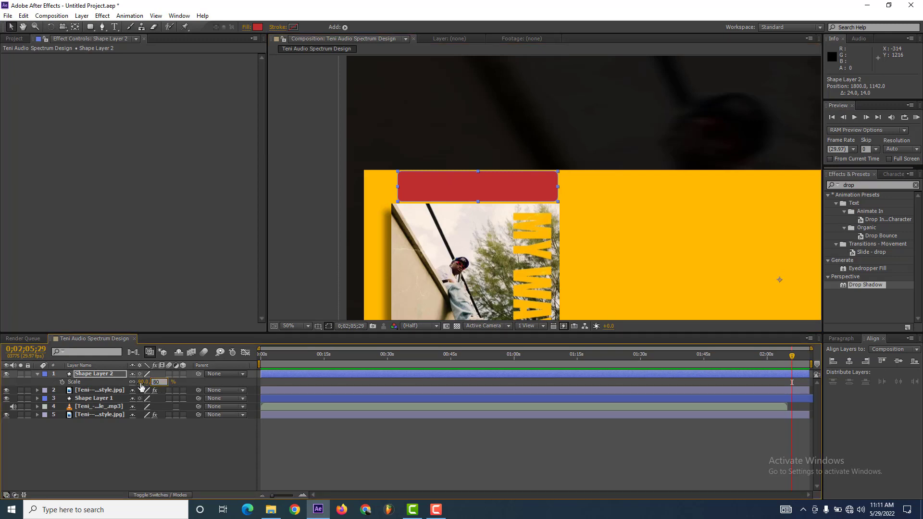
pyautogui.press('Return')
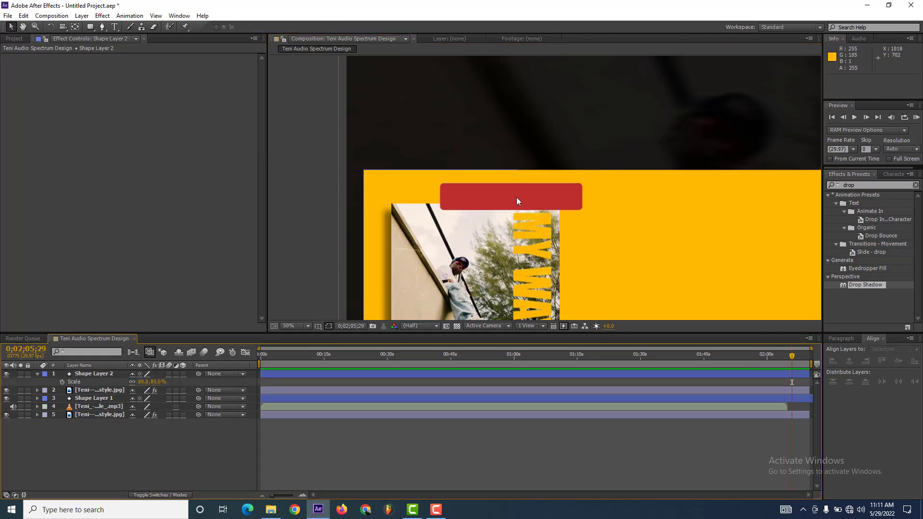
pyautogui.moveTo(515, 195); pyautogui.dragTo(483, 184)
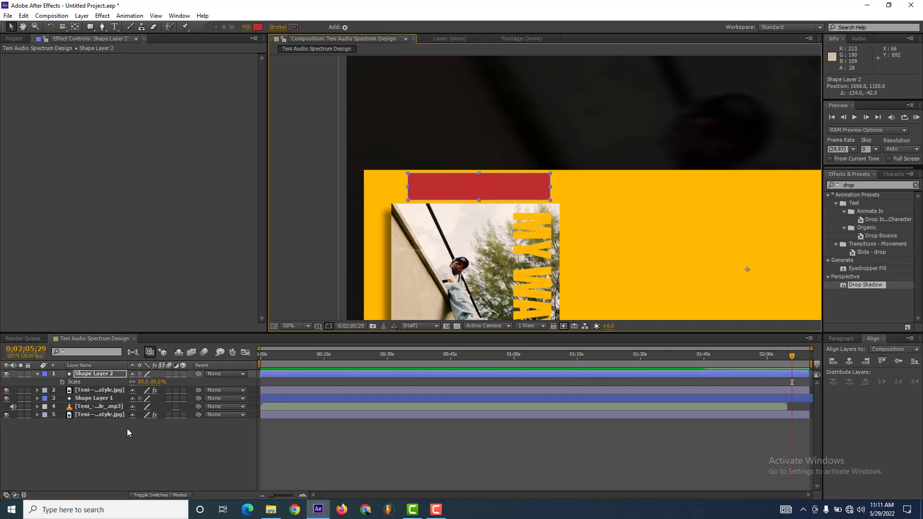
pyautogui.click(302, 326)
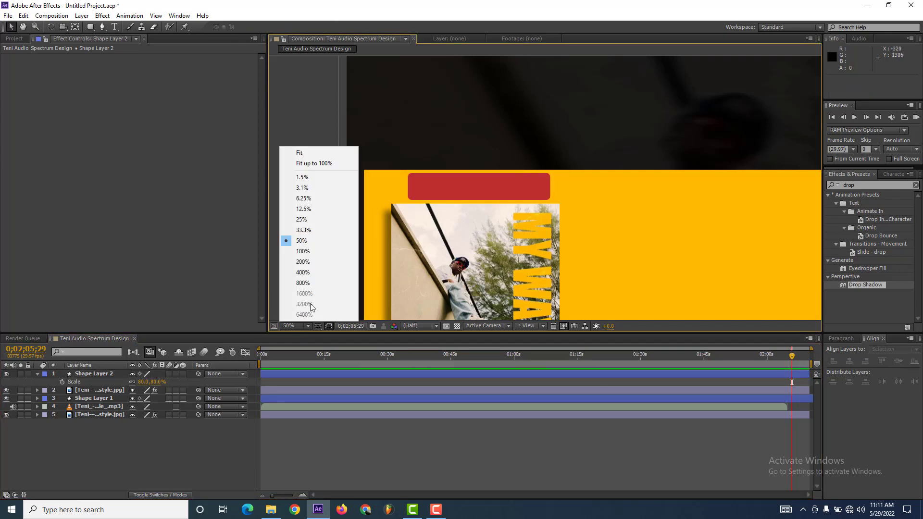
pyautogui.click(308, 153)
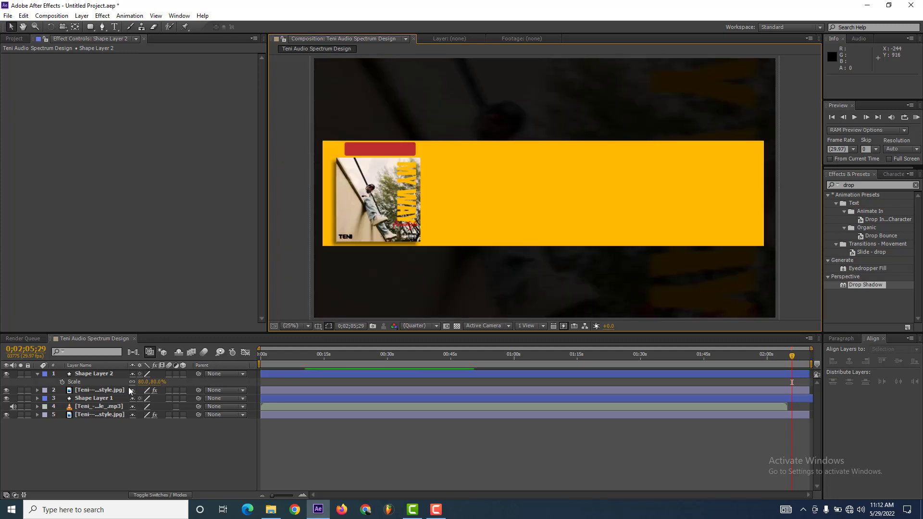
# Step: Nudge the red rectangle two pixels to the left
pyautogui.click(107, 377)
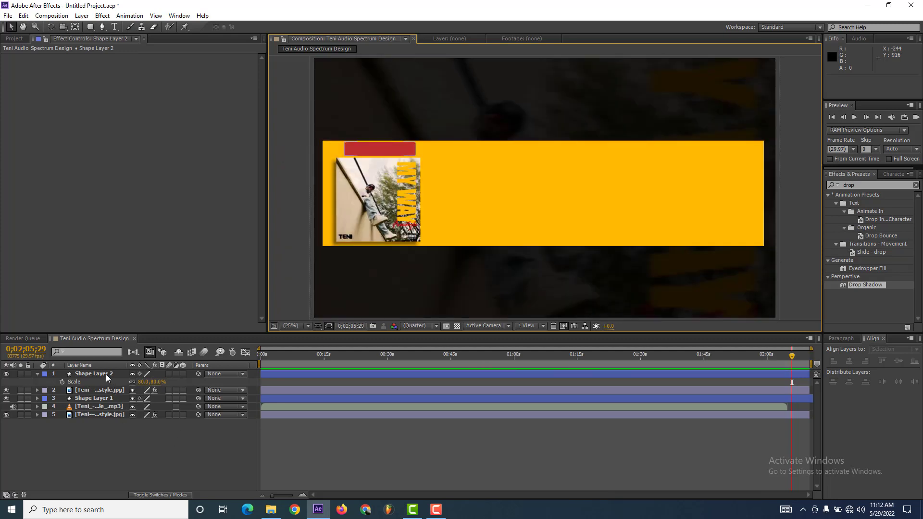
pyautogui.click(107, 377)
pyautogui.press('Left')
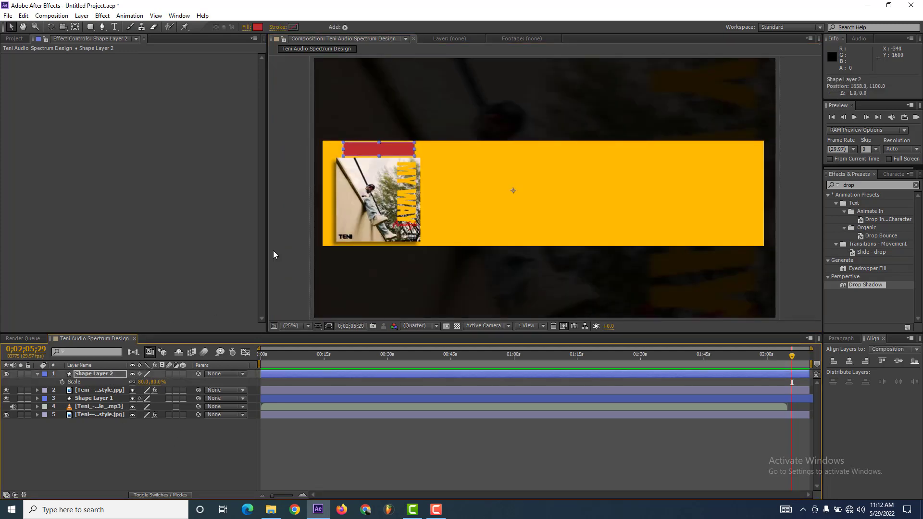
pyautogui.press('Left')
pyautogui.press('Left')
pyautogui.press('Left')
# Step: Type 'NOW PLAYING' over the red tab and colour the text white
pyautogui.click(115, 26)
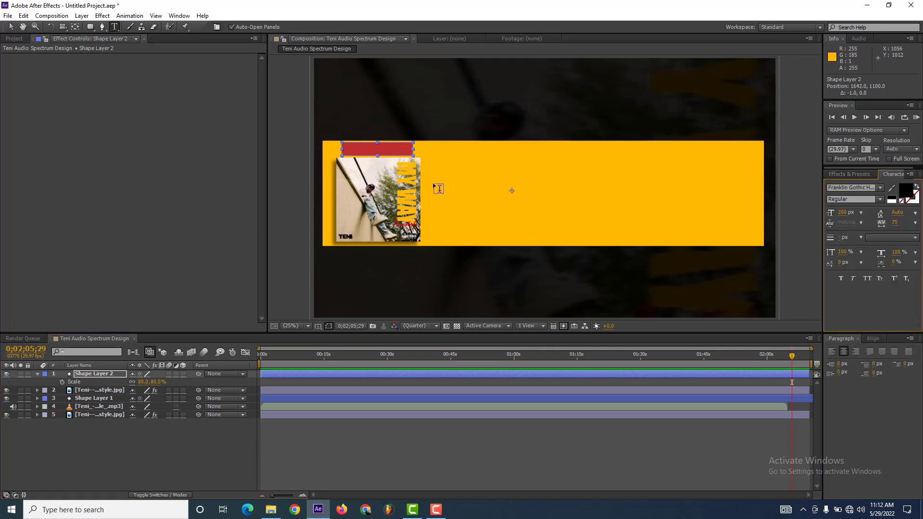
pyautogui.click(356, 143)
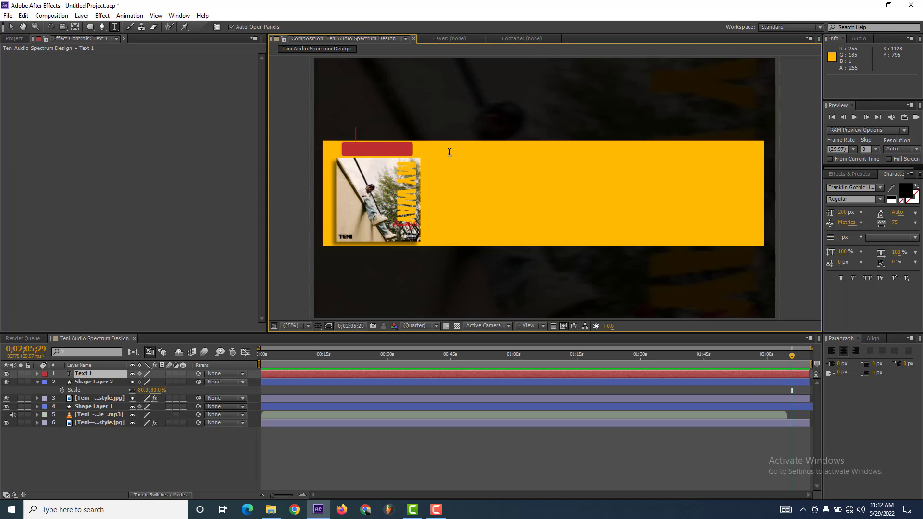
pyautogui.write('NOW PLAY')
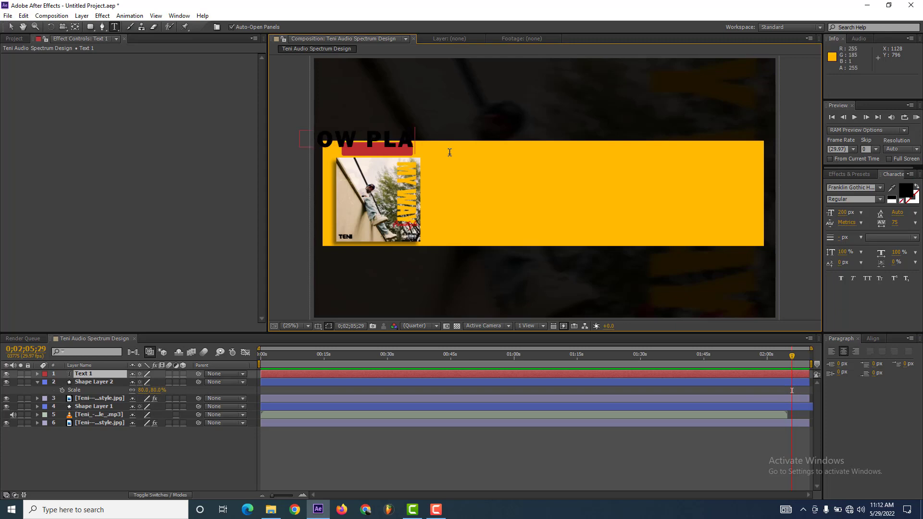
pyautogui.write('ING')
pyautogui.hotkey('ctrl', 'a')
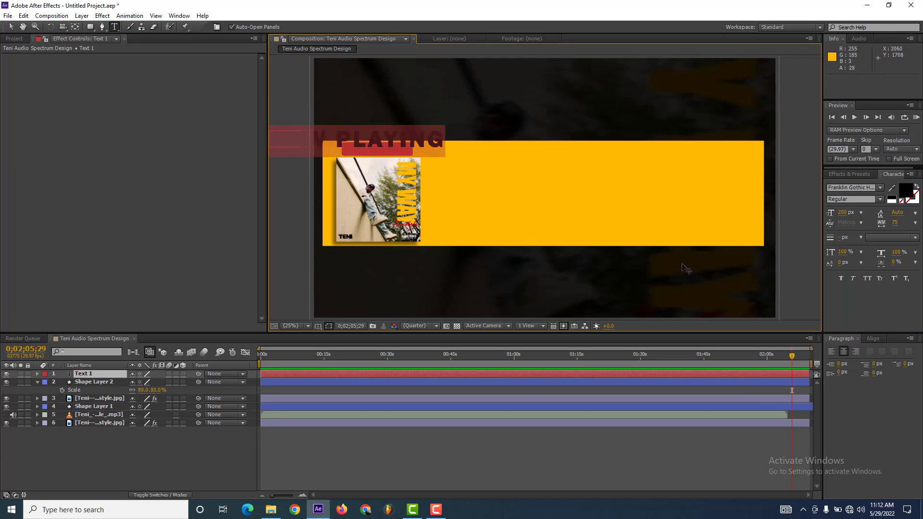
pyautogui.click(908, 194)
pyautogui.moveTo(468, 200); pyautogui.dragTo(458, 130)
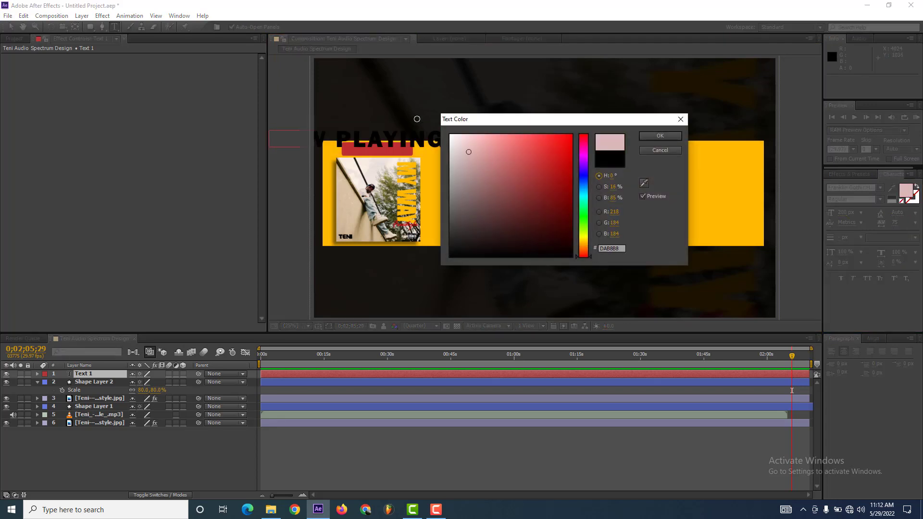
pyautogui.click(657, 137)
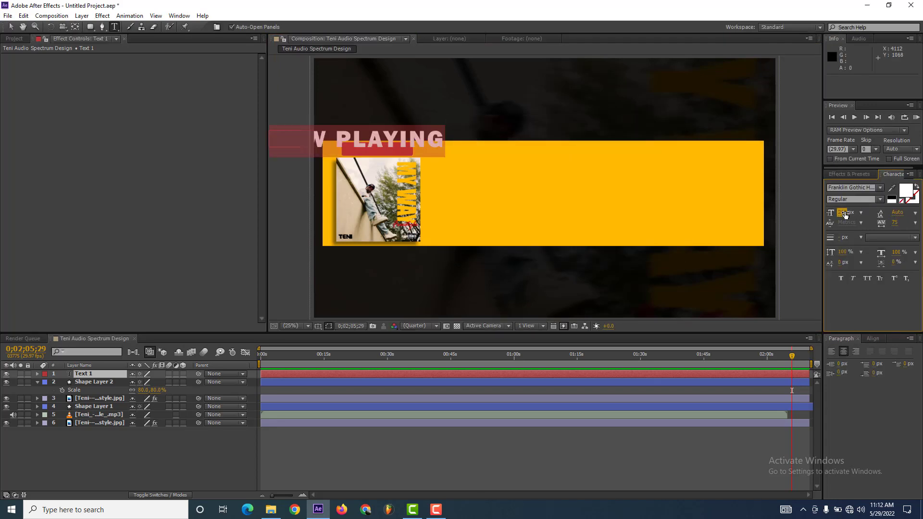
# Step: Set the NOW PLAYING text to 100 px in the Gabriola font
pyautogui.write('100')
pyautogui.press('Return')
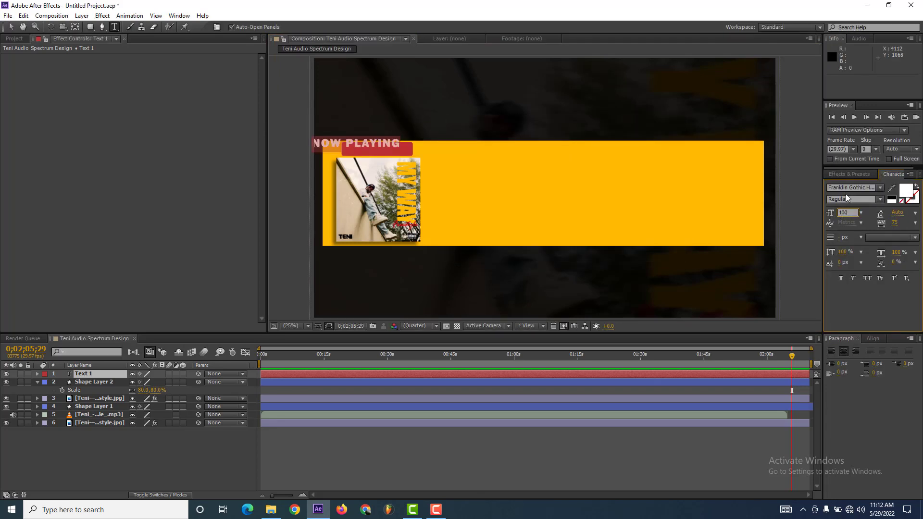
pyautogui.click(850, 188)
pyautogui.write('futura')
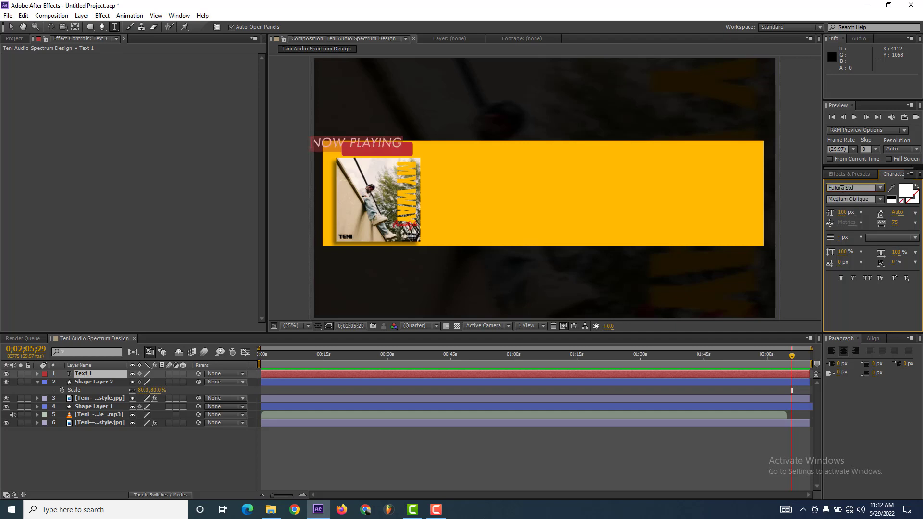
pyautogui.press('Down')
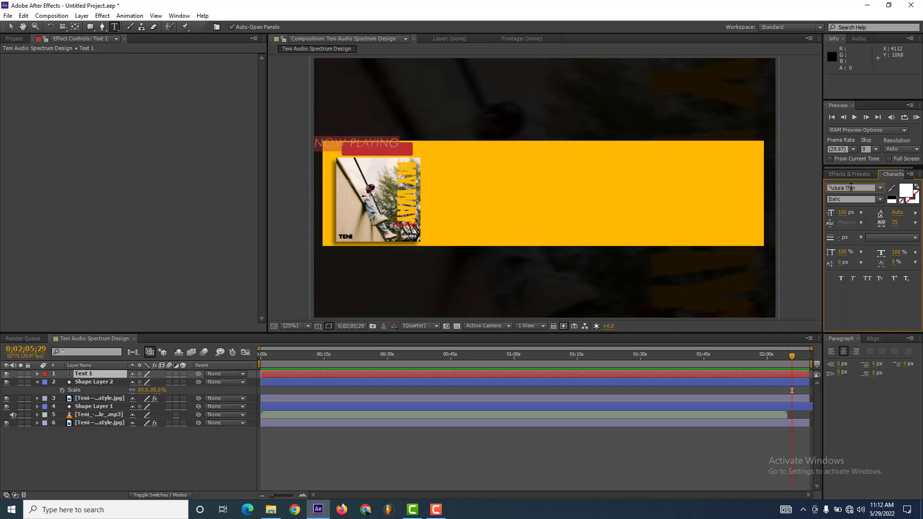
pyautogui.press('Down')
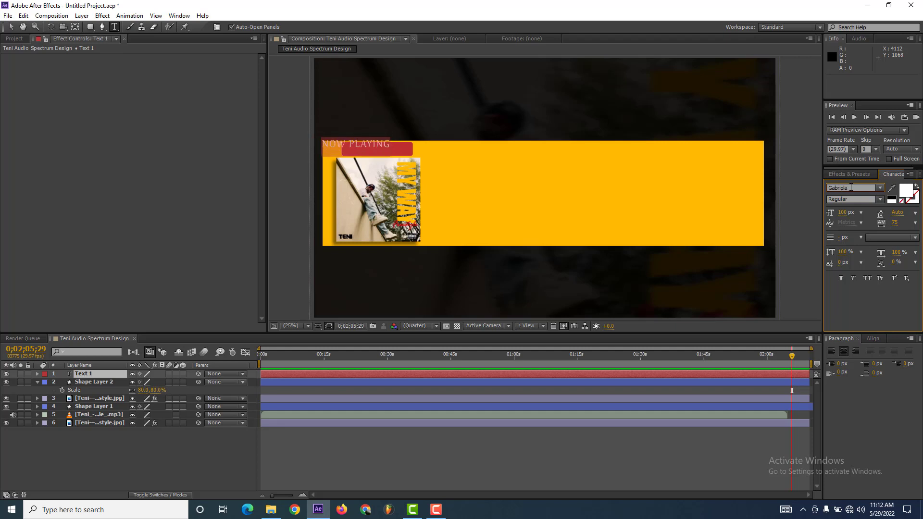
pyautogui.press('Escape')
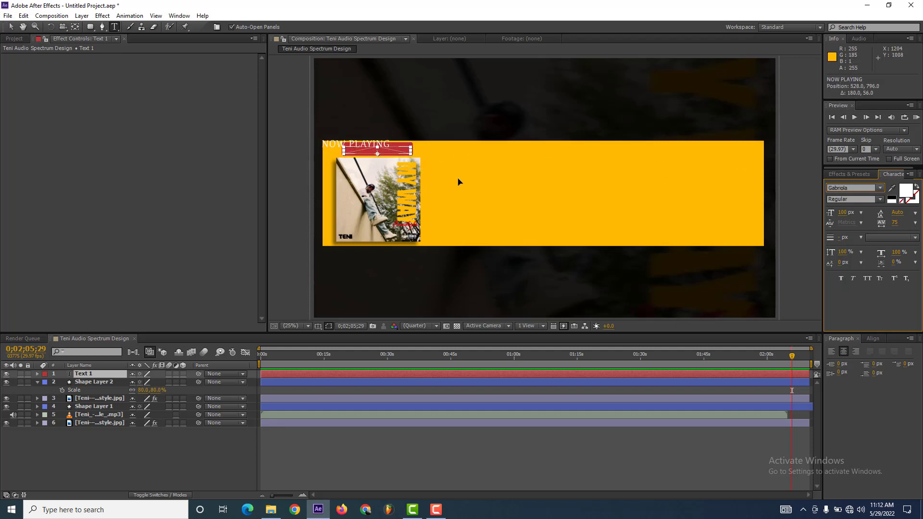
# Step: Align the horizontal centres of the NOW PLAYING text and the red tab layers
pyautogui.scroll(4, 364, 152)
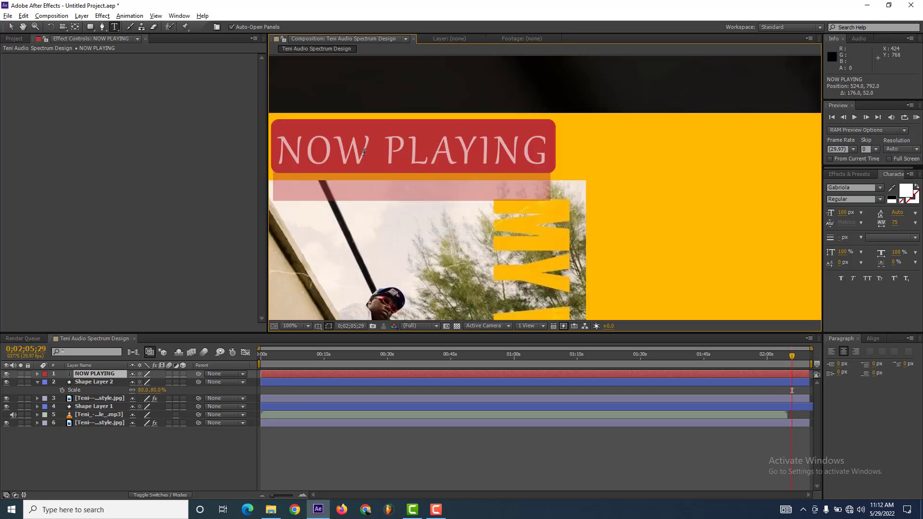
pyautogui.scroll(-2, 364, 152)
pyautogui.click(78, 485)
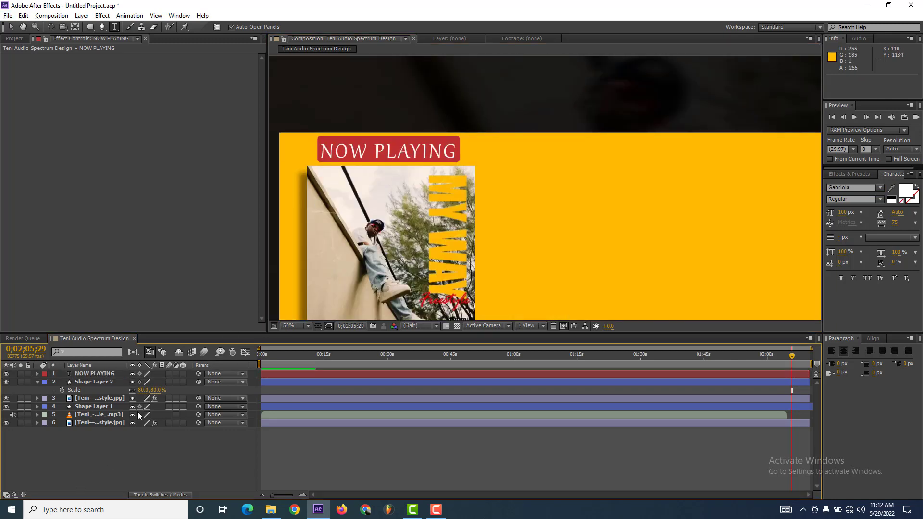
pyautogui.click(97, 374)
pyautogui.keyDown('ctrl'); pyautogui.click(99, 382); pyautogui.keyUp('ctrl')
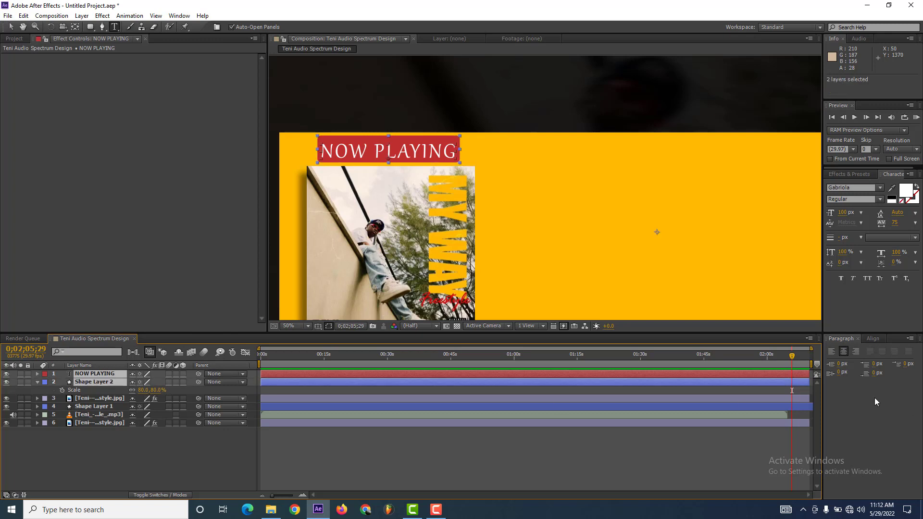
pyautogui.click(872, 338)
pyautogui.click(853, 358)
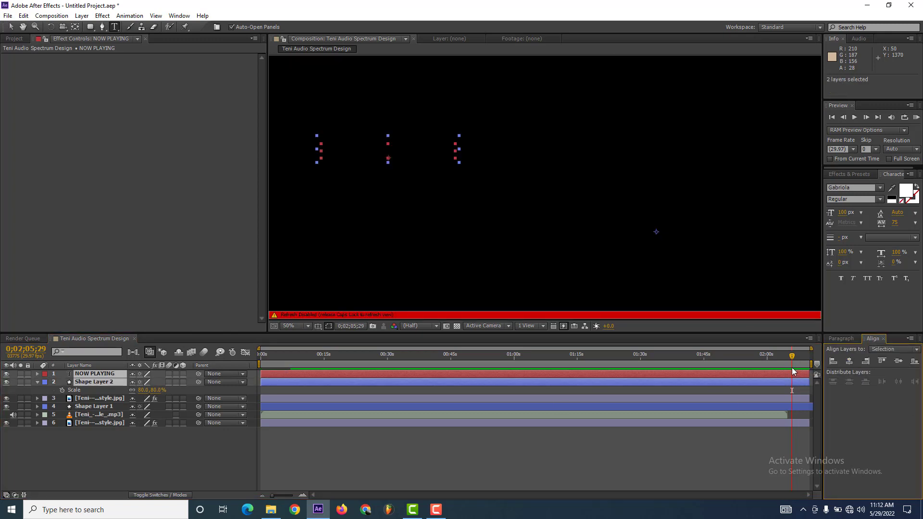
pyautogui.click(30, 460)
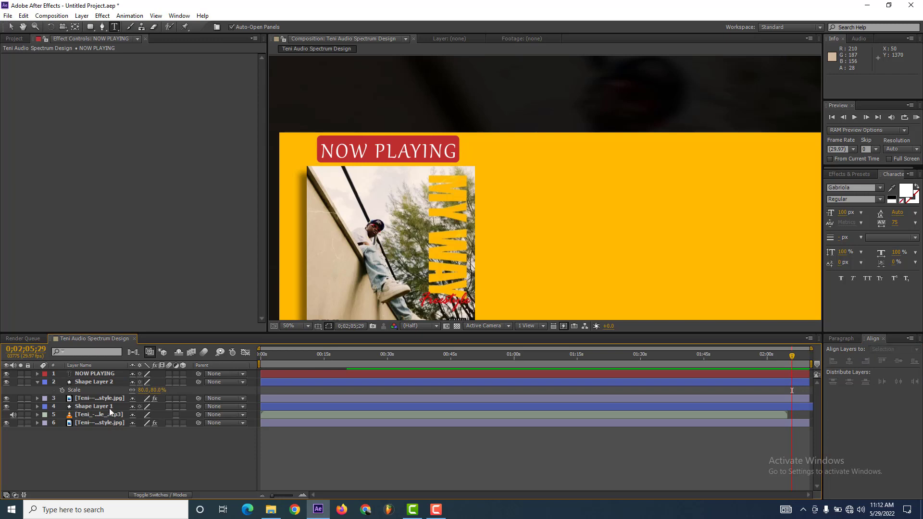
# Step: Cycle through fonts on the NOW PLAYING text and settle on Futura Thin Italic
pyautogui.click(99, 375)
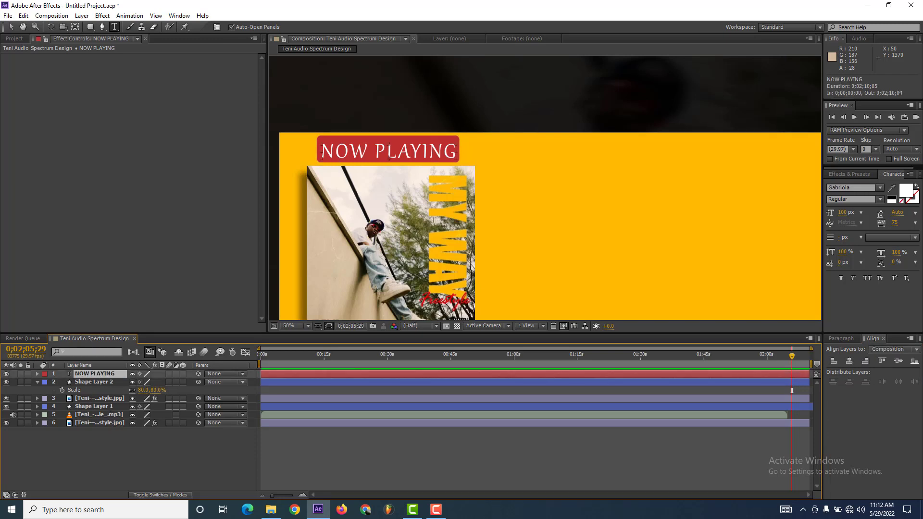
pyautogui.click(847, 187)
pyautogui.write('Sadugi')
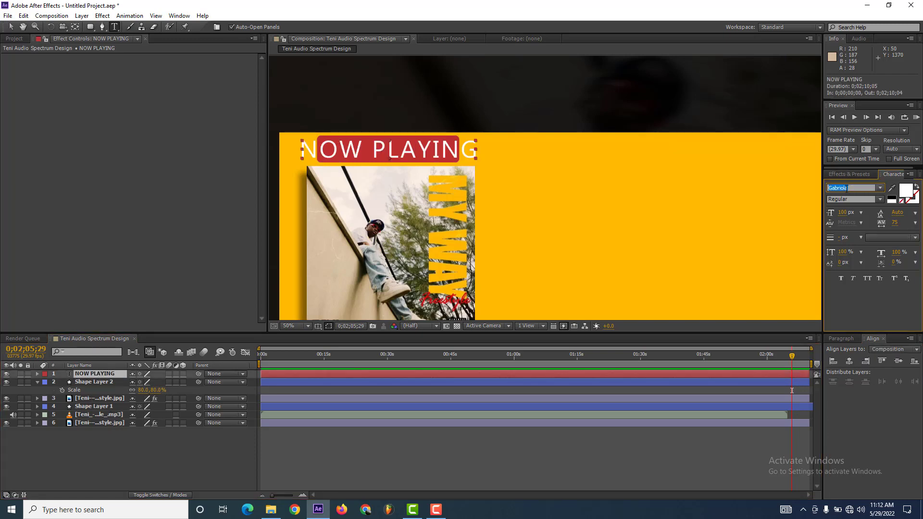
pyautogui.write('Sigi')
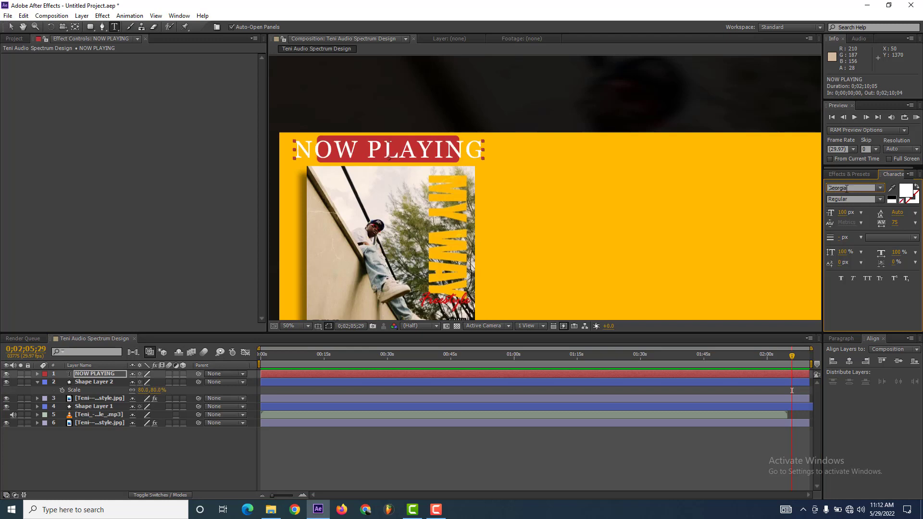
pyautogui.write('l')
pyautogui.press('Down')
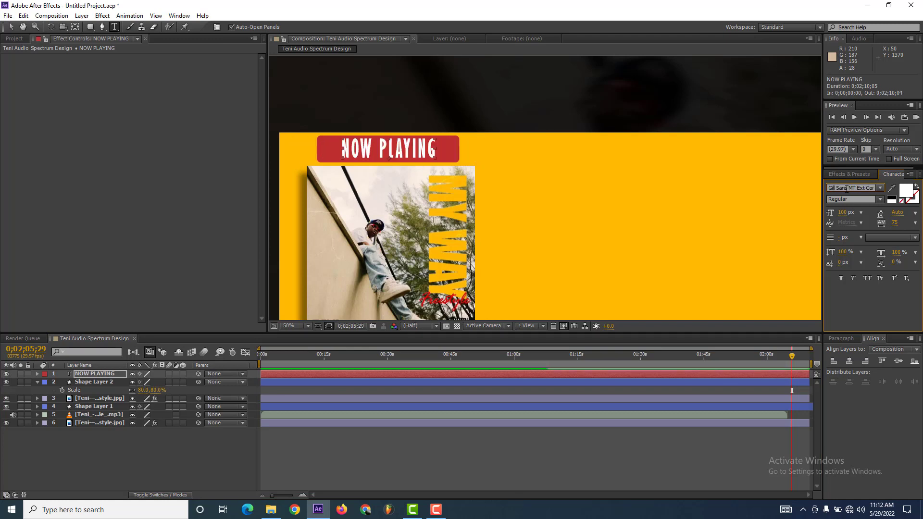
pyautogui.press('Down')
pyautogui.press('Down')
pyautogui.press('Down')
pyautogui.press('Down')
pyautogui.press('Down')
pyautogui.press('Down')
pyautogui.press('Down')
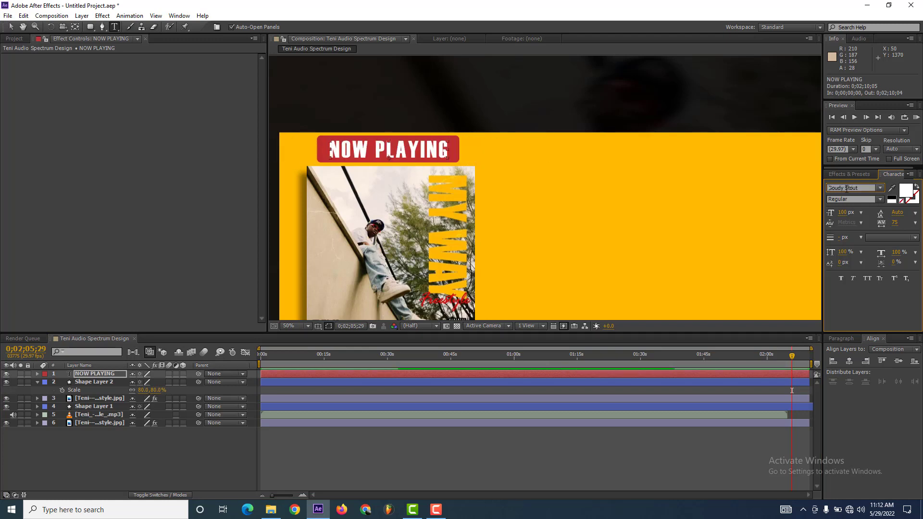
pyautogui.press('Down')
pyautogui.press('Down')
pyautogui.press('Down')
pyautogui.press('Down')
pyautogui.press('Down')
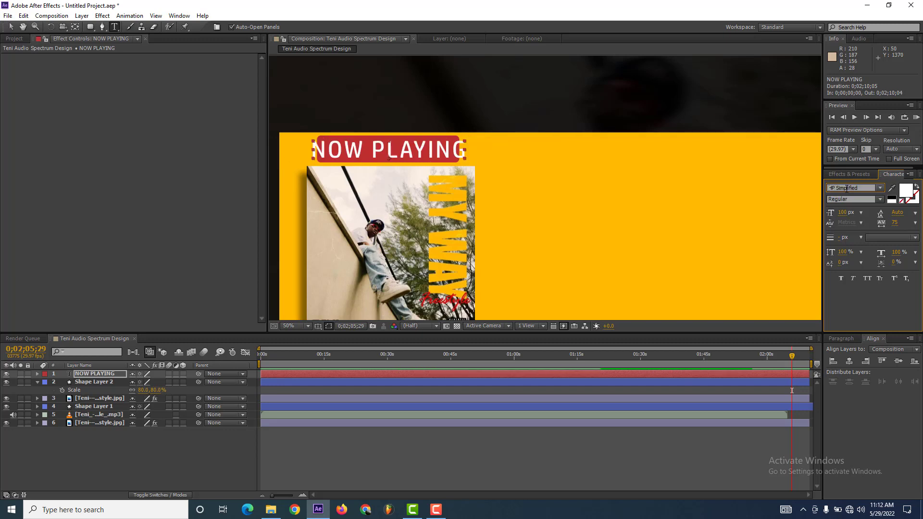
pyautogui.press('Down')
pyautogui.press('Down')
pyautogui.press('Down')
pyautogui.press('Down')
pyautogui.press('Down')
pyautogui.press('Down')
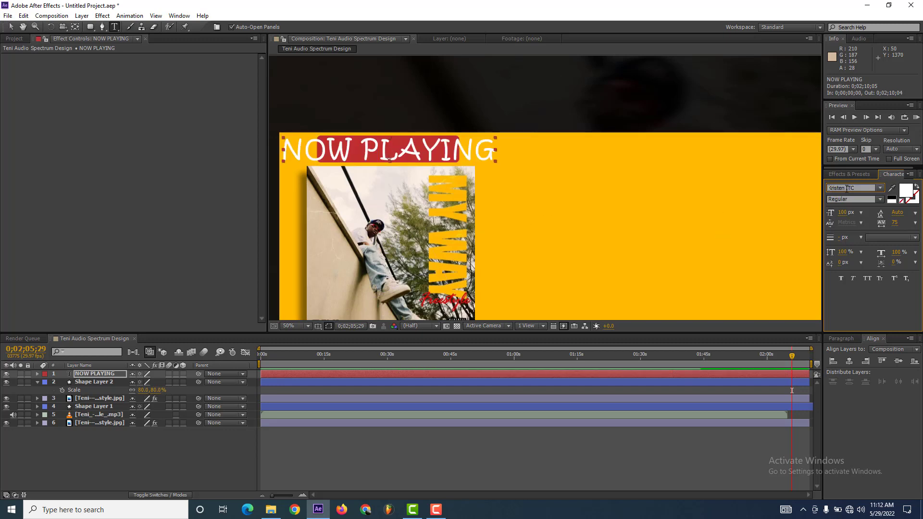
pyautogui.press('Down')
pyautogui.press('Down')
pyautogui.press('Down')
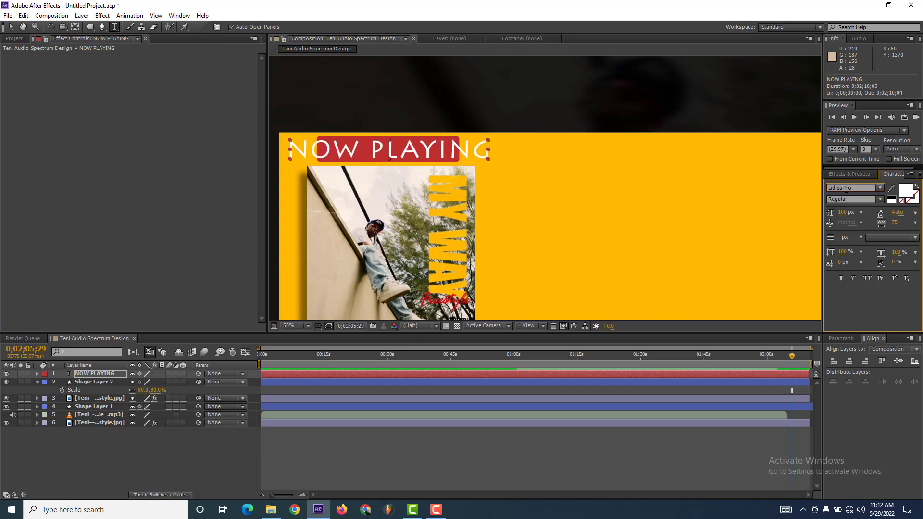
pyautogui.press('Down')
pyautogui.press('Down')
pyautogui.press('Down')
pyautogui.press('Down')
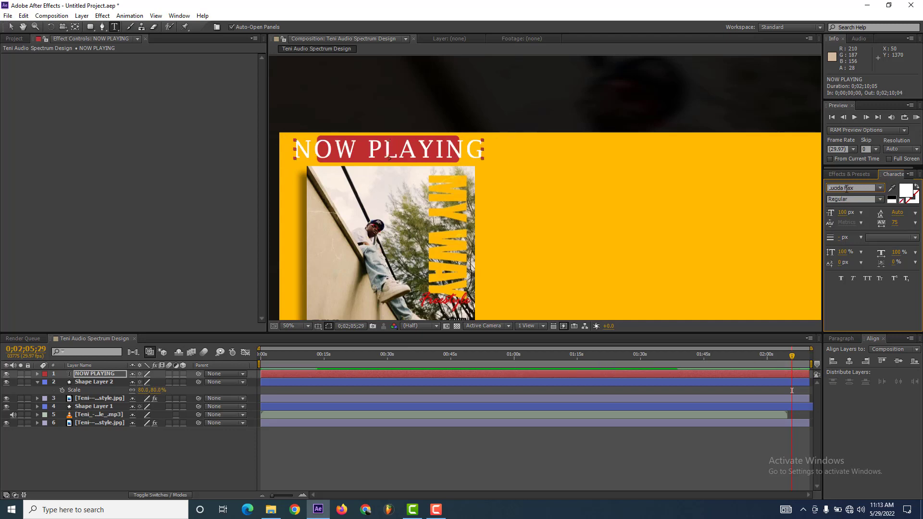
pyautogui.press('Down')
pyautogui.press('Down')
pyautogui.press('Down')
pyautogui.press('Down')
pyautogui.press('Down')
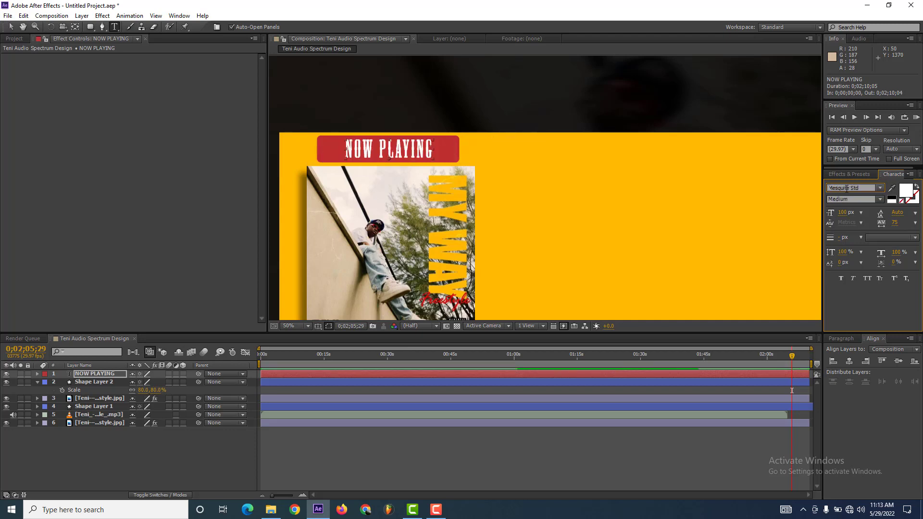
pyautogui.press('Down')
pyautogui.press('Down')
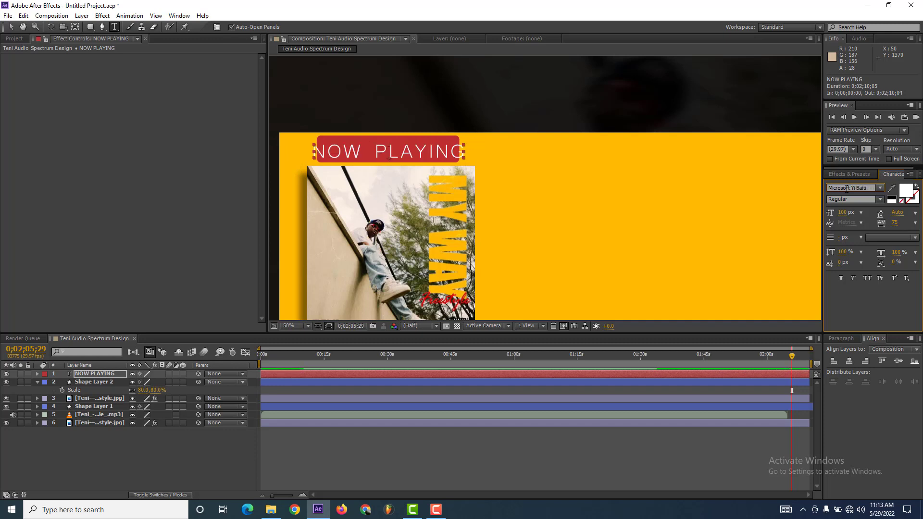
pyautogui.press('Down')
pyautogui.press('Down')
pyautogui.press('Down')
pyautogui.press('Down')
pyautogui.press('Down')
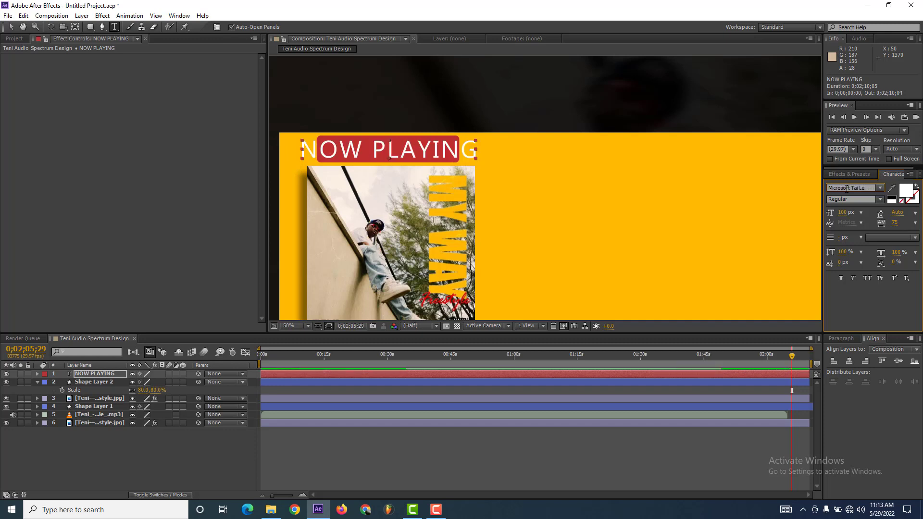
pyautogui.press('Down')
pyautogui.press('Down')
pyautogui.press('Down')
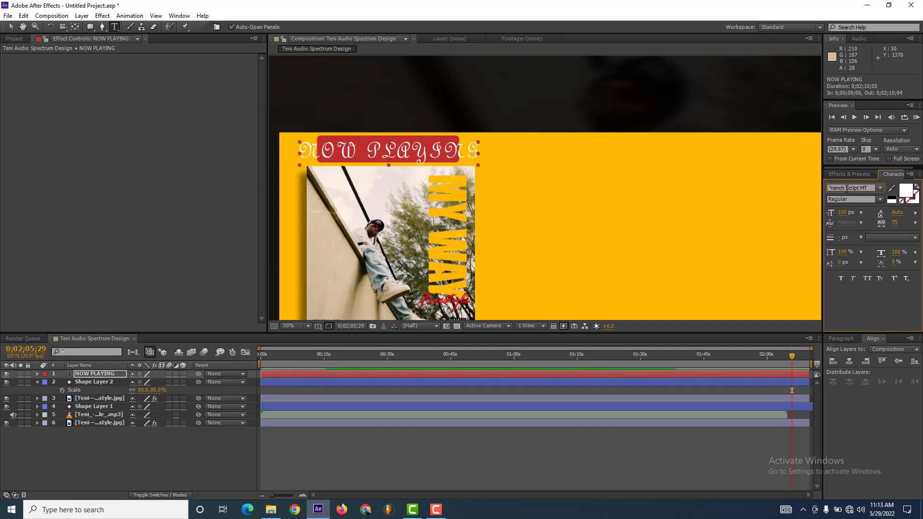
pyautogui.press('Down')
pyautogui.press('Down')
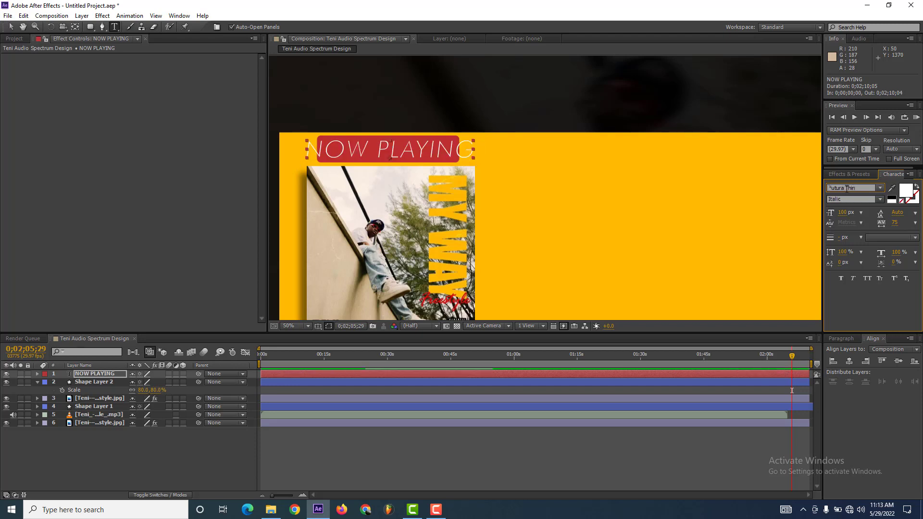
pyautogui.press('Down')
pyautogui.press('Down')
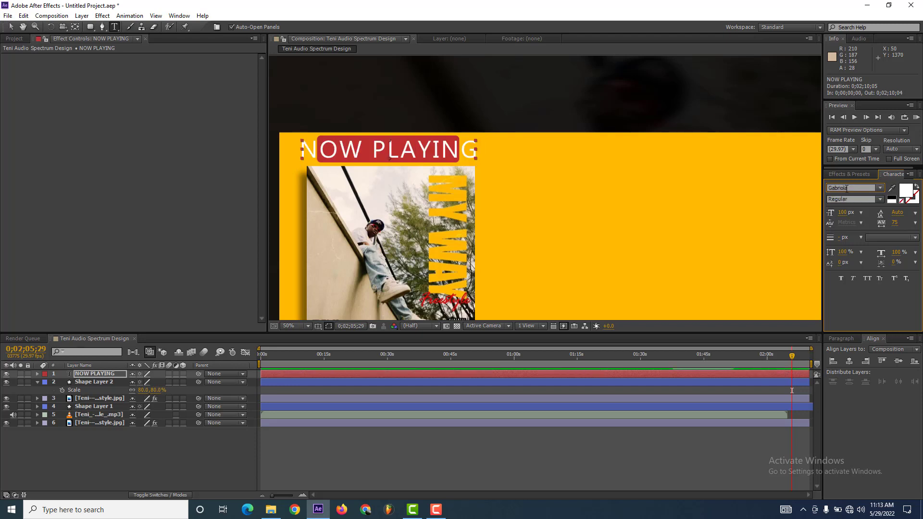
pyautogui.press('Up')
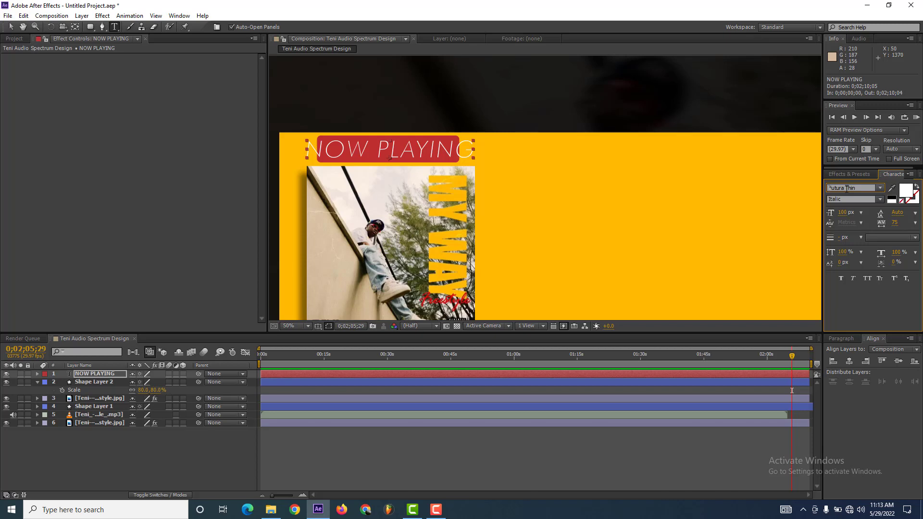
# Step: Set the NOW PLAYING font size to 70 px
pyautogui.moveTo(843, 213); pyautogui.dragTo(851, 212)
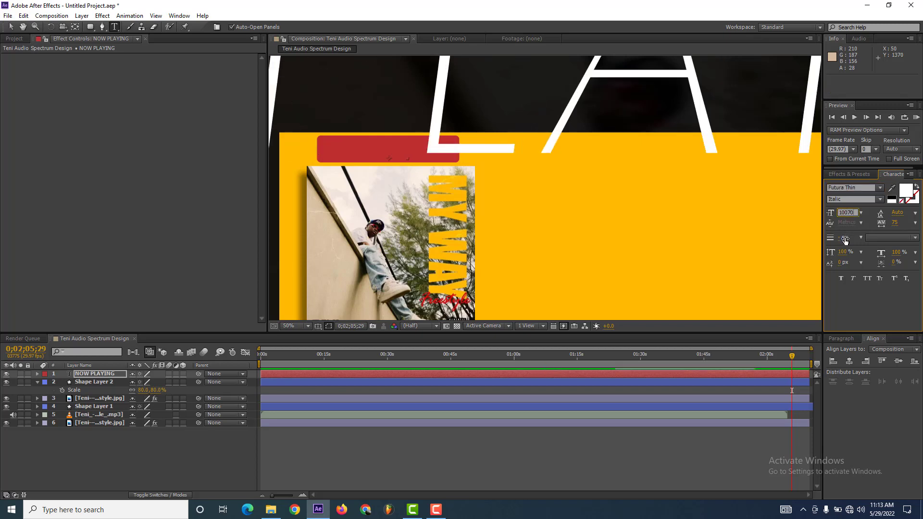
pyautogui.write('70')
pyautogui.press('Return')
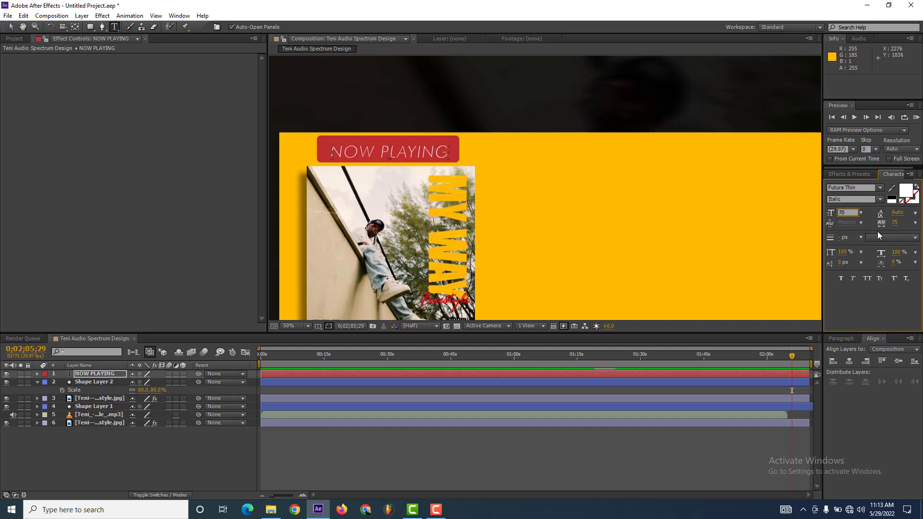
# Step: Centre the NOW PLAYING text horizontally and vertically with the red tab
pyautogui.keyDown('ctrl'); pyautogui.click(109, 382); pyautogui.keyUp('ctrl')
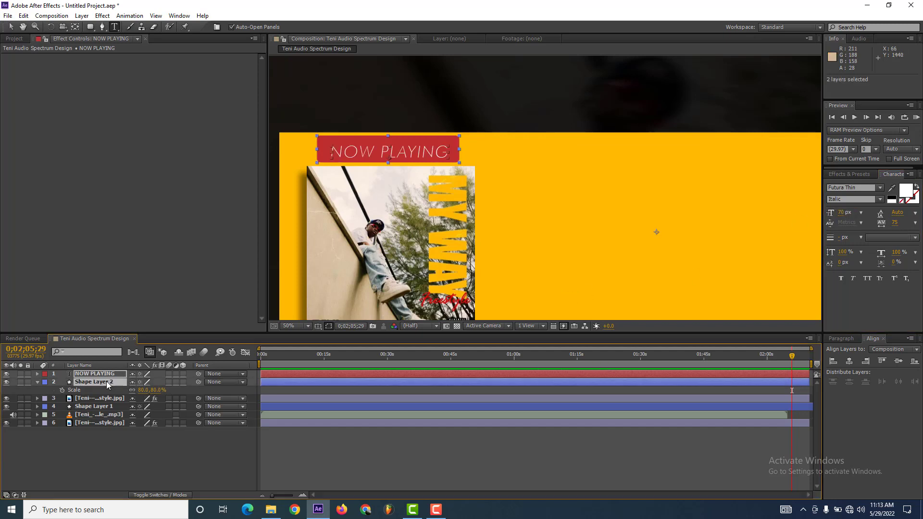
pyautogui.click(849, 363)
pyautogui.click(850, 366)
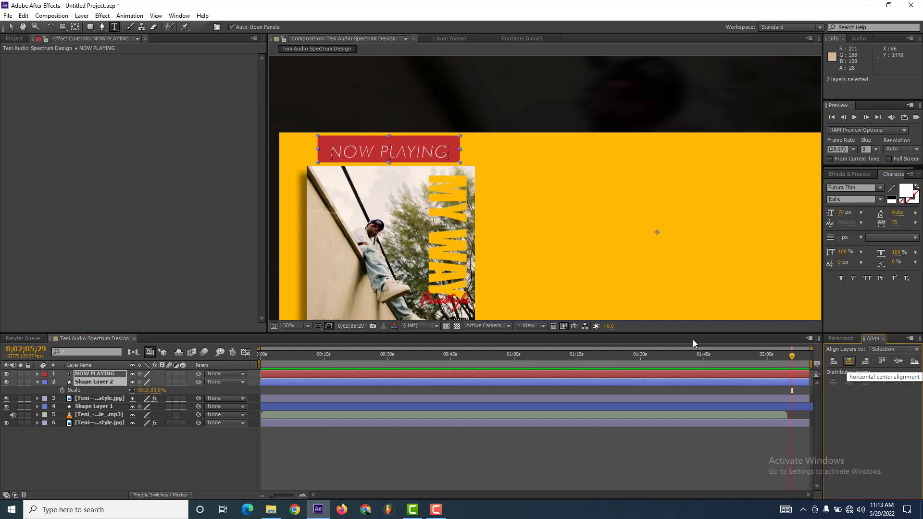
pyautogui.click(898, 362)
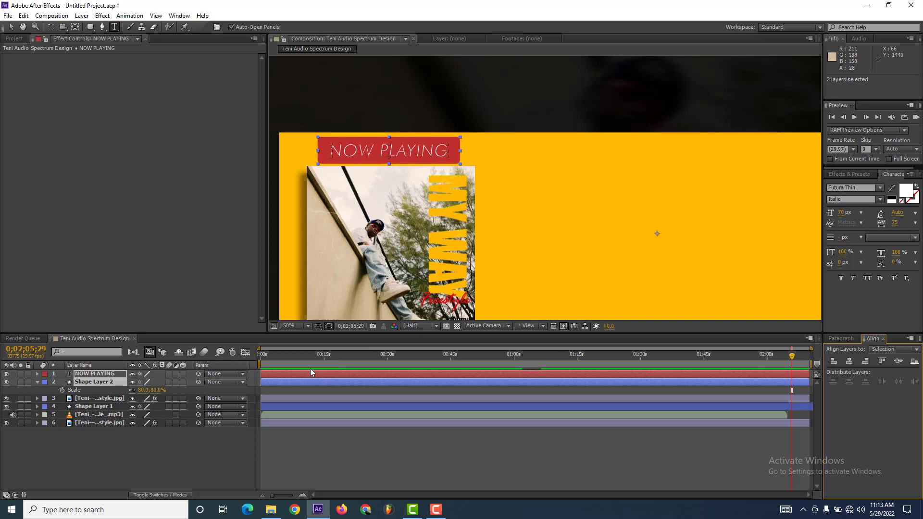
pyautogui.click(99, 444)
pyautogui.click(96, 380)
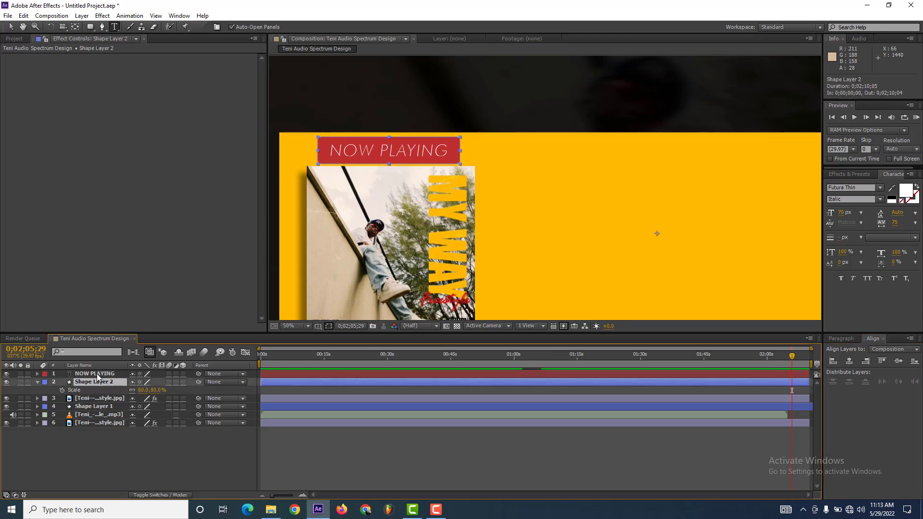
pyautogui.keyDown('ctrl'); pyautogui.click(97, 374); pyautogui.keyUp('ctrl')
# Step: Nudge the tab up and pre-compose the text and tab as 'Now Playing Icon'
pyautogui.press('Up')
pyautogui.press('Up')
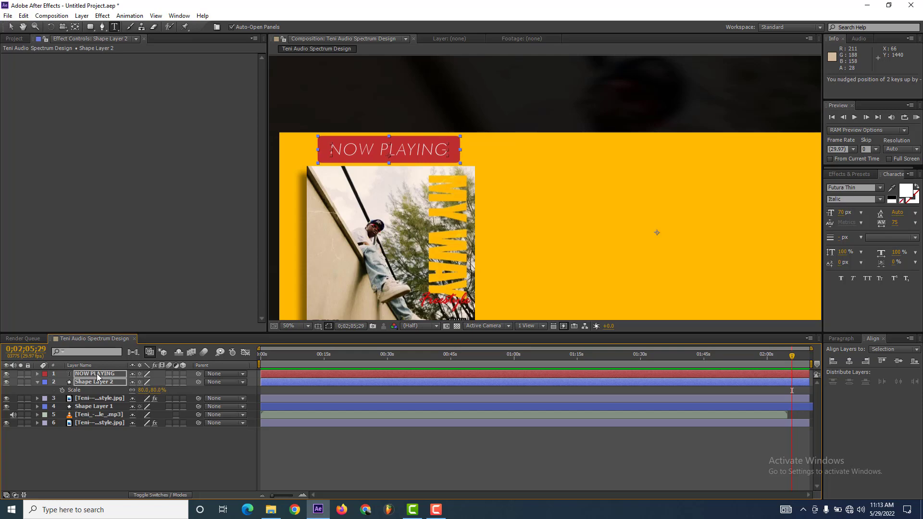
pyautogui.rightClick(96, 376)
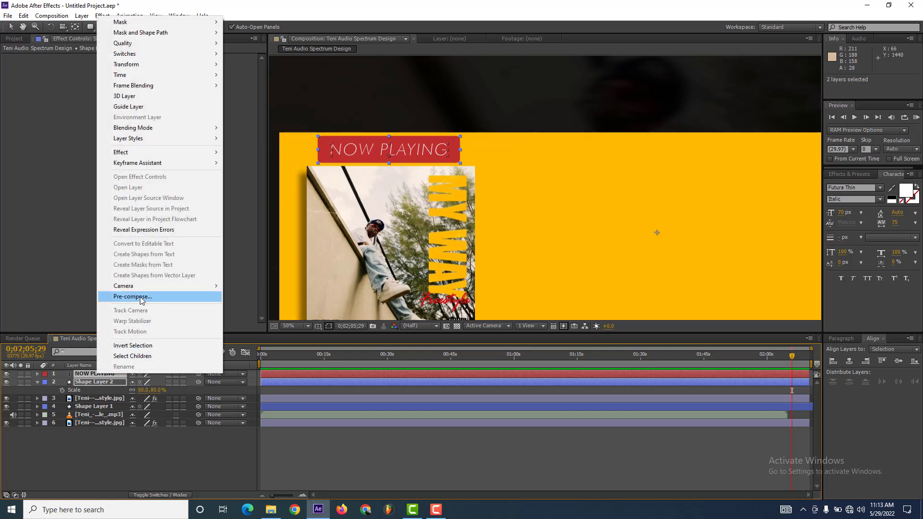
pyautogui.click(140, 296)
pyautogui.write('Now Playing Icon')
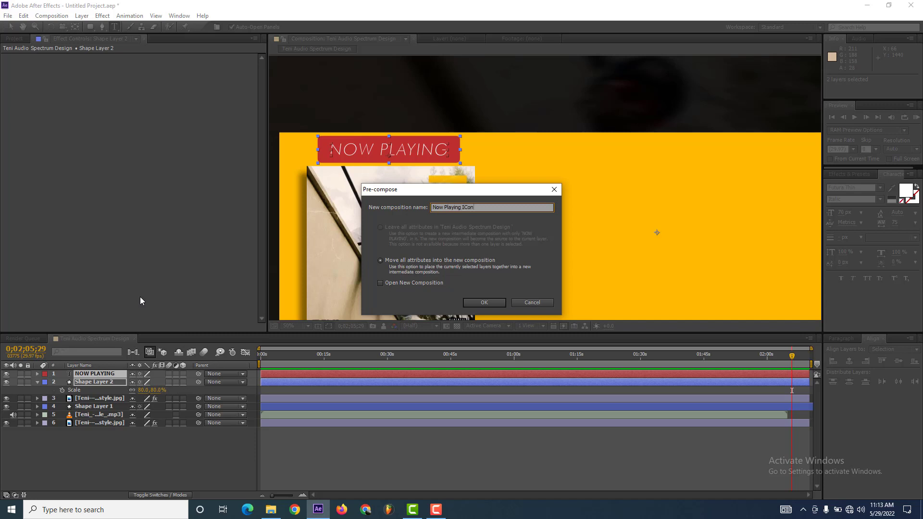
pyautogui.press('Return')
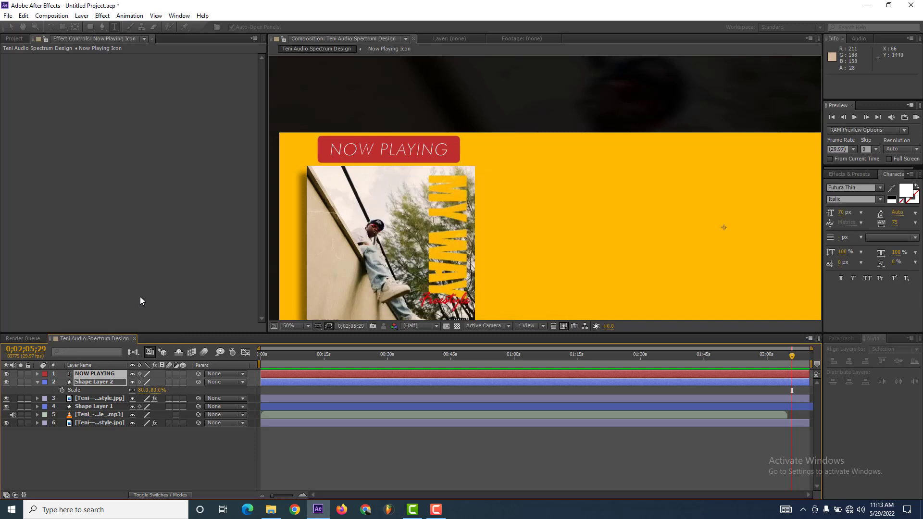
# Step: Add a Drop Shadow to Now Playing Icon: direction 240°, distance 39, softness 47
pyautogui.click(853, 173)
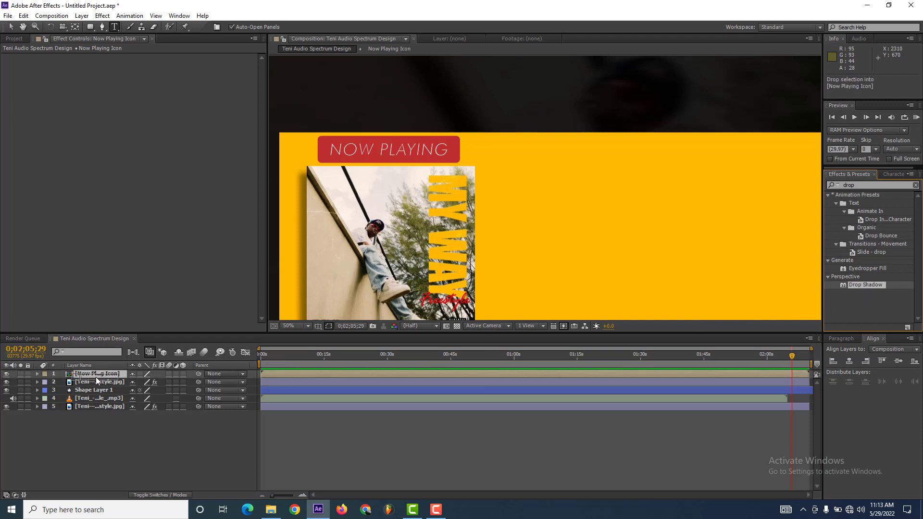
pyautogui.moveTo(864, 284); pyautogui.dragTo(96, 375)
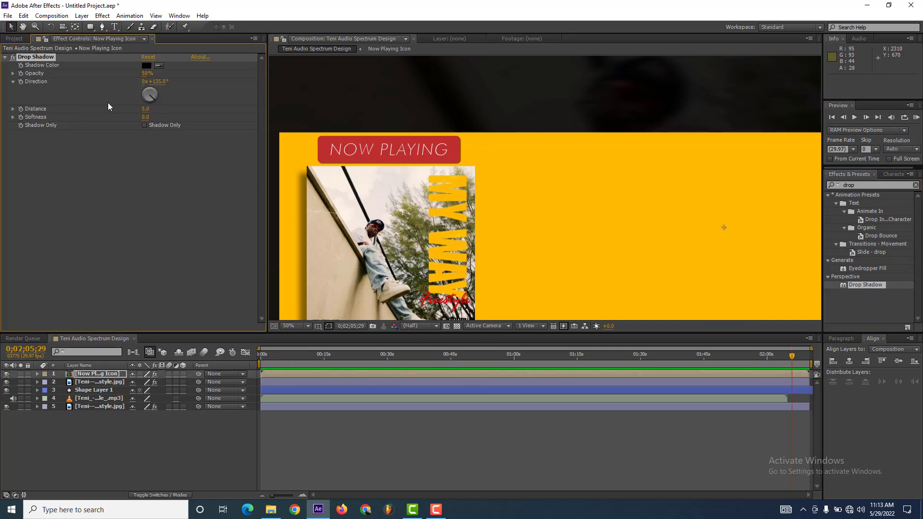
pyautogui.click(142, 95)
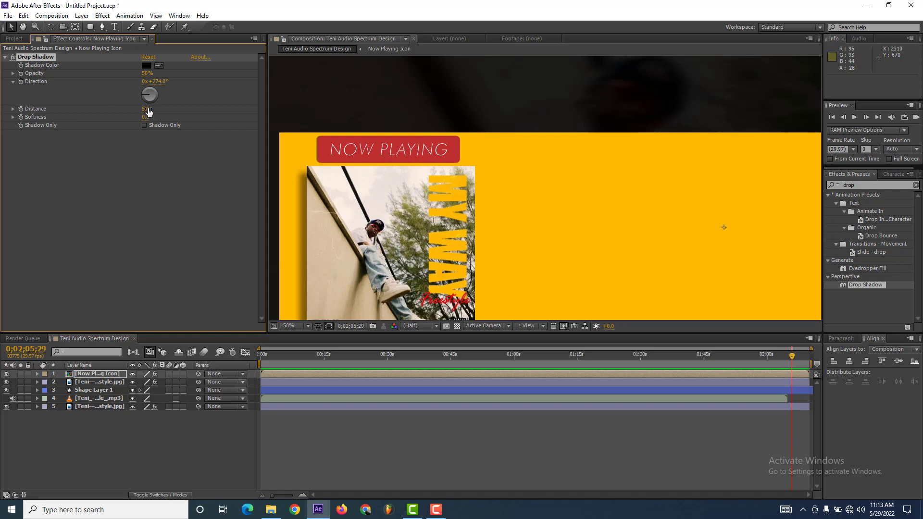
pyautogui.moveTo(146, 109); pyautogui.dragTo(164, 108)
pyautogui.click(144, 101)
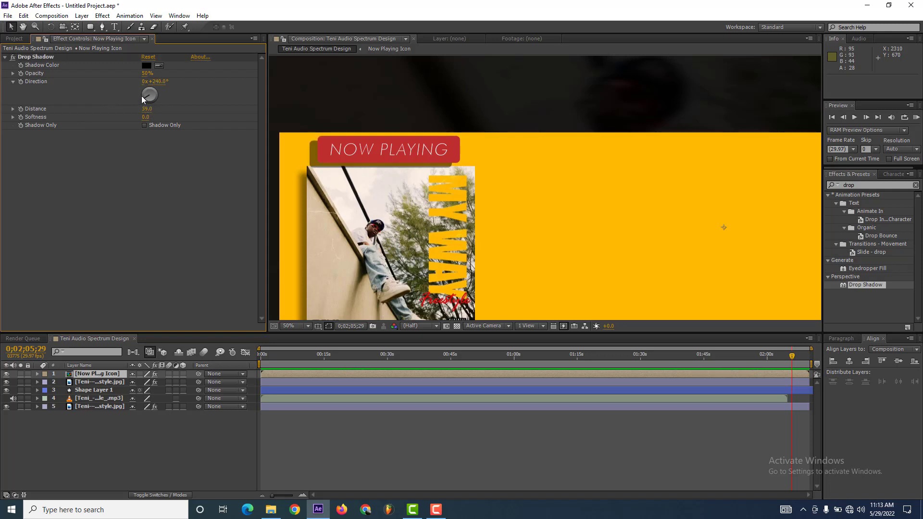
pyautogui.moveTo(147, 117); pyautogui.dragTo(166, 124)
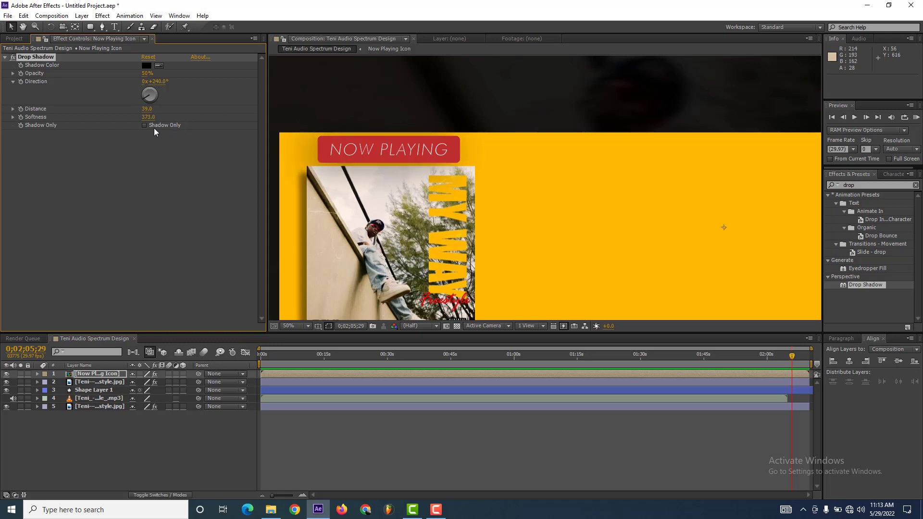
pyautogui.moveTo(110, 130); pyautogui.dragTo(83, 150)
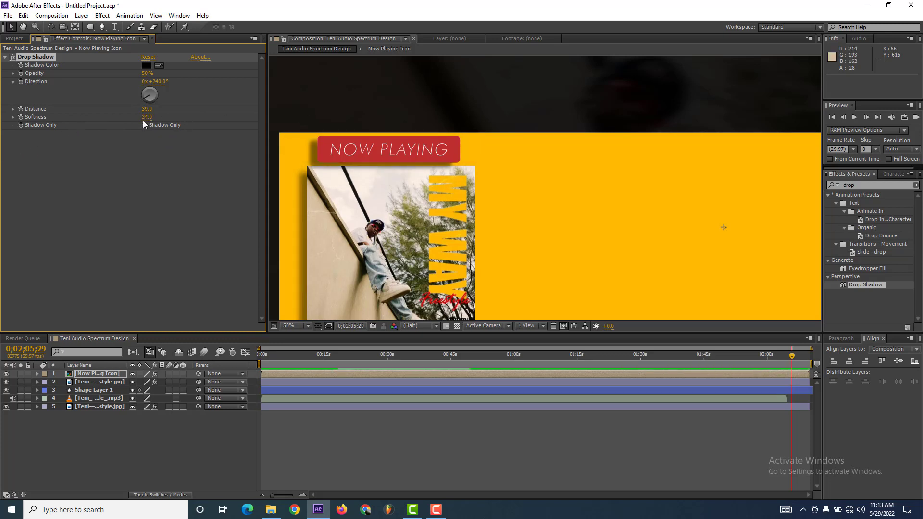
pyautogui.moveTo(144, 117)
pyautogui.mouseDown()
pyautogui.moveTo(131, 121)
pyautogui.moveTo(152, 121)
pyautogui.mouseUp()
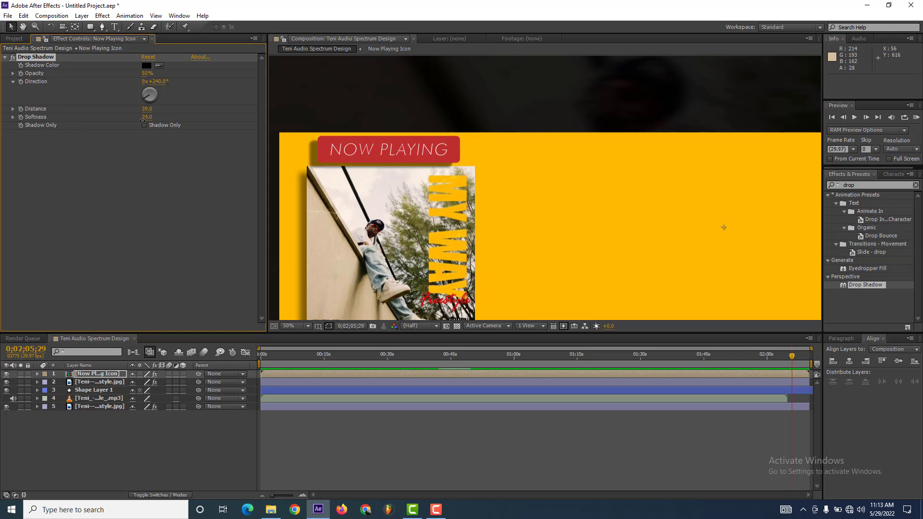
pyautogui.press(',')
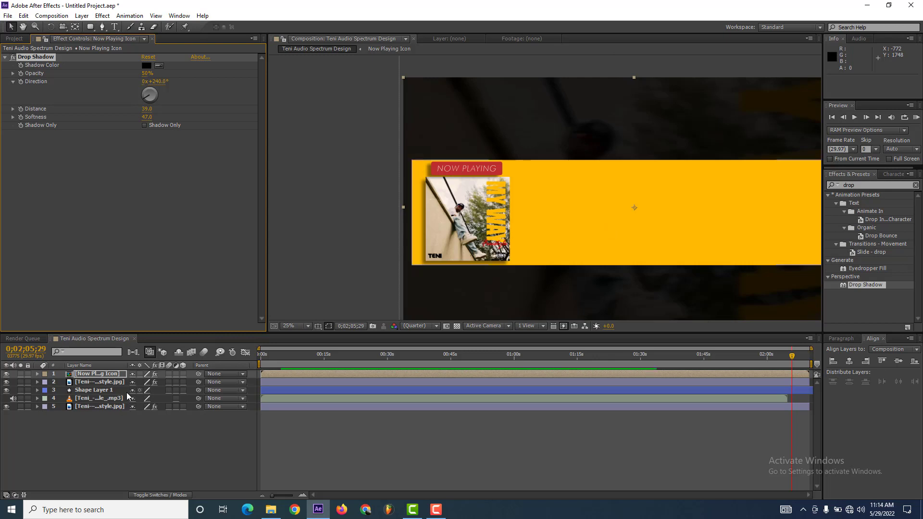
# Step: Rotate the Now Playing Icon 90° and move it beside the album cover
pyautogui.press('r')
pyautogui.click(143, 382)
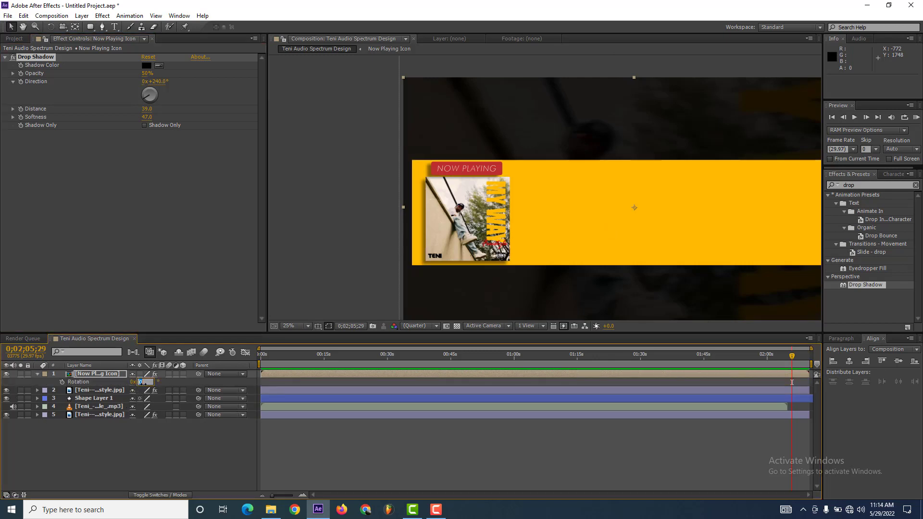
pyautogui.click(188, 384)
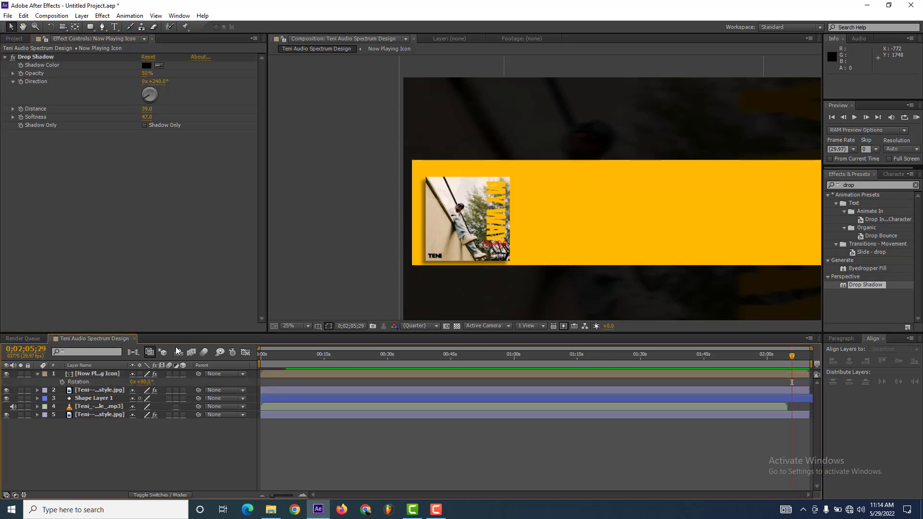
pyautogui.click(95, 377)
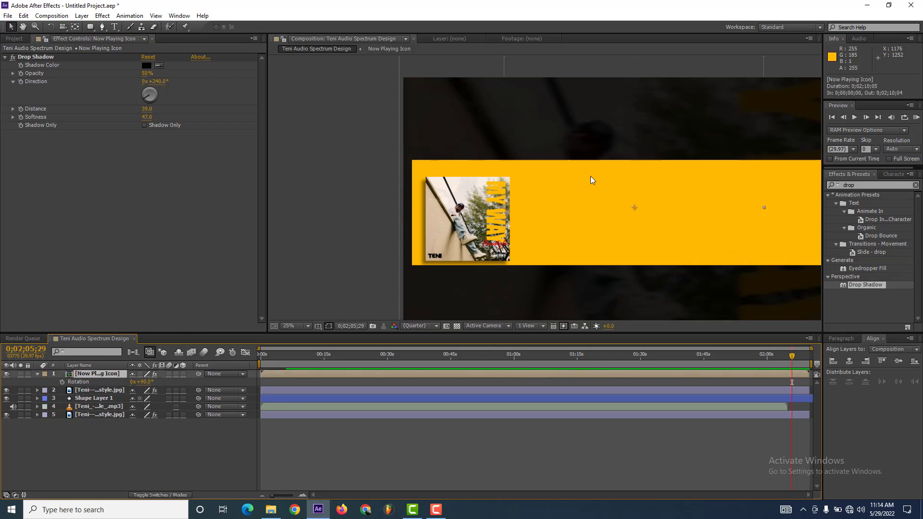
pyautogui.moveTo(594, 178)
pyautogui.mouseDown()
pyautogui.moveTo(449, 306)
pyautogui.moveTo(532, 216)
pyautogui.mouseUp()
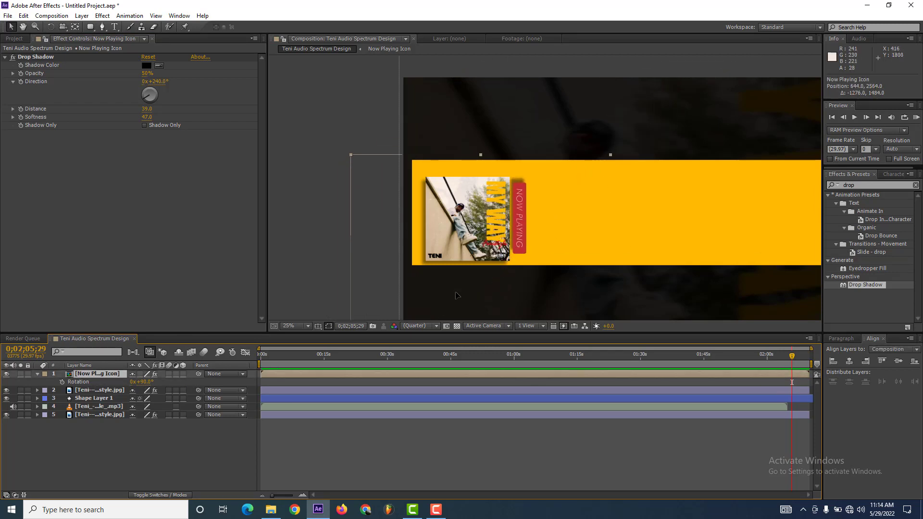
pyautogui.scroll(4, 528, 218)
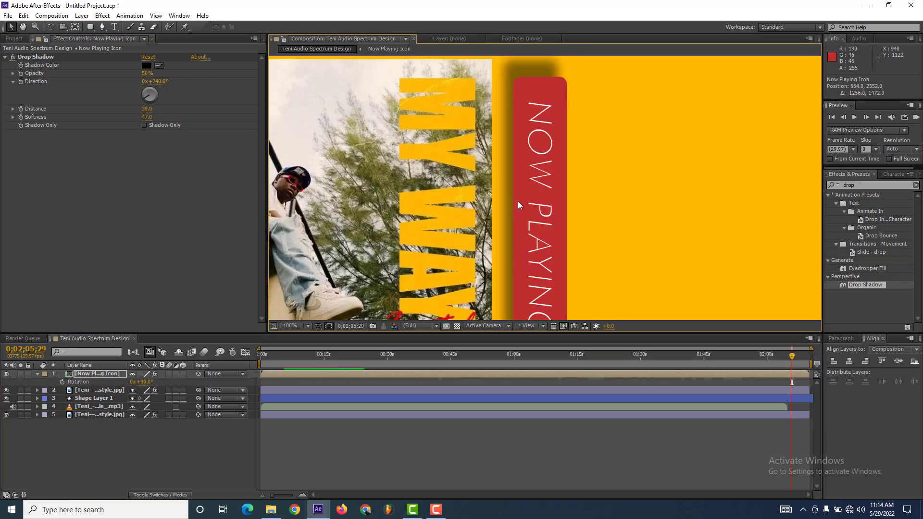
pyautogui.scroll(-2, 518, 201)
pyautogui.moveTo(526, 234); pyautogui.dragTo(523, 236)
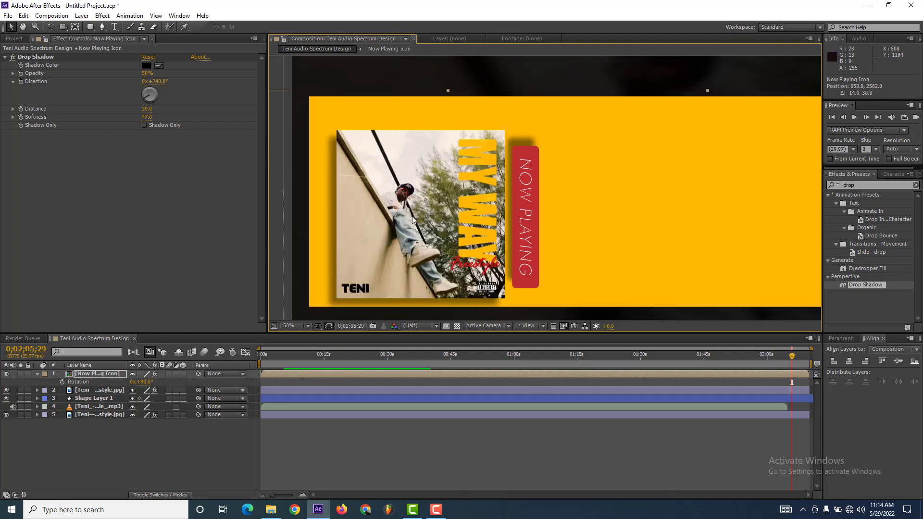
# Step: Change the icon's drop shadow to direction -56° and softness 89
pyautogui.click(157, 96)
pyautogui.moveTo(149, 97)
pyautogui.mouseDown()
pyautogui.moveTo(162, 102)
pyautogui.moveTo(126, 79)
pyautogui.mouseUp()
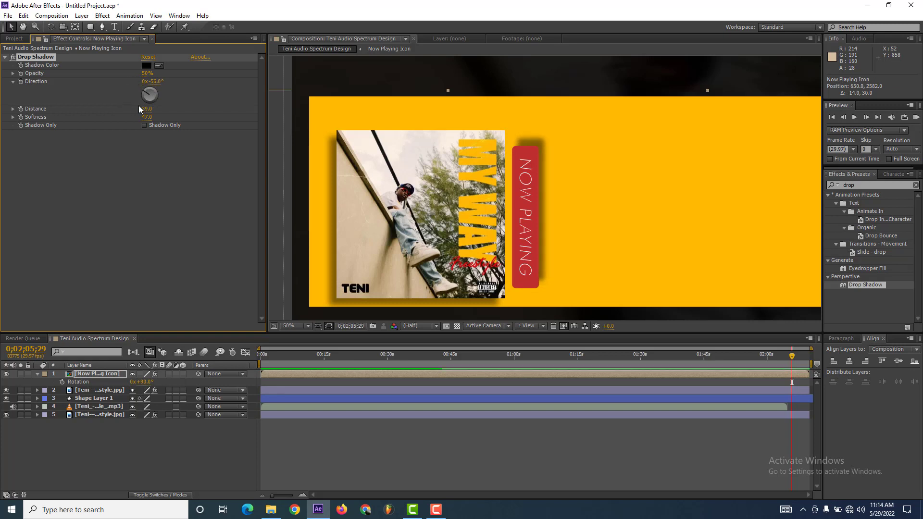
pyautogui.moveTo(146, 117)
pyautogui.mouseDown()
pyautogui.moveTo(167, 117)
pyautogui.moveTo(138, 110)
pyautogui.moveTo(141, 117)
pyautogui.mouseUp()
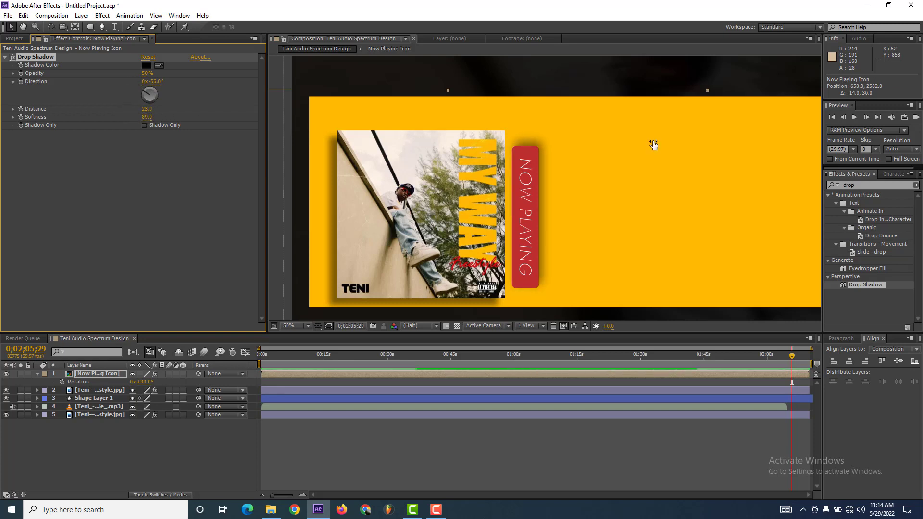
pyautogui.click(298, 326)
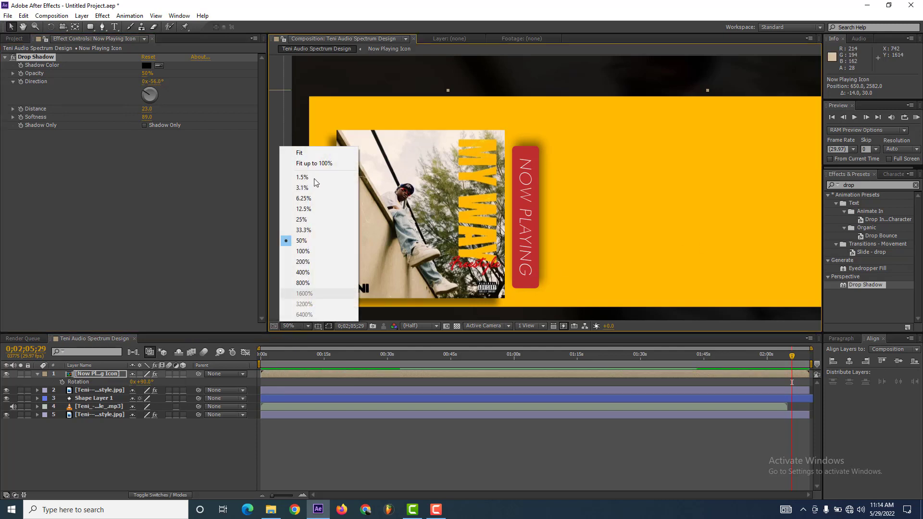
pyautogui.click(317, 157)
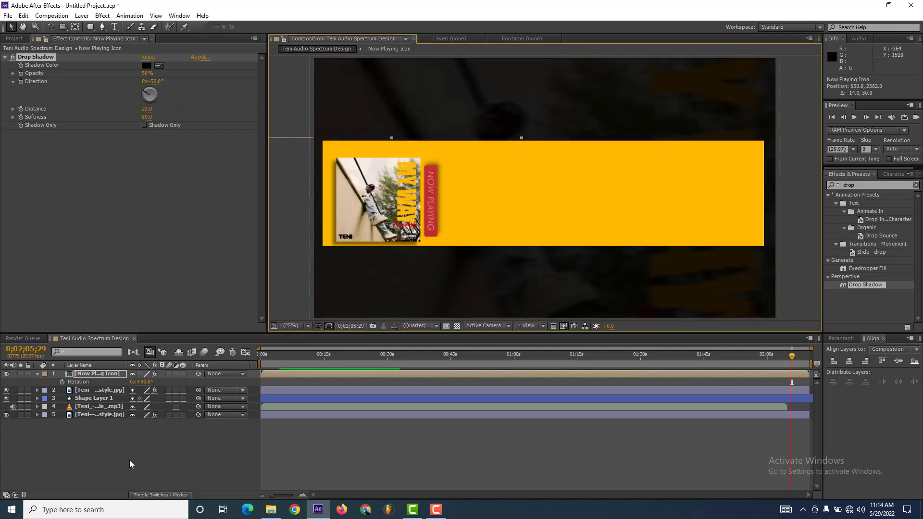
# Step: Raise the Now Playing Icon and album cover together with two Shift+Up nudges
pyautogui.click(129, 454)
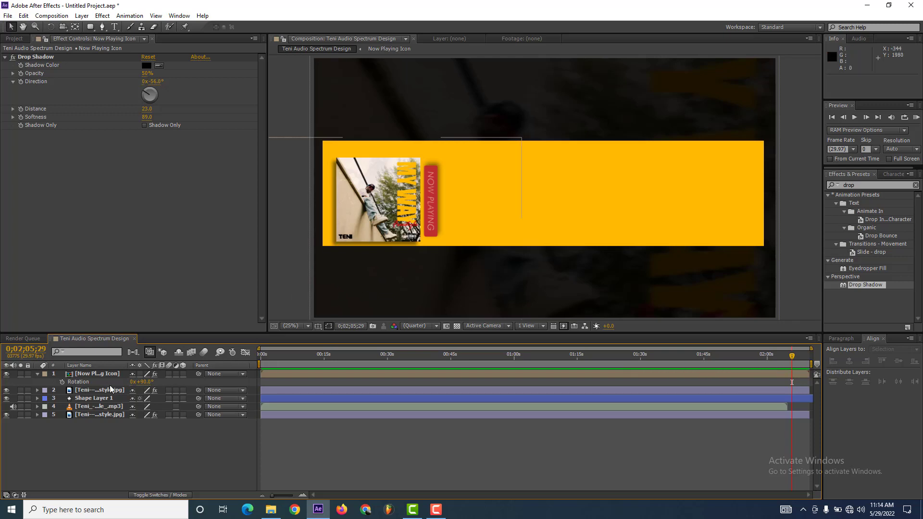
pyautogui.click(87, 374)
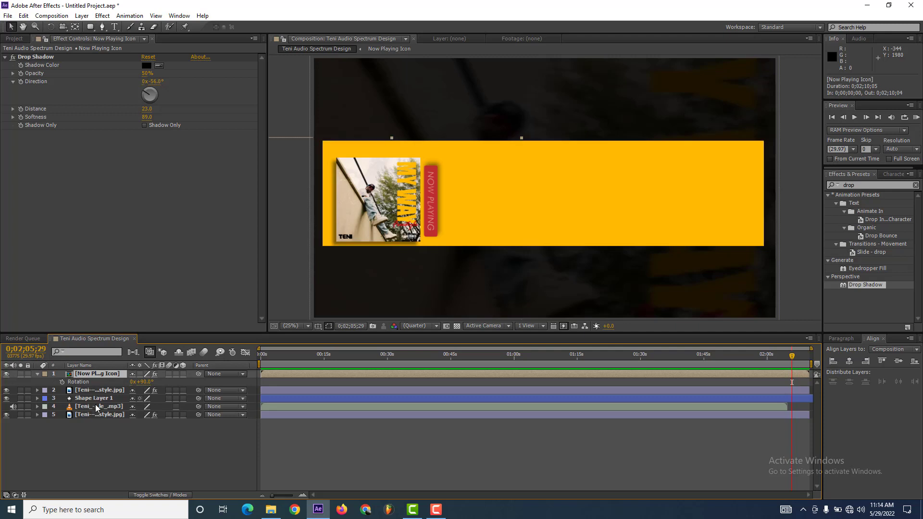
pyautogui.keyDown('ctrl'); pyautogui.click(101, 391); pyautogui.keyUp('ctrl')
pyautogui.hotkey('shift', 'Up')
pyautogui.hotkey('shift', 'Up')
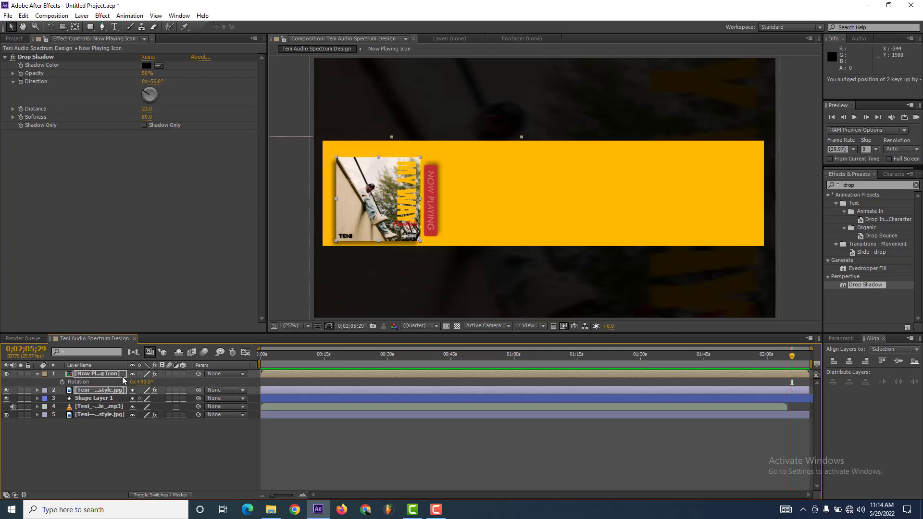
pyautogui.hotkey('shift', 'Up')
pyautogui.hotkey('shift', 'Up')
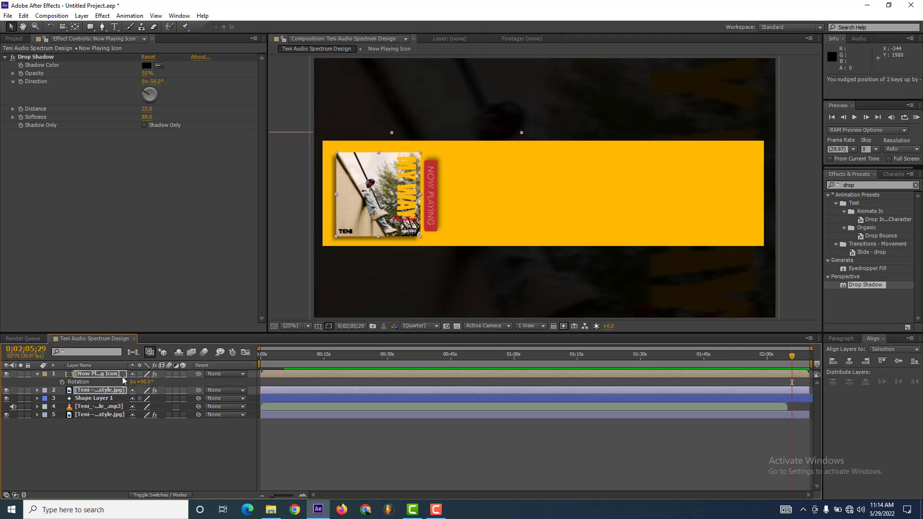
# Step: Create a white full-frame solid named Spectrum, then search the effects for 'audio'
pyautogui.rightClick(107, 448)
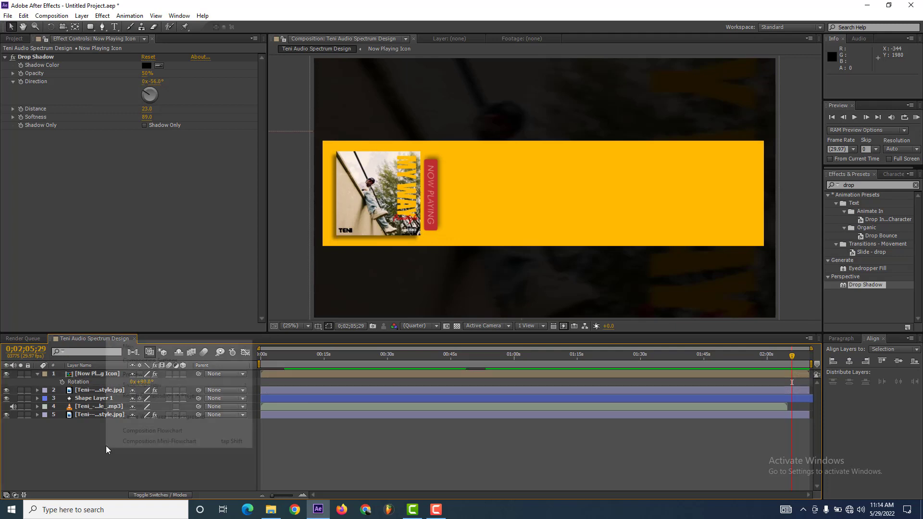
pyautogui.moveTo(144, 347)
pyautogui.click(301, 380)
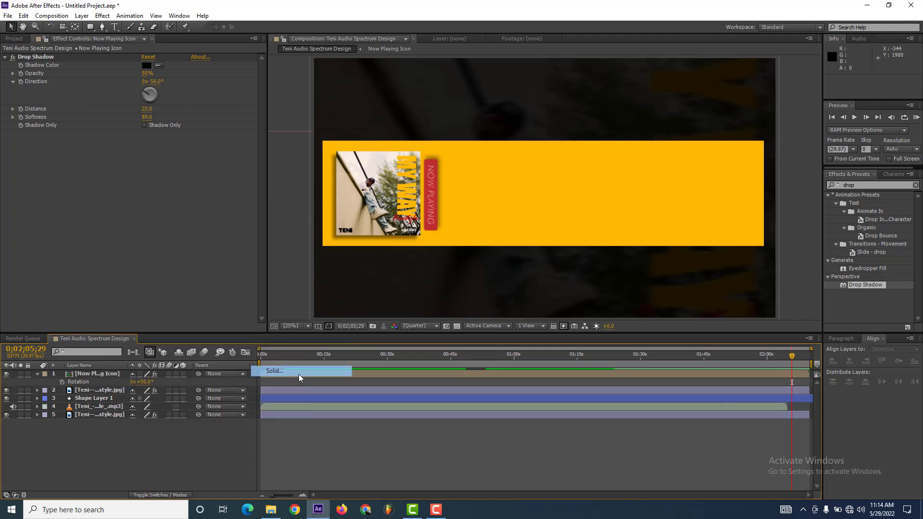
pyautogui.write('Spectrum')
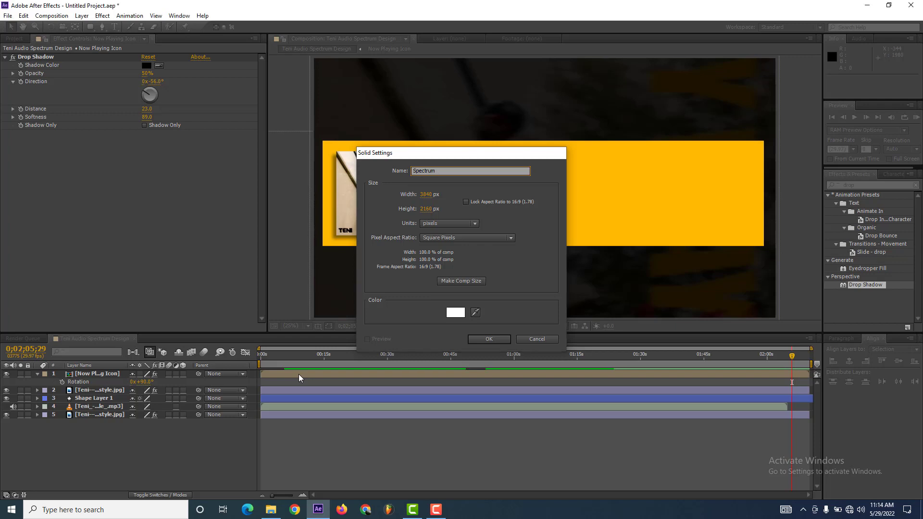
pyautogui.press('Return')
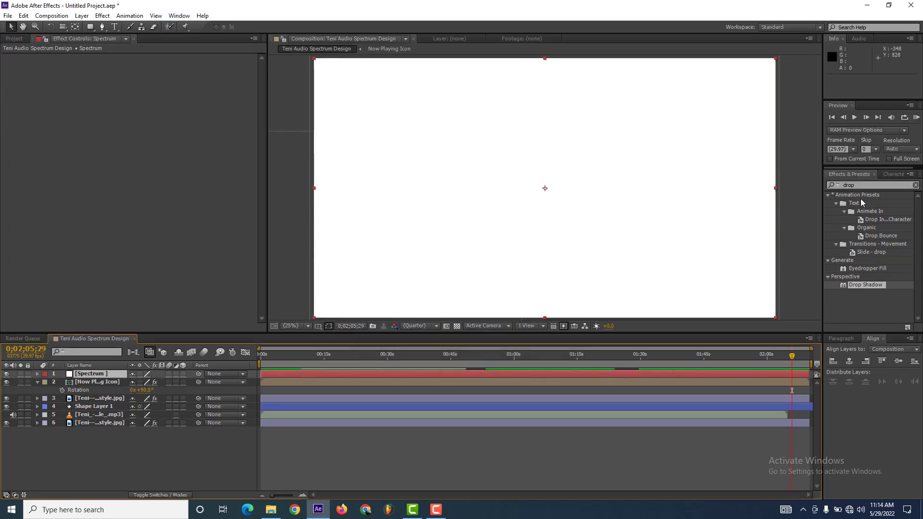
pyautogui.doubleClick(856, 186)
pyautogui.write('audio')
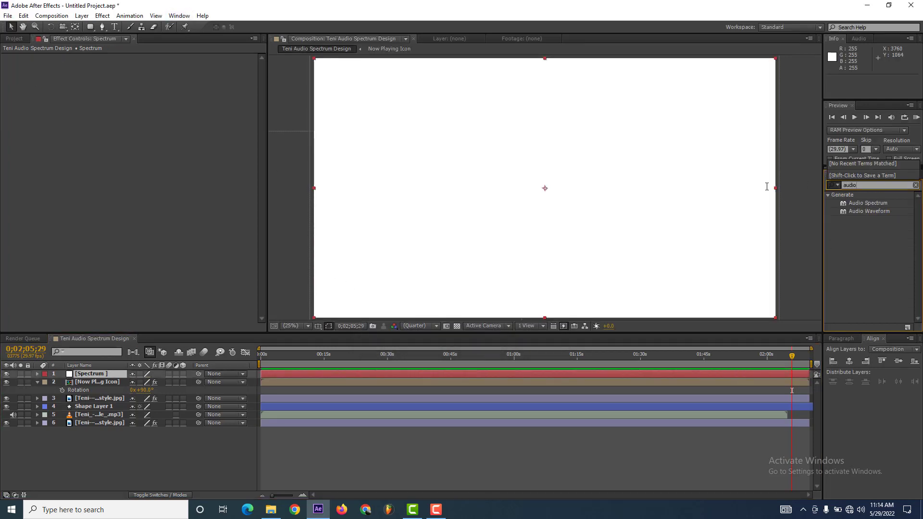
# Step: Apply Audio Spectrum to the Spectrum layer with white inside and outside colours
pyautogui.click(864, 205)
pyautogui.doubleClick(864, 205)
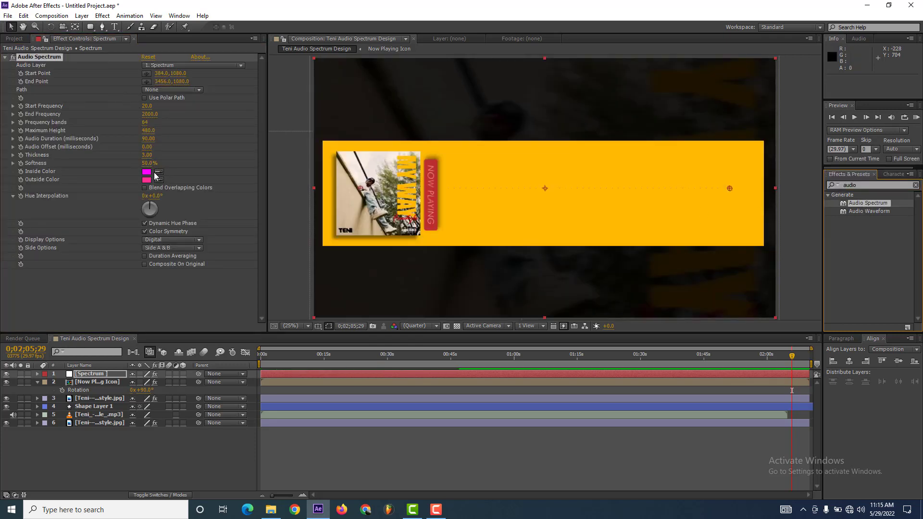
pyautogui.click(146, 171)
pyautogui.moveTo(515, 217); pyautogui.dragTo(451, 124)
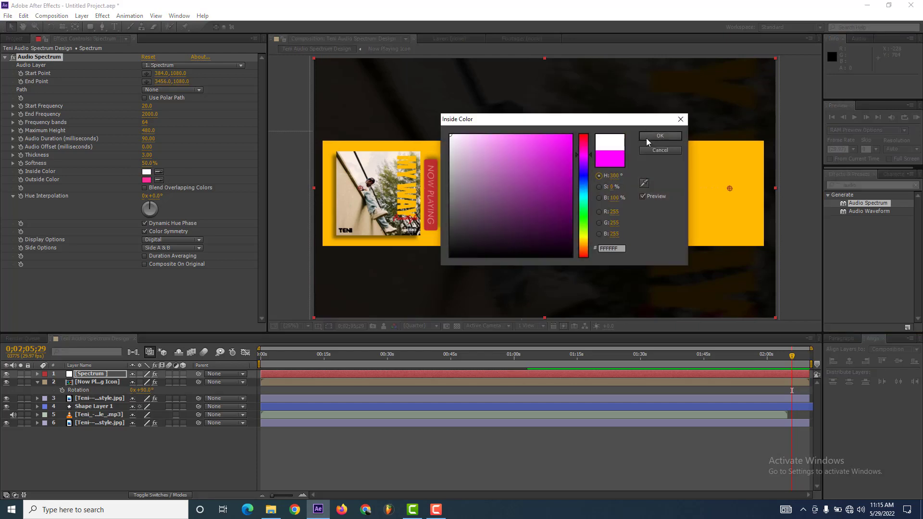
pyautogui.click(660, 136)
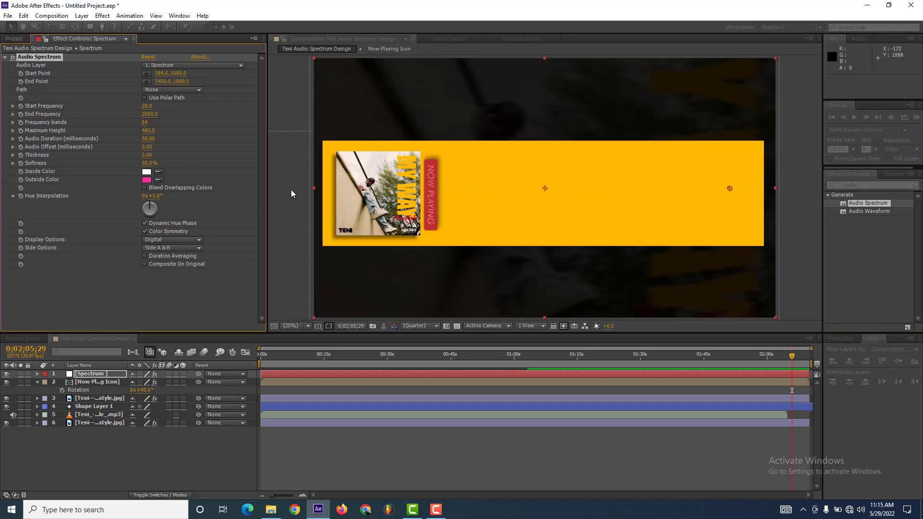
pyautogui.click(147, 171)
# Step: Set the spectrum's audio source layer to the My Way mp3
pyautogui.click(164, 66)
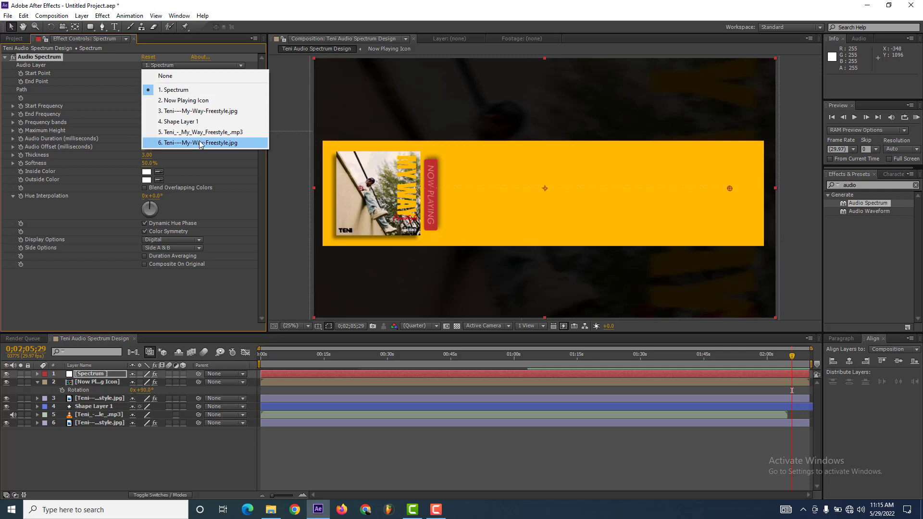
pyautogui.click(192, 142)
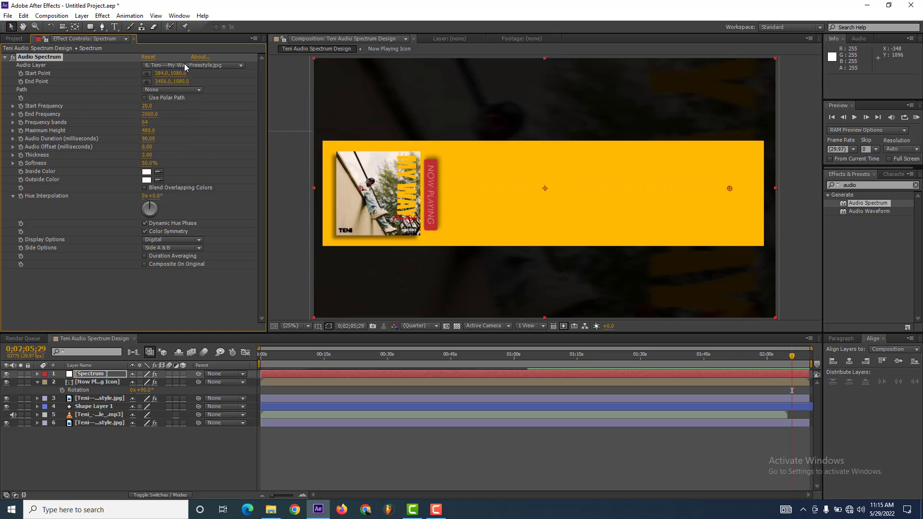
pyautogui.click(192, 66)
pyautogui.click(193, 139)
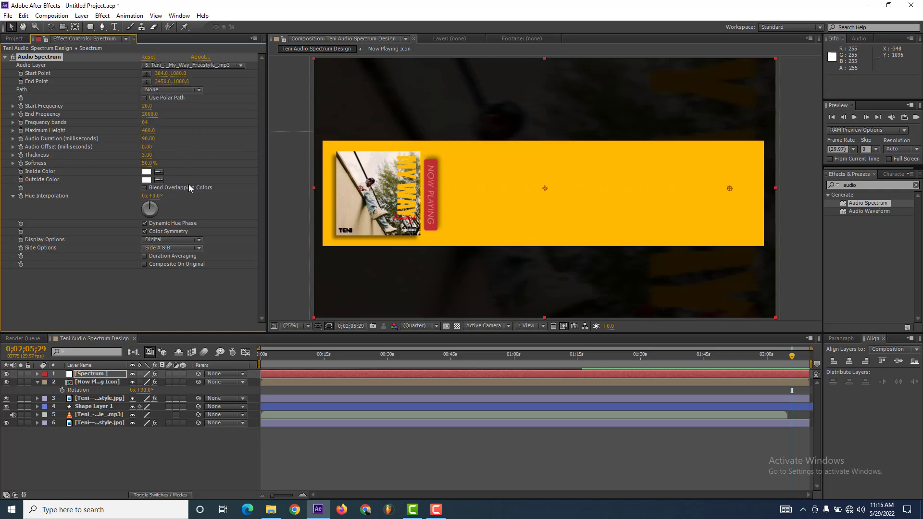
# Step: Set maximum height 900, start frequency 5, 555 bands, thickness 9 and softness 10%
pyautogui.click(145, 130)
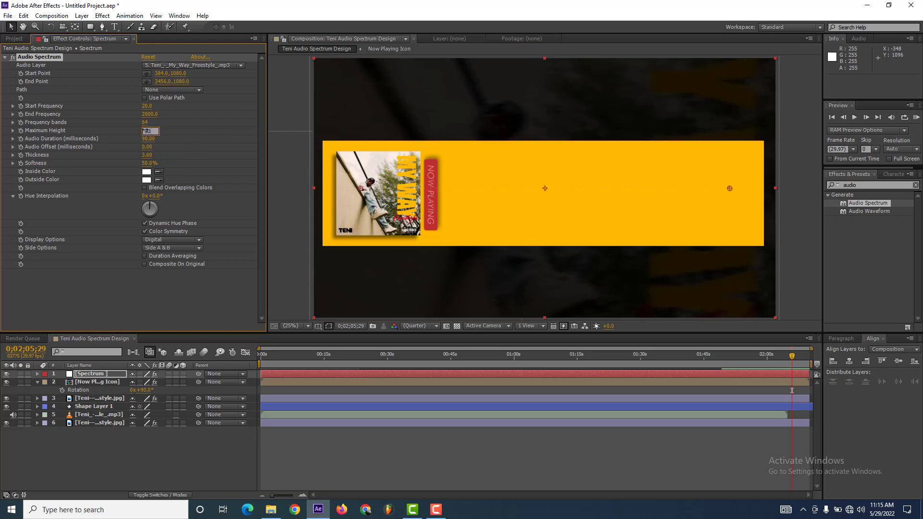
pyautogui.click(150, 106)
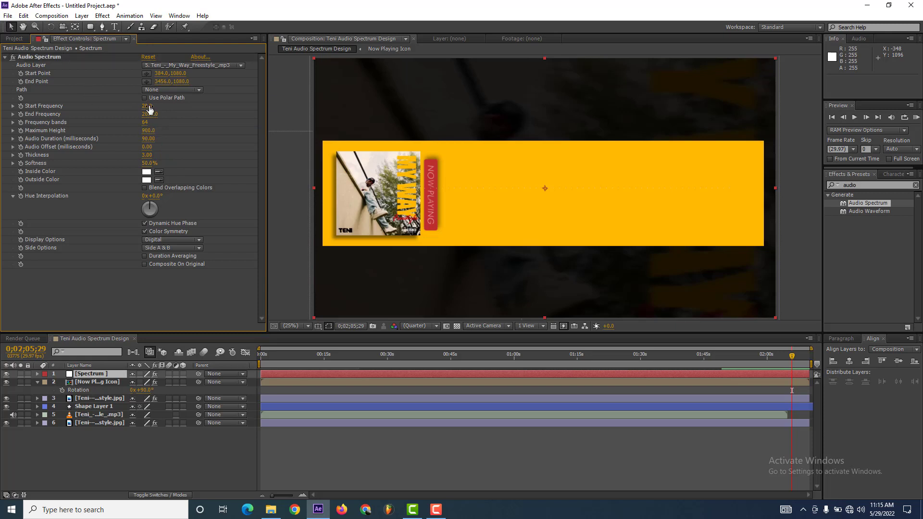
pyautogui.click(149, 115)
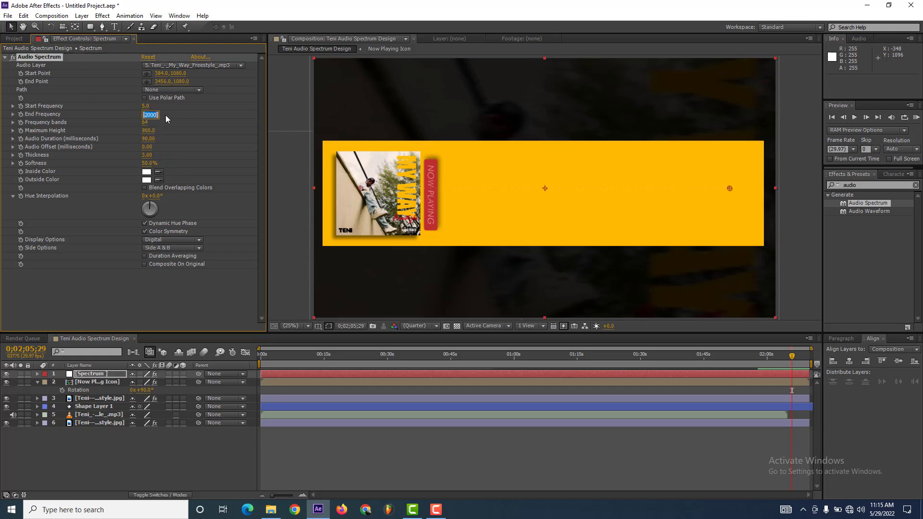
pyautogui.write('600')
pyautogui.click(147, 122)
pyautogui.write('555')
pyautogui.click(154, 156)
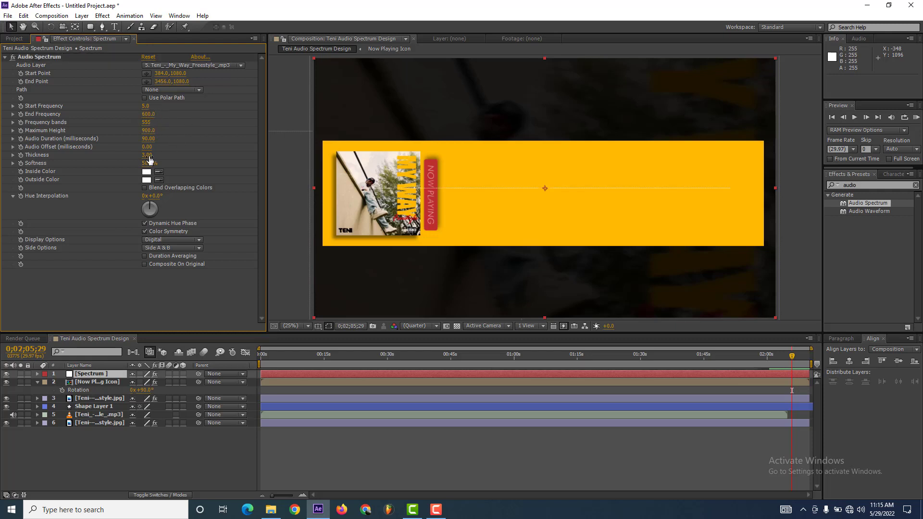
pyautogui.click(151, 156)
pyautogui.click(145, 163)
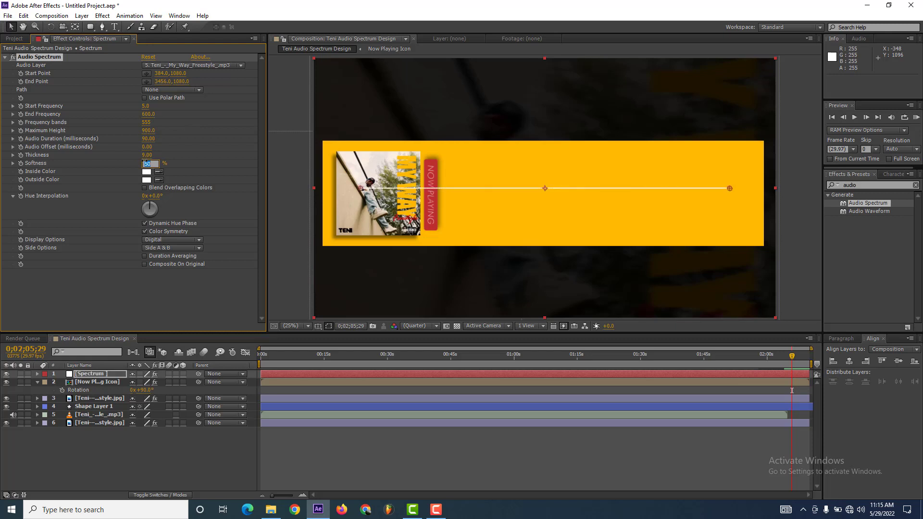
pyautogui.write('10')
pyautogui.click(199, 157)
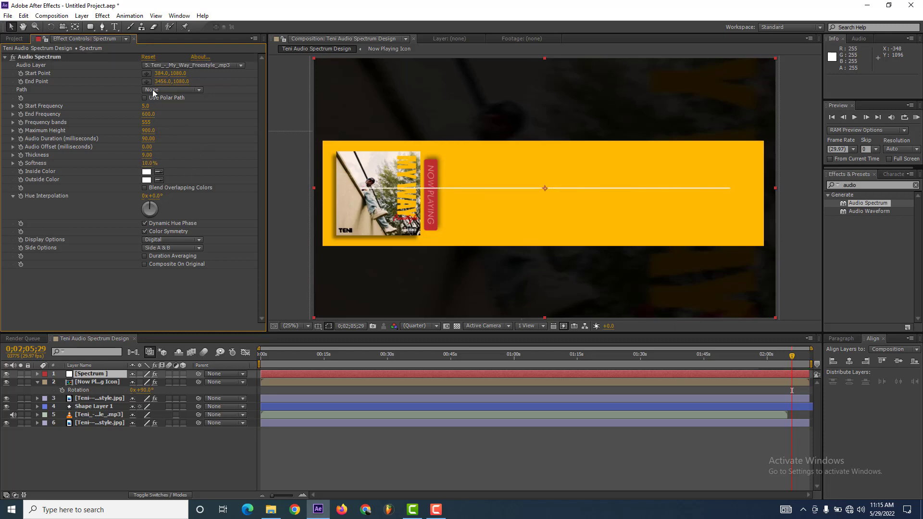
# Step: Move the spectrum start point right and place the line lower and right on the banner
pyautogui.moveTo(161, 73); pyautogui.dragTo(573, 68)
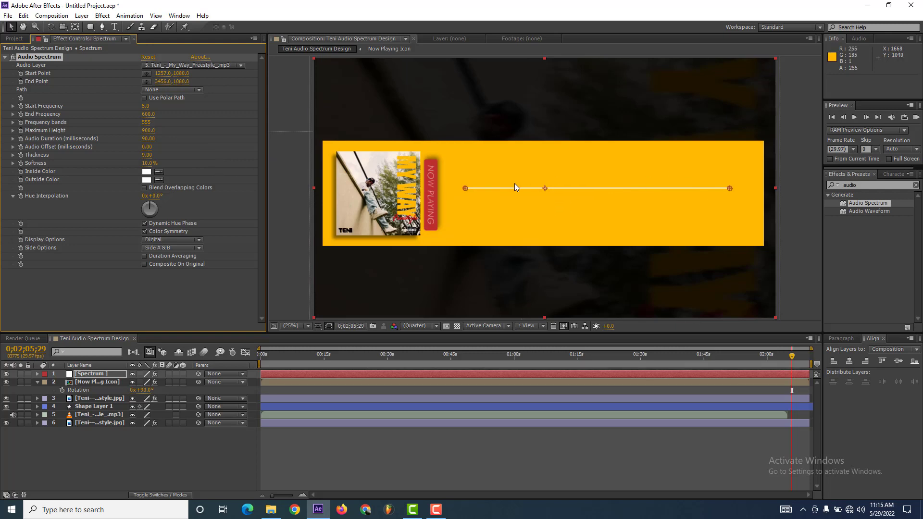
pyautogui.moveTo(595, 191); pyautogui.dragTo(573, 225)
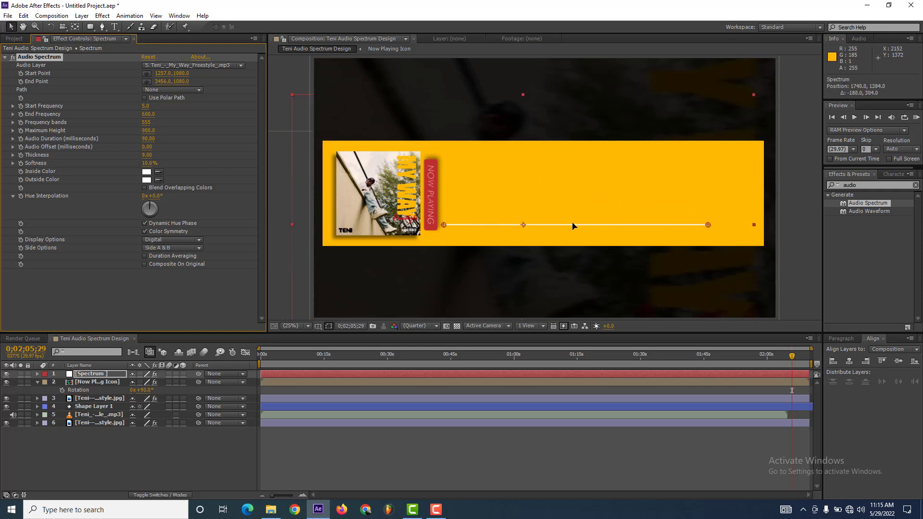
pyautogui.moveTo(573, 226); pyautogui.dragTo(593, 227)
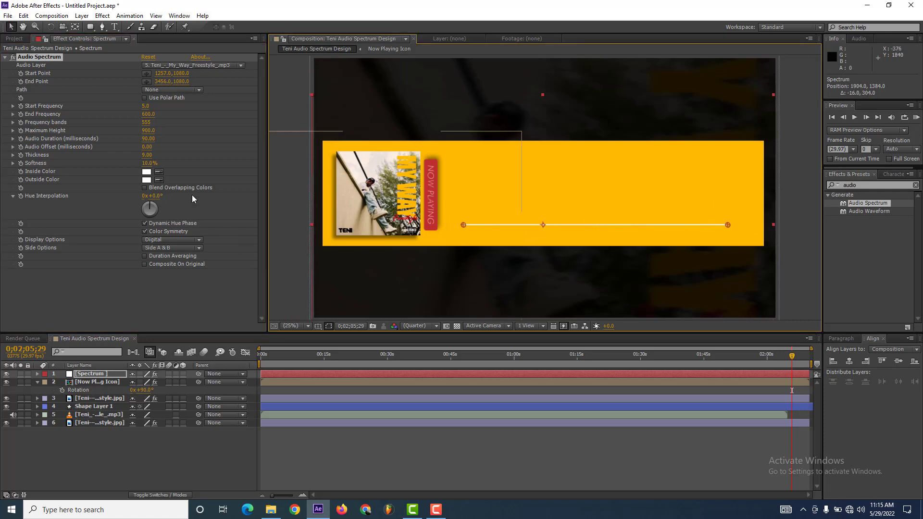
# Step: At a peak in the audio, draw one side only (Side A) with maximum height 1500
pyautogui.click(395, 356)
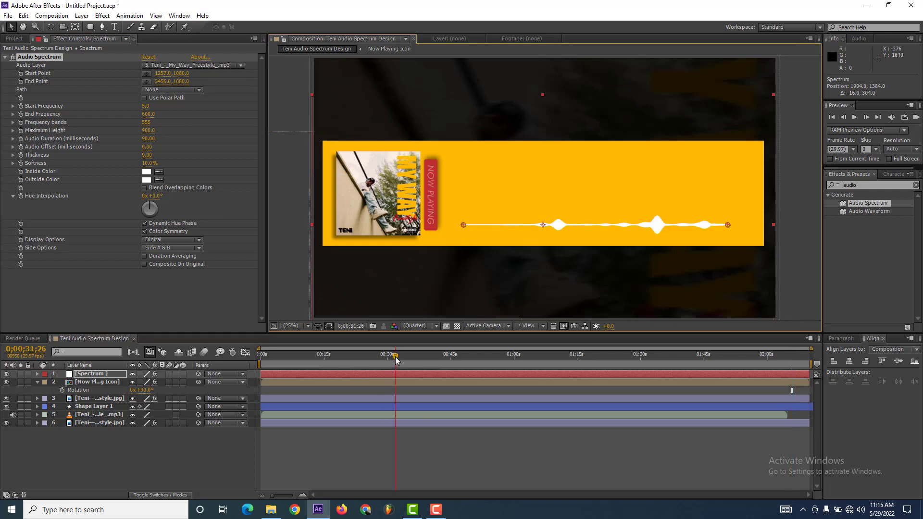
pyautogui.click(187, 249)
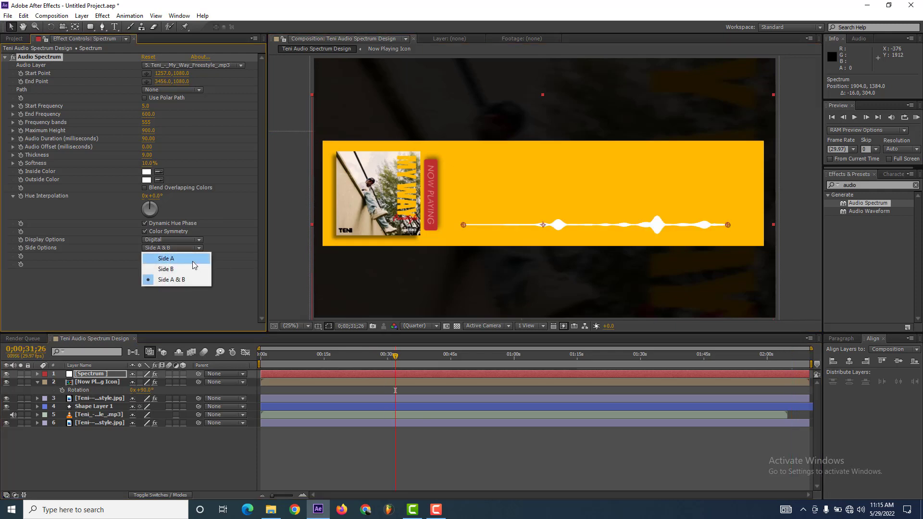
pyautogui.click(192, 258)
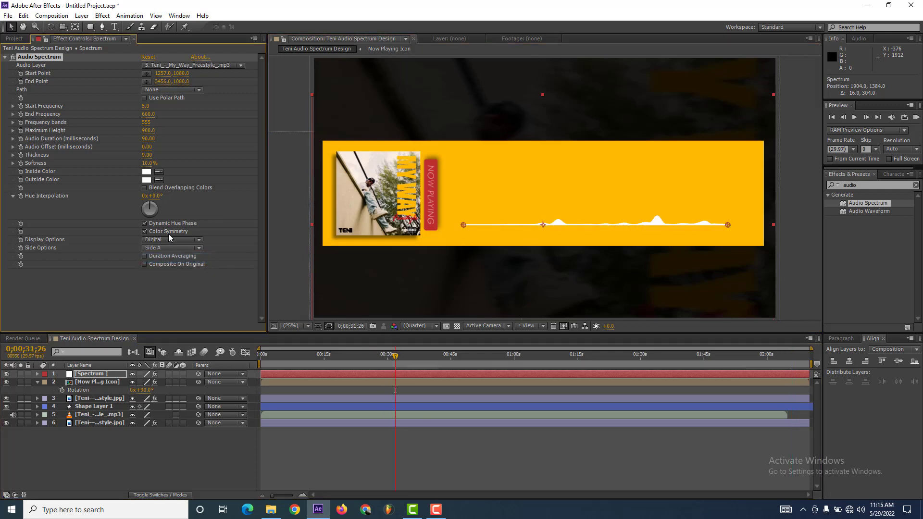
pyautogui.click(147, 131)
pyautogui.write('1500')
pyautogui.press('Return')
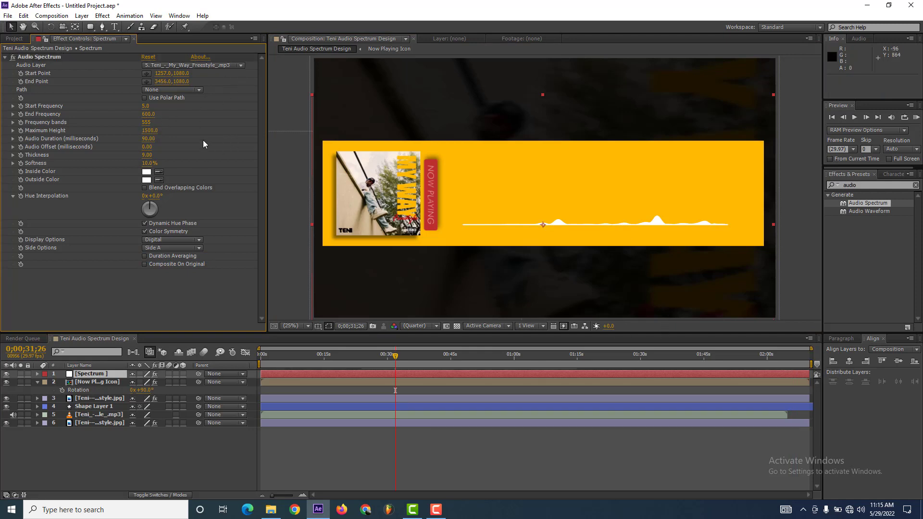
pyautogui.scroll(1, 556, 194)
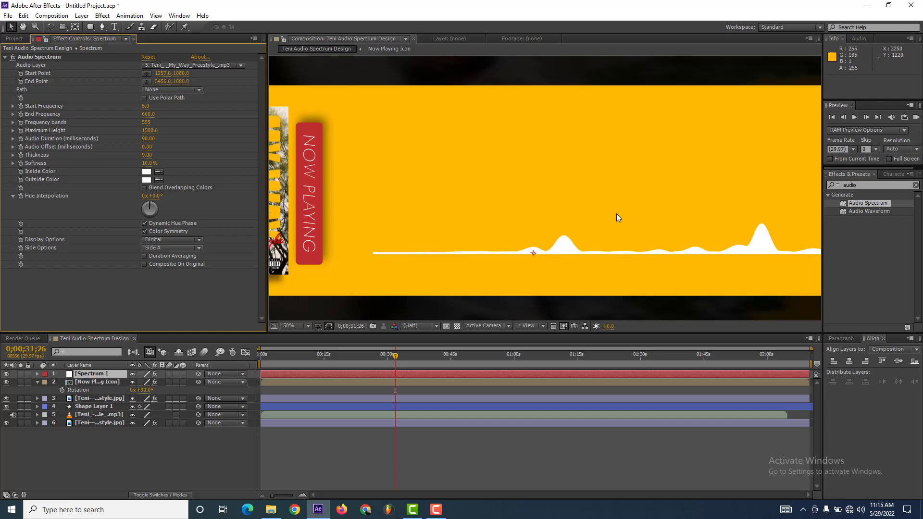
pyautogui.scroll(-1, 469, 201)
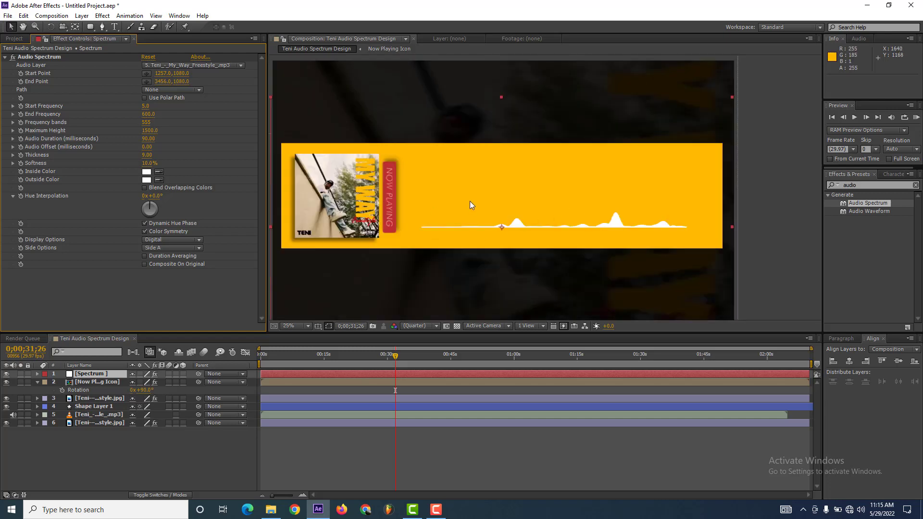
# Step: Nudge the Spectrum layer down slightly
pyautogui.click(93, 383)
pyautogui.click(93, 374)
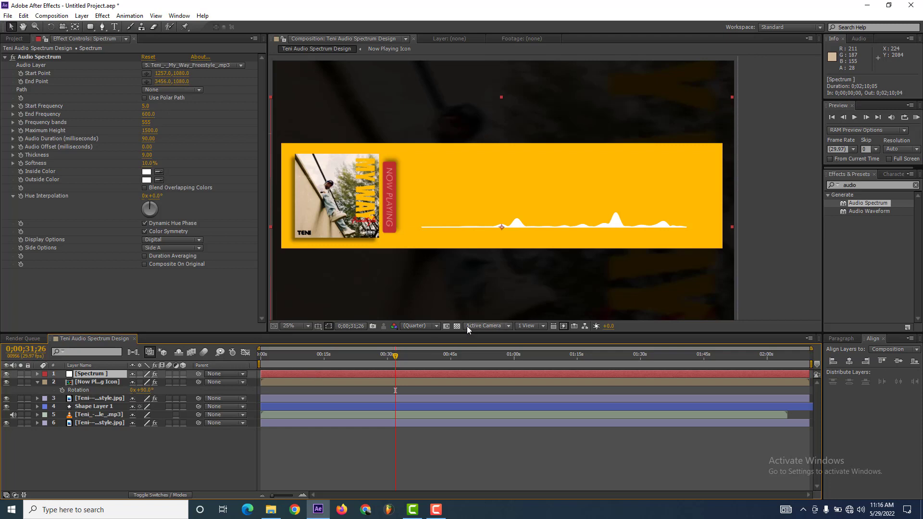
pyautogui.press('Down')
pyautogui.press('Down')
pyautogui.press('Down')
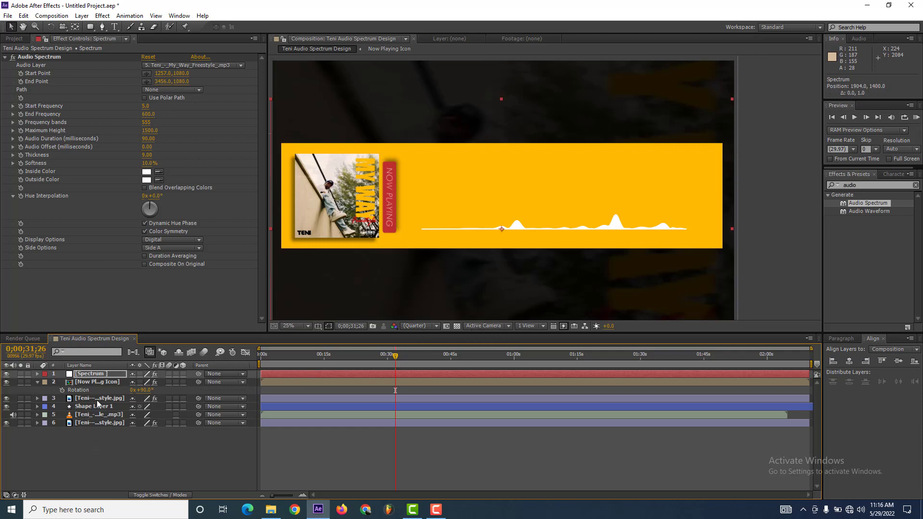
pyautogui.click(96, 382)
pyautogui.click(97, 373)
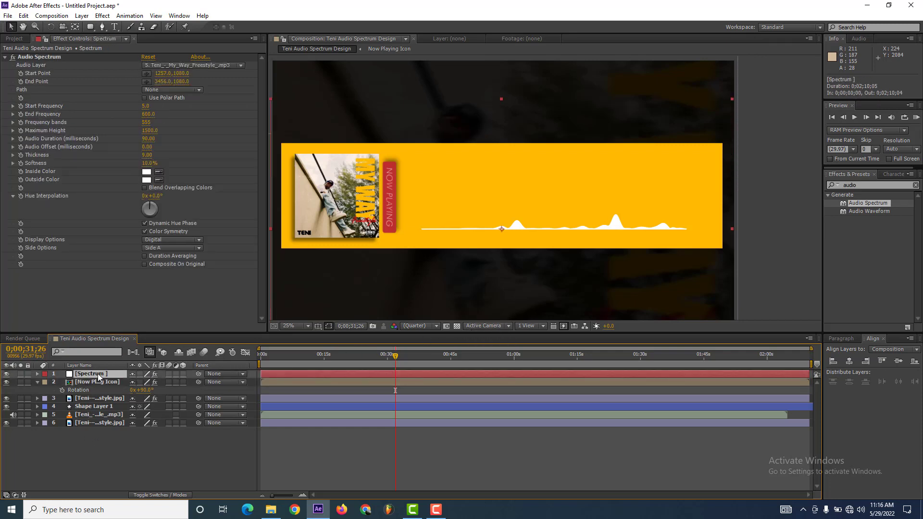
# Step: Duplicate the Spectrum layer, nudge it up one pixel, and display it as Analog lines
pyautogui.hotkey('ctrl', 'd')
pyautogui.press('Up')
pyautogui.press('Up')
pyautogui.press('Up')
pyautogui.press('Up')
pyautogui.press('Up')
pyautogui.press('Up')
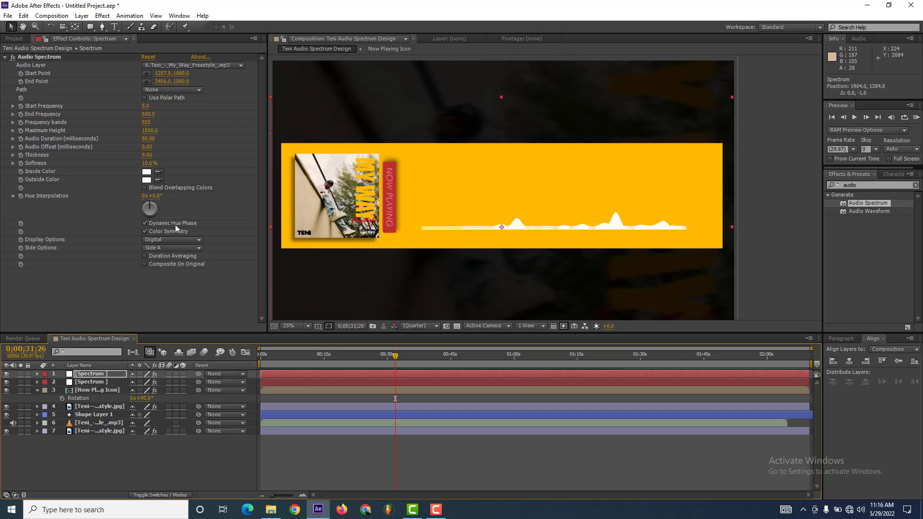
pyautogui.click(180, 239)
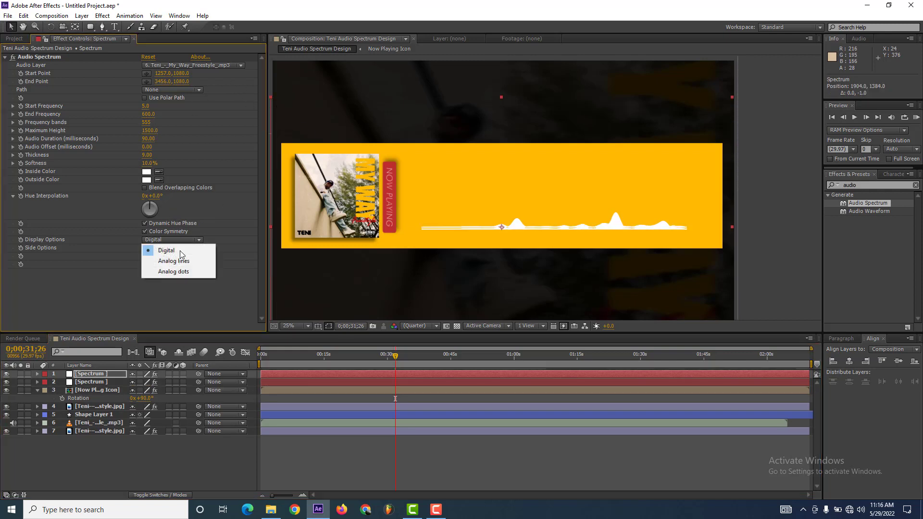
pyautogui.click(180, 261)
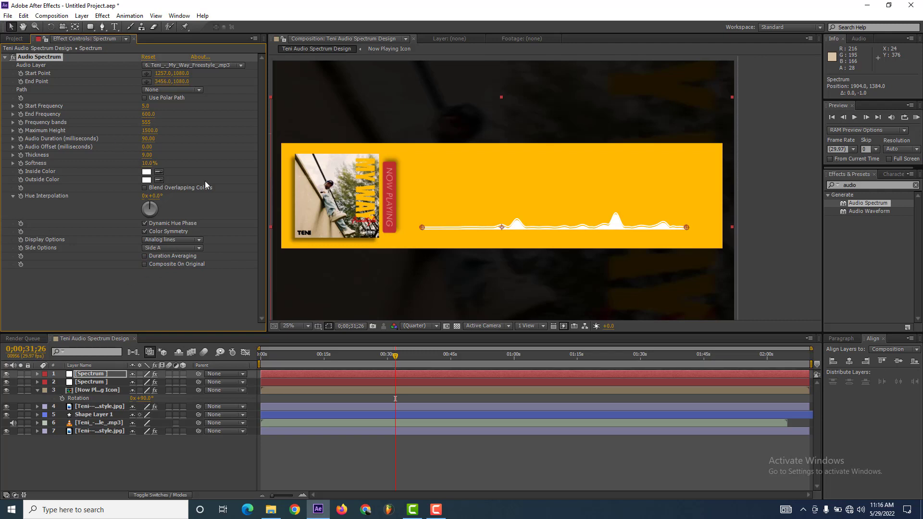
# Step: Sample the NOW PLAYING red for both colours, then make the inside colour white
pyautogui.click(159, 171)
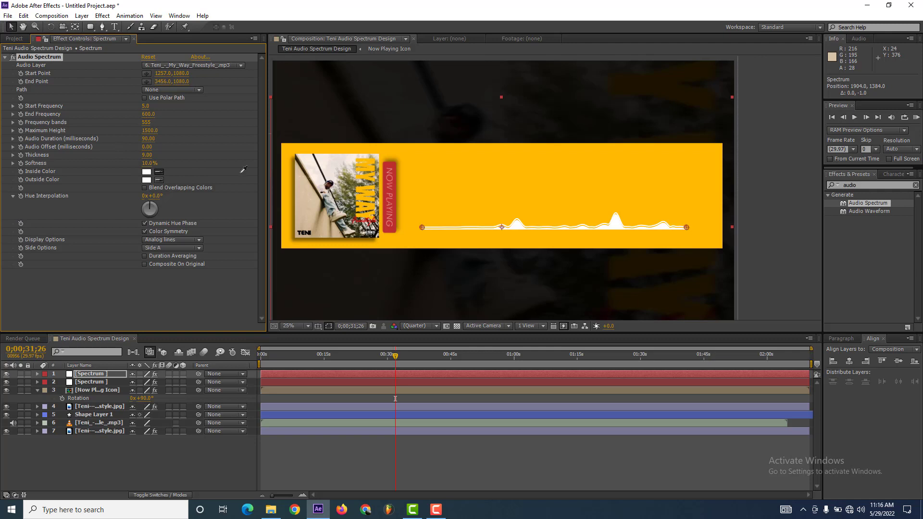
pyautogui.click(390, 164)
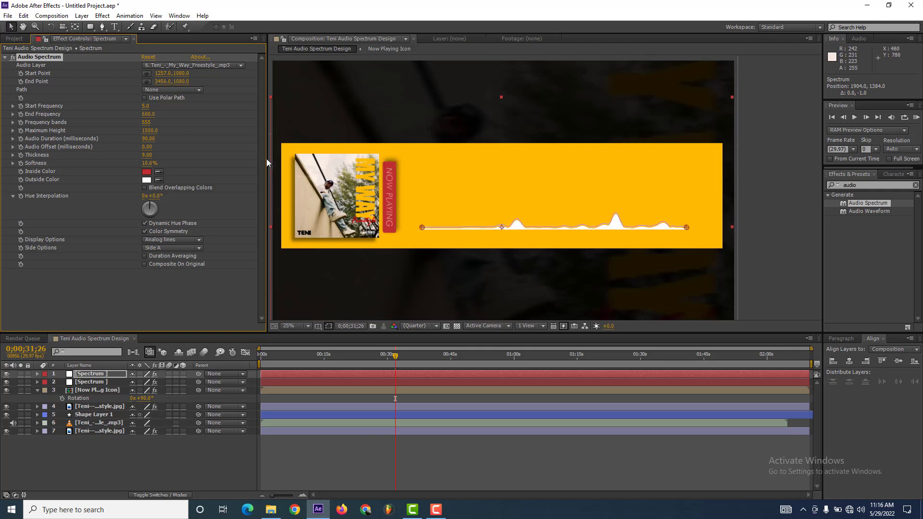
pyautogui.click(159, 180)
pyautogui.click(147, 171)
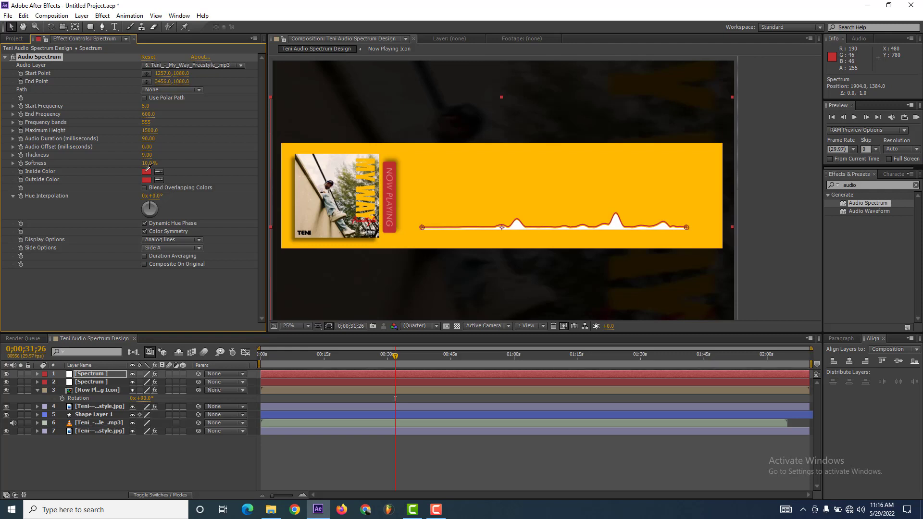
pyautogui.click(147, 172)
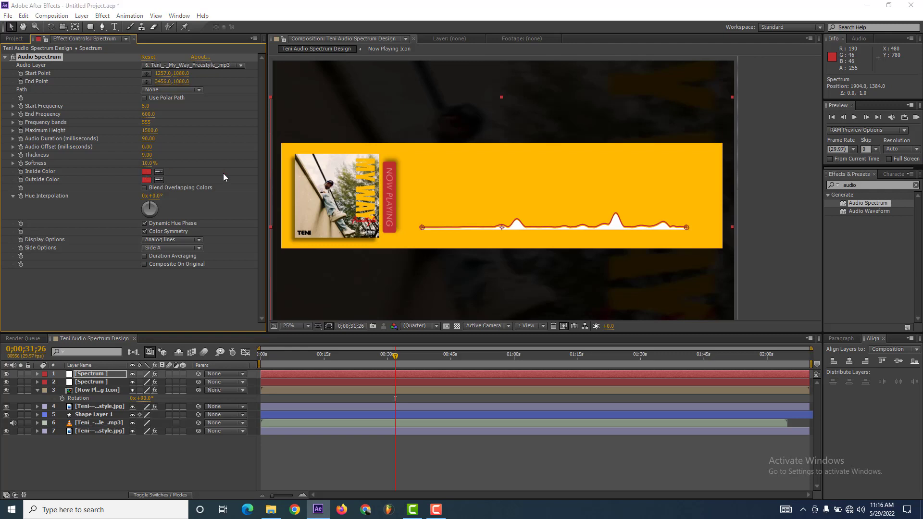
pyautogui.moveTo(455, 141); pyautogui.dragTo(466, 72)
pyautogui.click(661, 136)
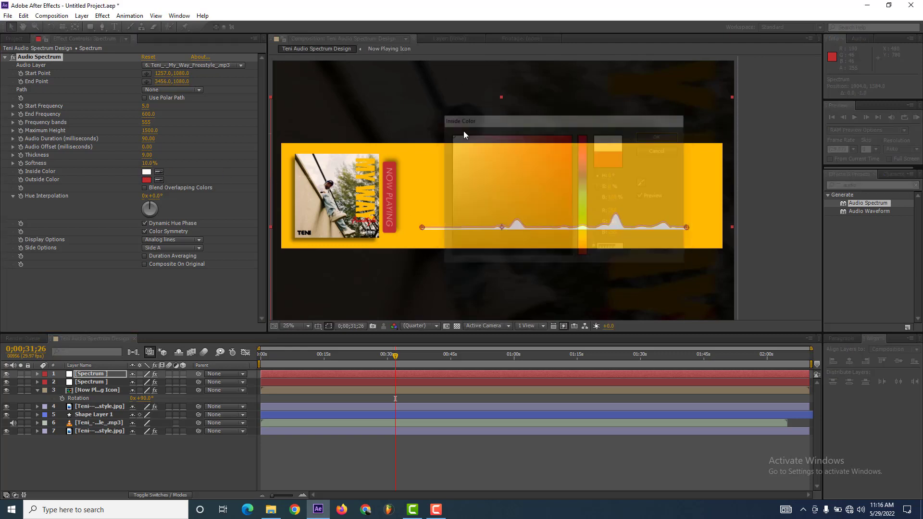
pyautogui.click(145, 450)
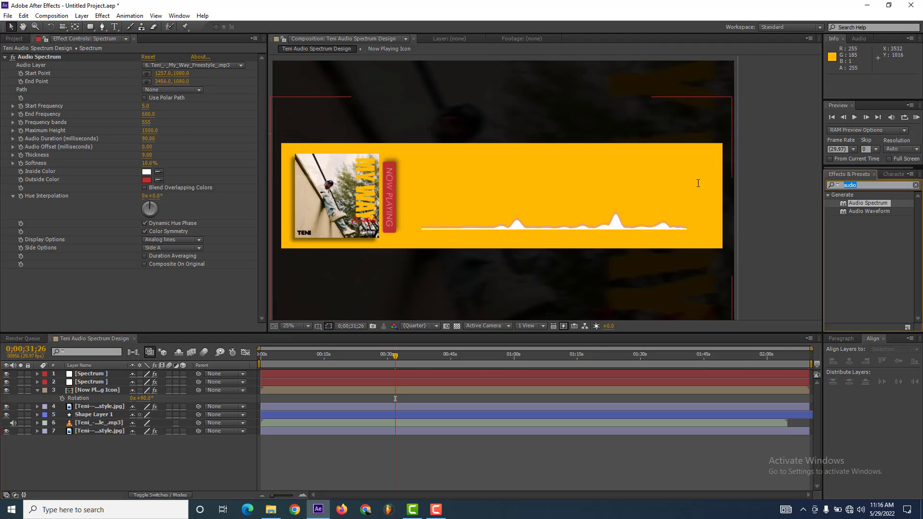
# Step: Search for 'glow' and apply Glow to the top Spectrum layer
pyautogui.write('gow')
pyautogui.press('BackSpace')
pyautogui.press('BackSpace')
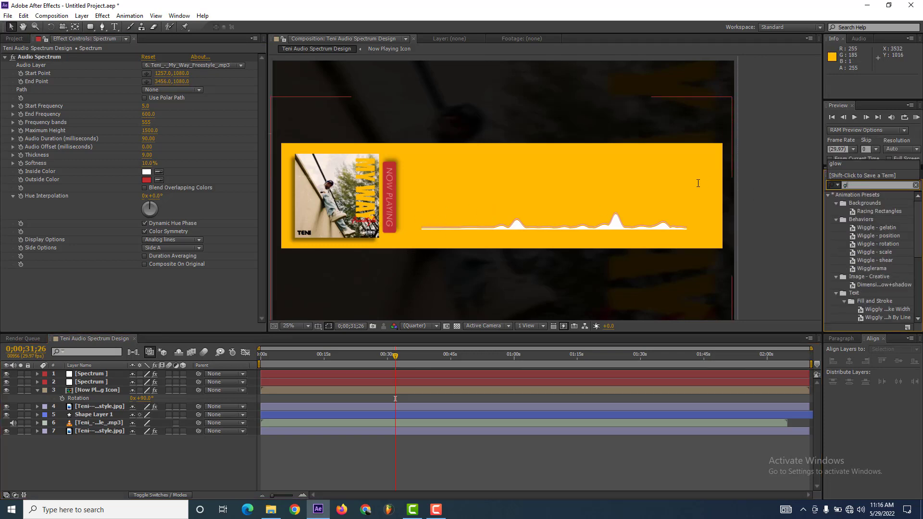
pyautogui.write('low')
pyautogui.moveTo(853, 232); pyautogui.dragTo(102, 372)
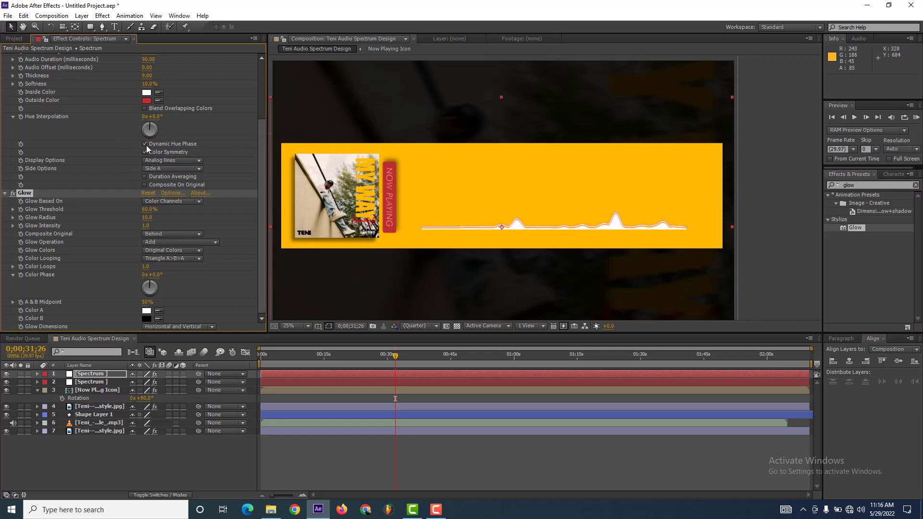
# Step: Make the spectrum's inside and outside colours both white
pyautogui.click(159, 92)
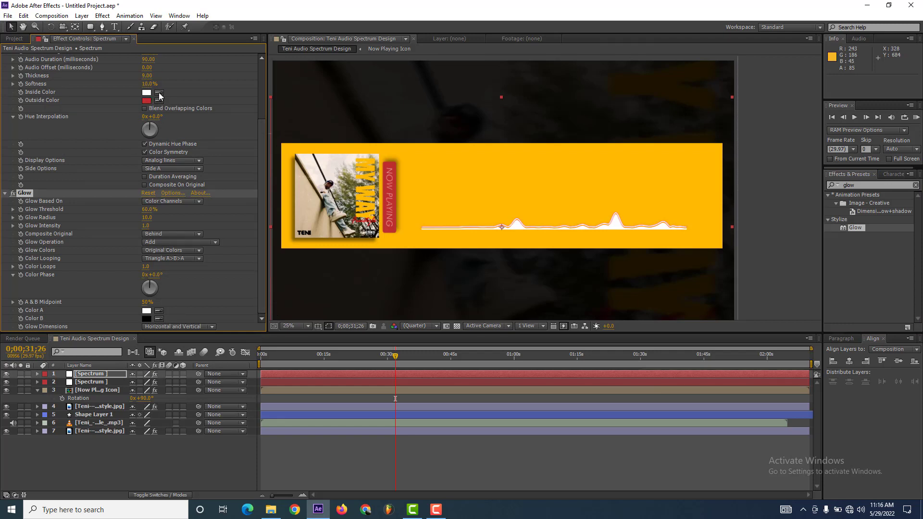
pyautogui.click(147, 100)
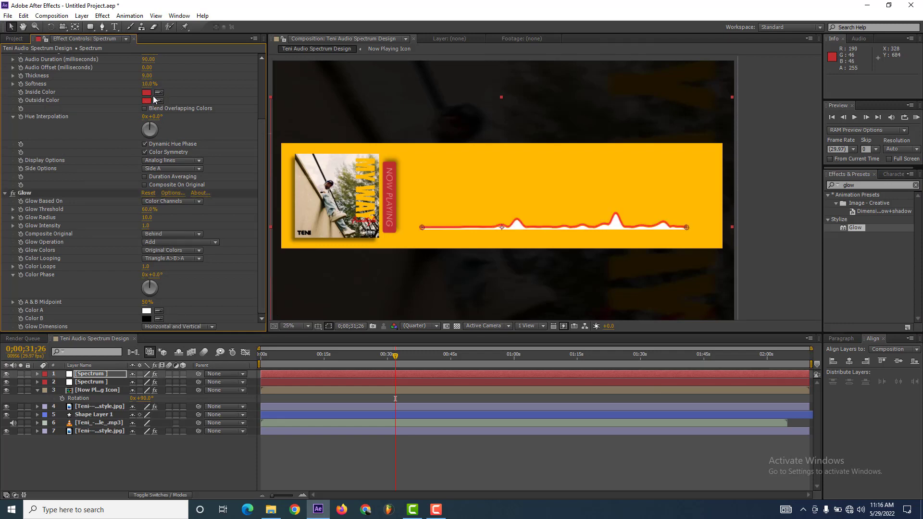
pyautogui.click(146, 100)
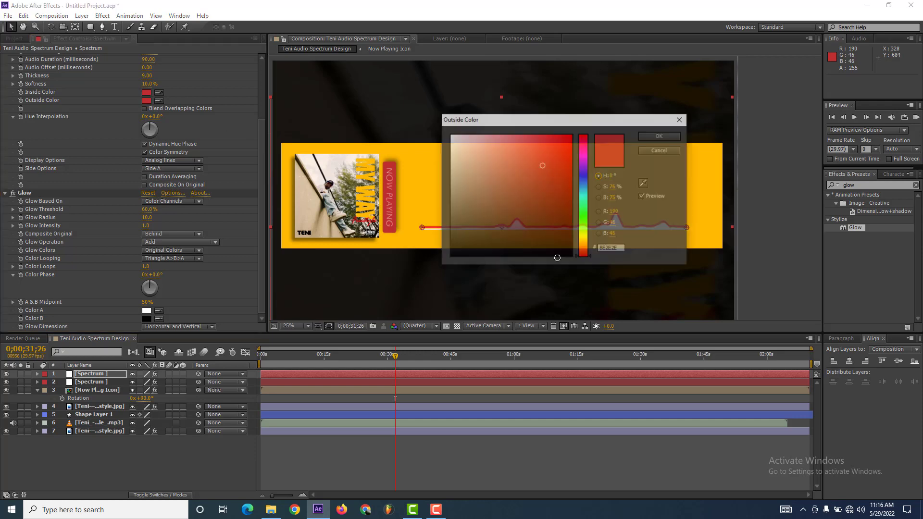
pyautogui.moveTo(542, 166); pyautogui.dragTo(428, 113)
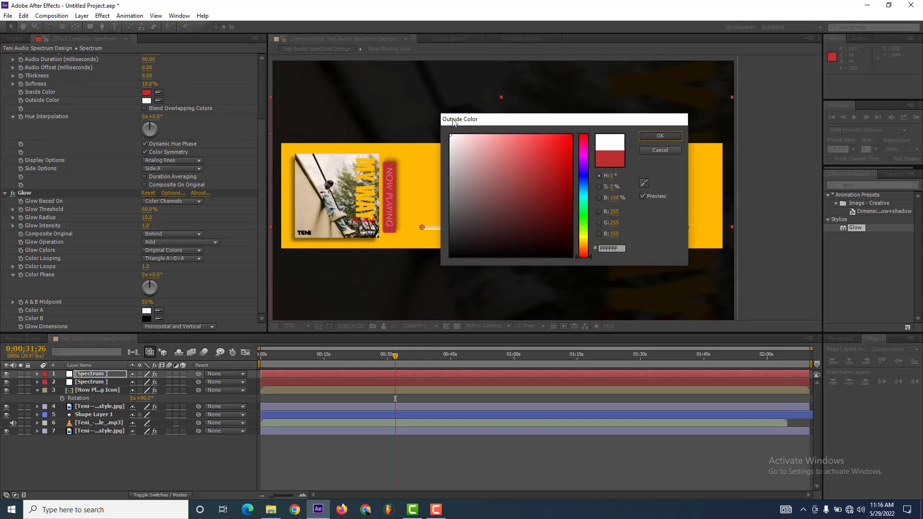
pyautogui.click(660, 135)
pyautogui.click(146, 92)
pyautogui.moveTo(472, 143); pyautogui.dragTo(440, 123)
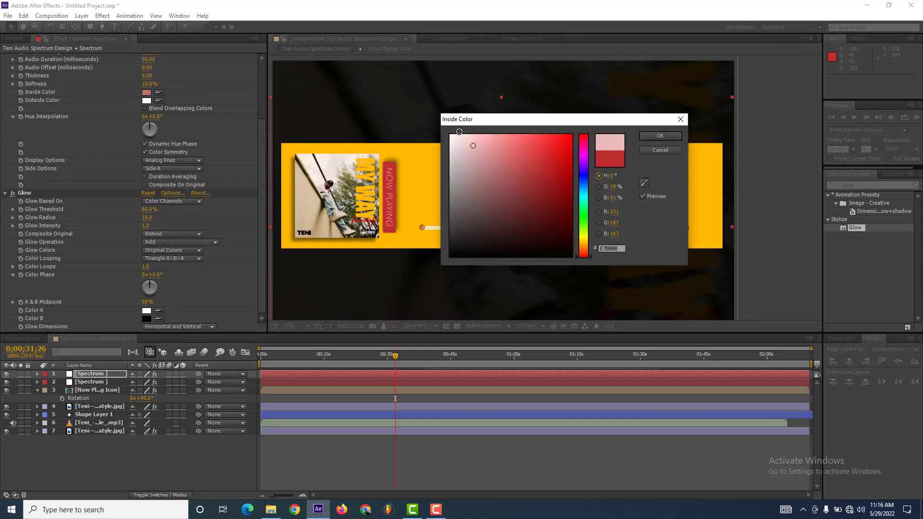
pyautogui.click(660, 136)
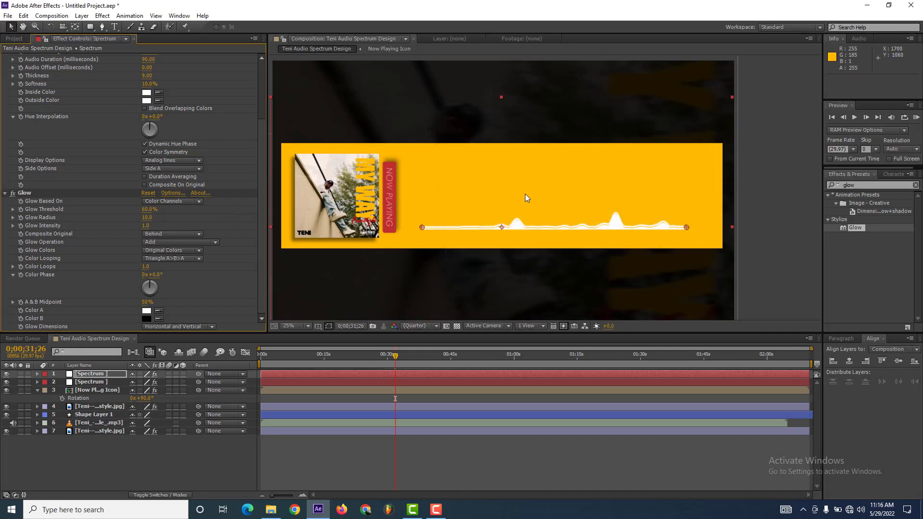
# Step: Reduce the spectrum line thickness to 5
pyautogui.click(148, 76)
pyautogui.write('5')
pyautogui.click(166, 79)
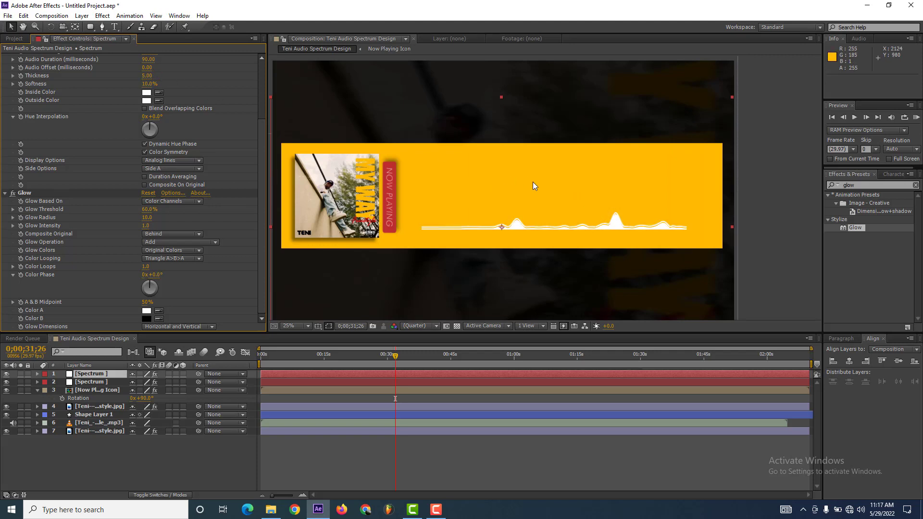
# Step: Set the glow radius to 50 and the glow threshold to 99%
pyautogui.scroll(5, 6, 206)
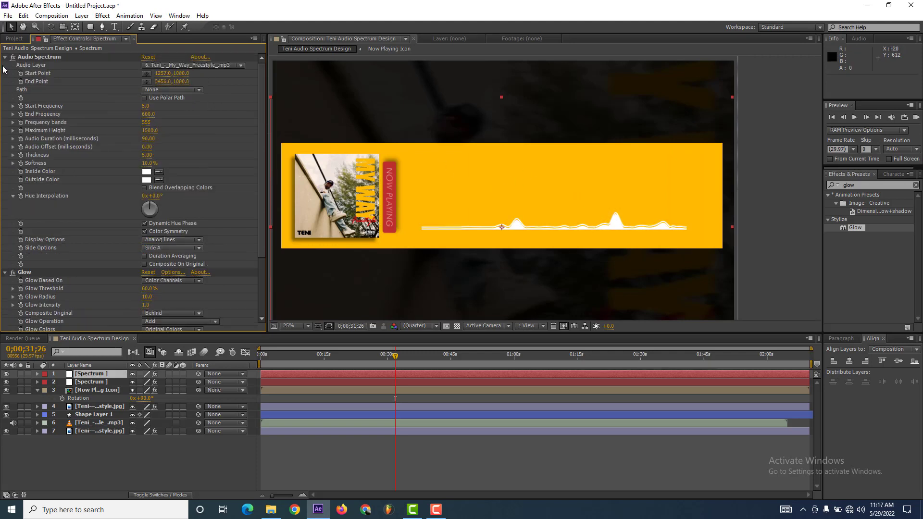
pyautogui.click(5, 57)
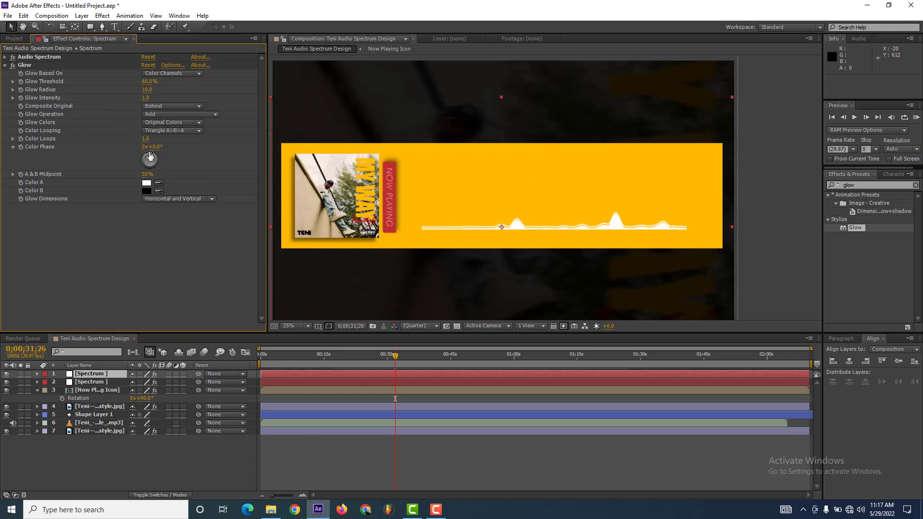
pyautogui.click(147, 90)
pyautogui.press('Return')
pyautogui.click(150, 82)
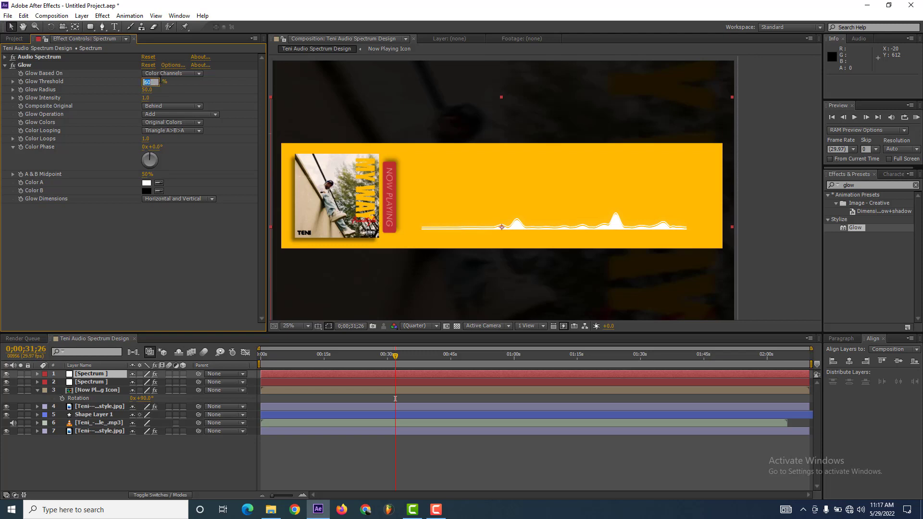
pyautogui.write('99')
pyautogui.press('Return')
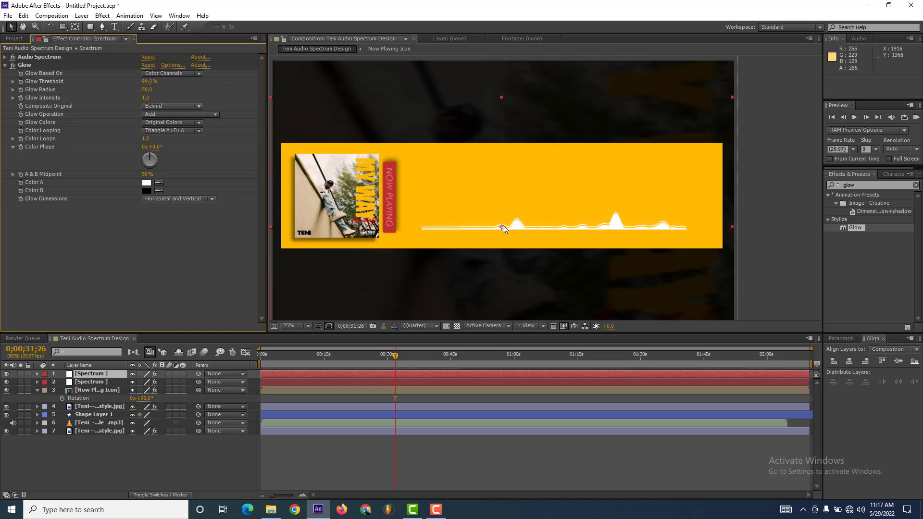
# Step: Hide the second spectrum layer
pyautogui.scroll(1, 503, 225)
pyautogui.scroll(1, 537, 223)
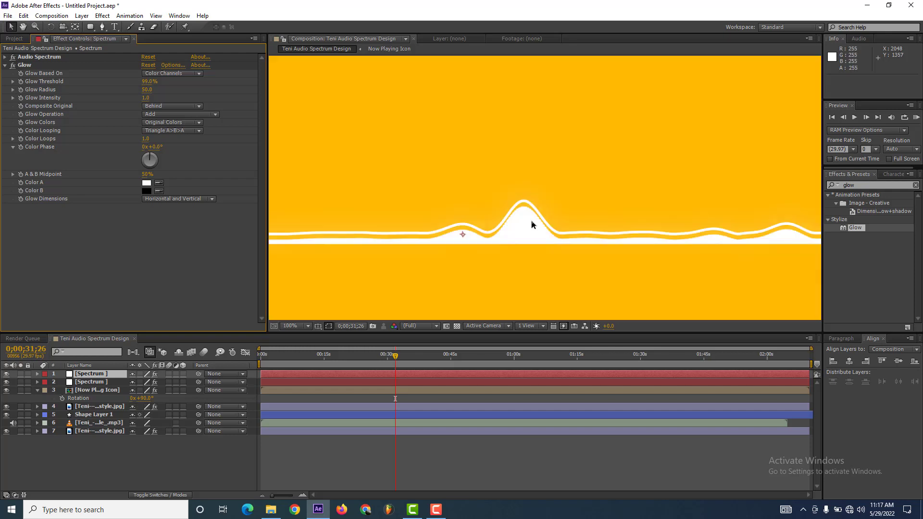
pyautogui.scroll(1, 535, 219)
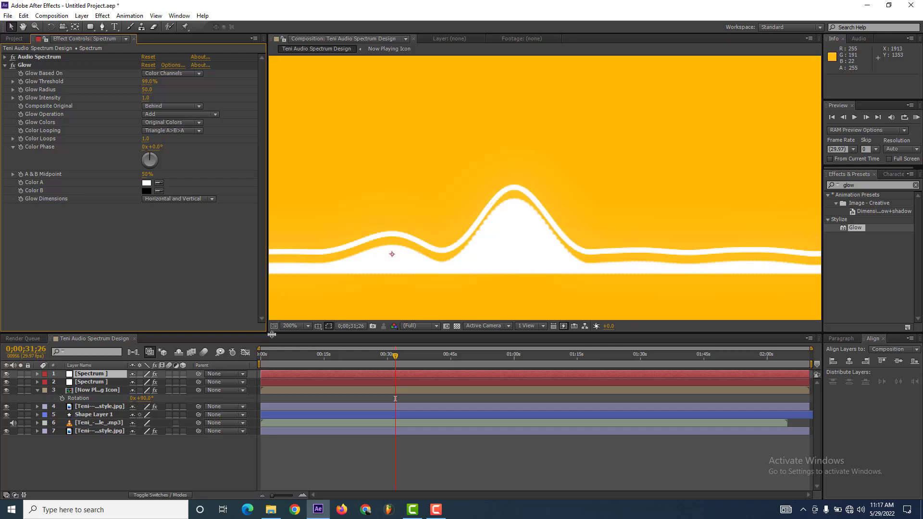
pyautogui.click(6, 382)
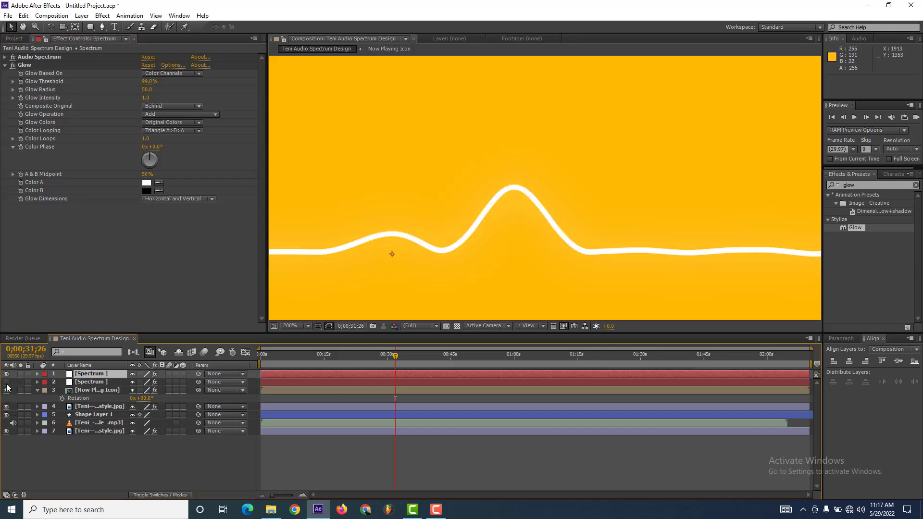
# Step: Keep the 99% threshold and scrub the glow radius up to 180, then back down
pyautogui.click(148, 82)
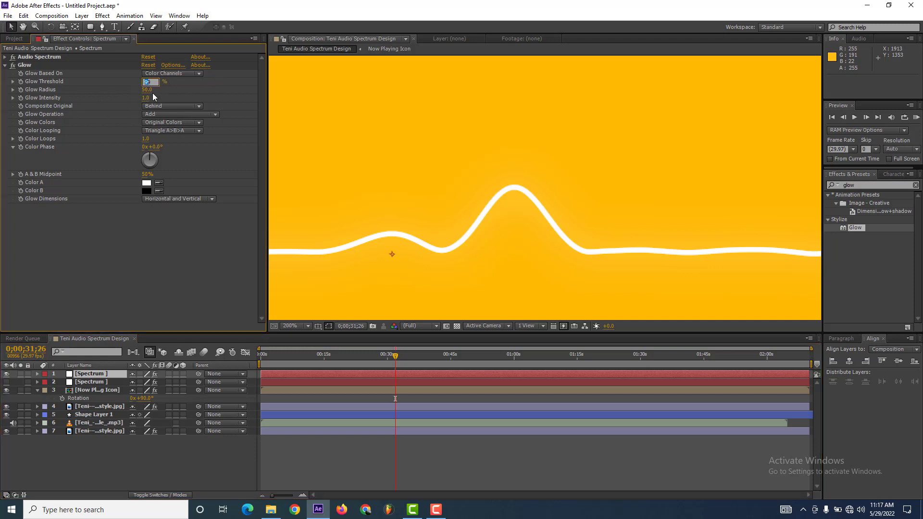
pyautogui.press('Tab')
pyautogui.moveTo(148, 90); pyautogui.dragTo(211, 91)
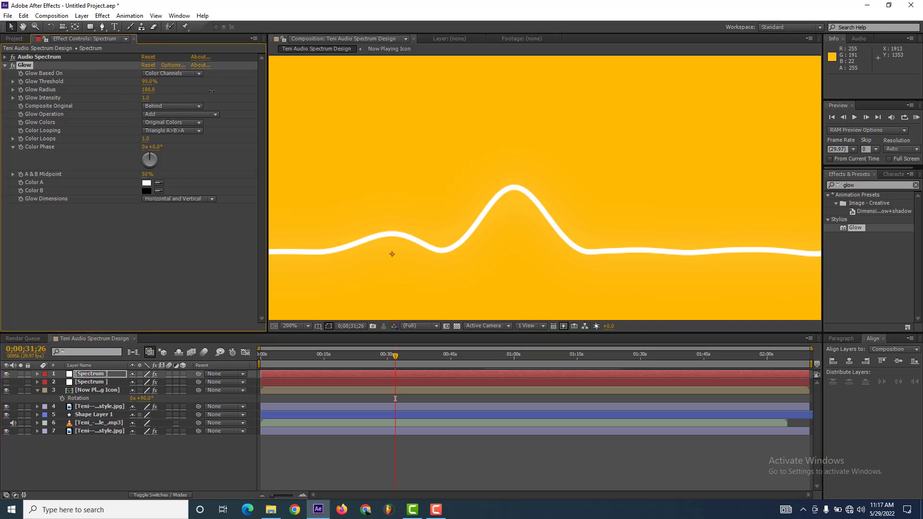
pyautogui.moveTo(148, 89); pyautogui.dragTo(168, 91)
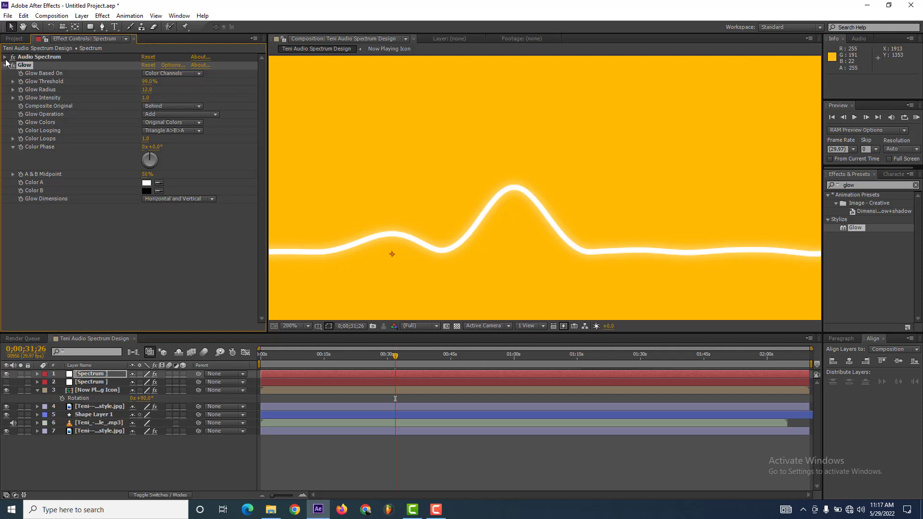
# Step: Make the inside colour red and sample the NOW PLAYING tab's red for the outside
pyautogui.scroll(5, 178, 150)
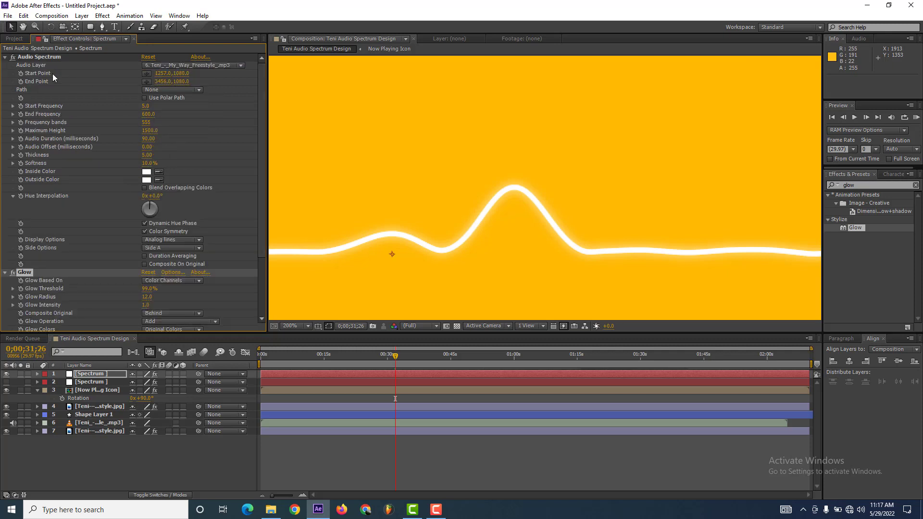
pyautogui.click(144, 173)
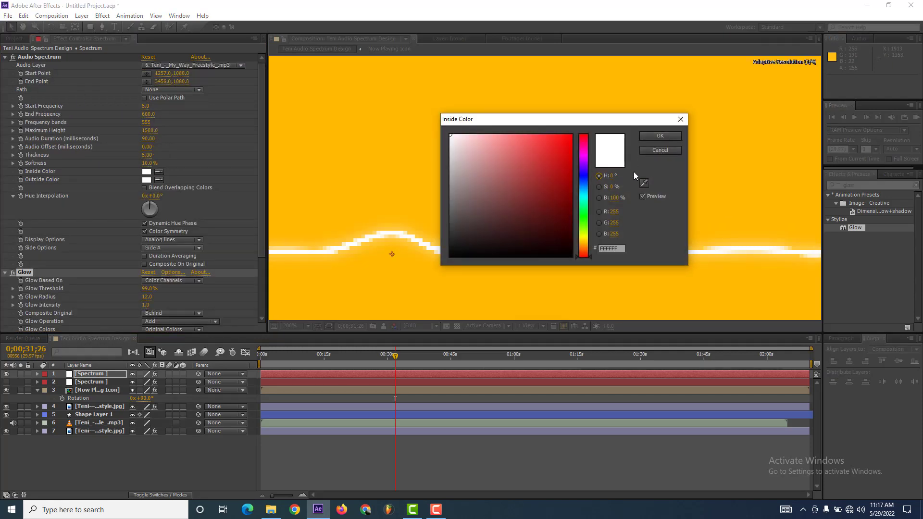
pyautogui.click(546, 148)
pyautogui.click(666, 135)
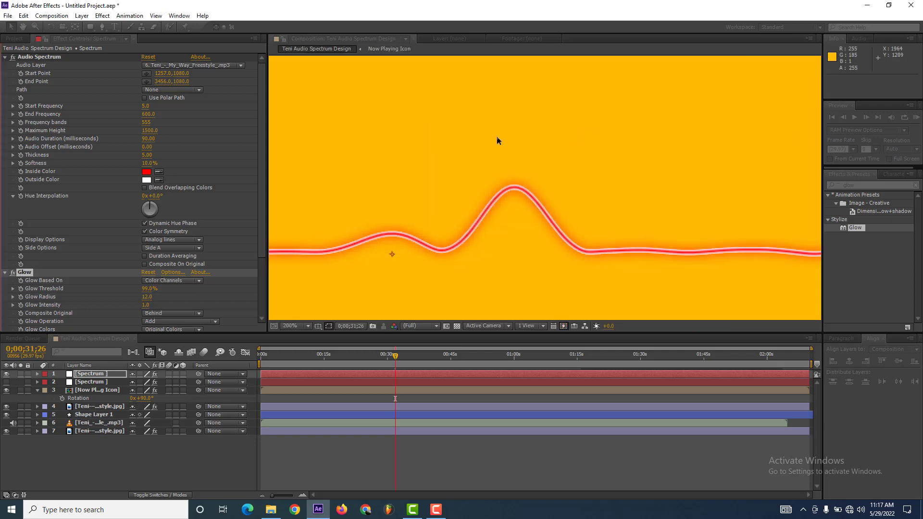
pyautogui.scroll(-3, 488, 138)
pyautogui.scroll(-2, 431, 153)
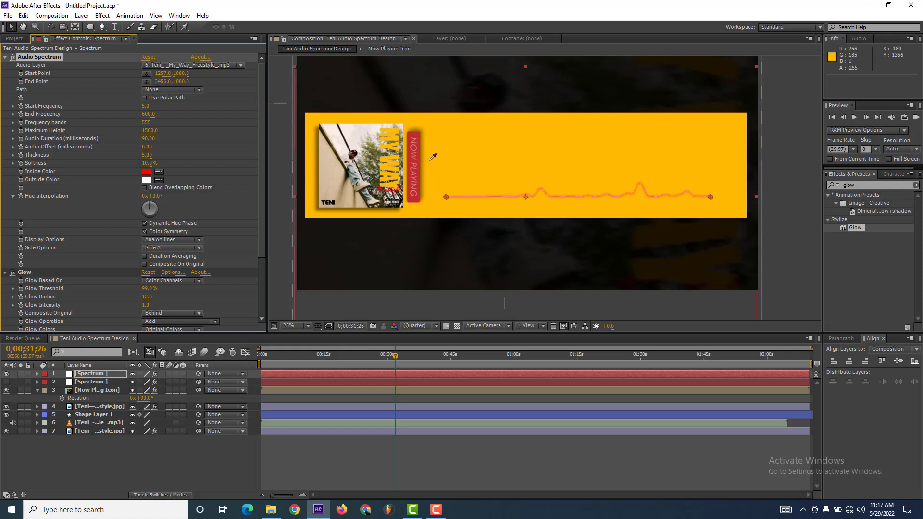
pyautogui.click(422, 147)
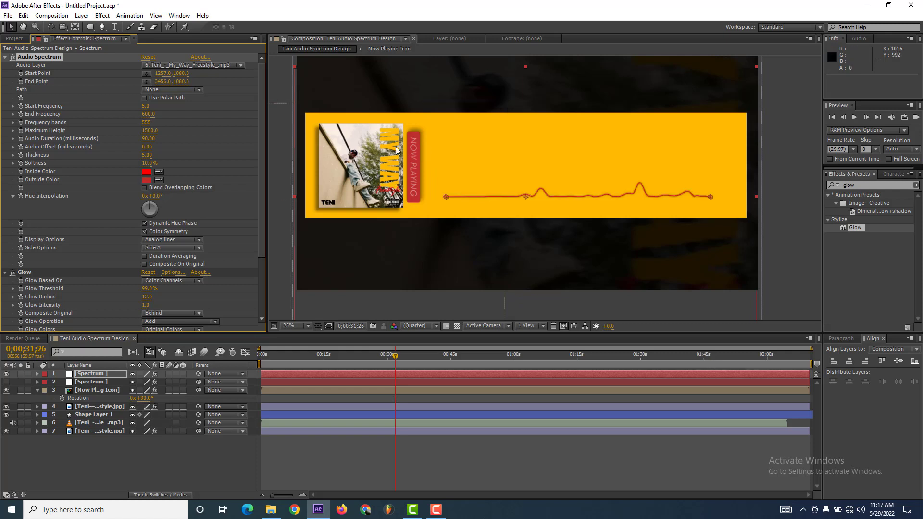
# Step: Show the white spectrum copy again and draw the top spectrum as Analog dots
pyautogui.click(6, 382)
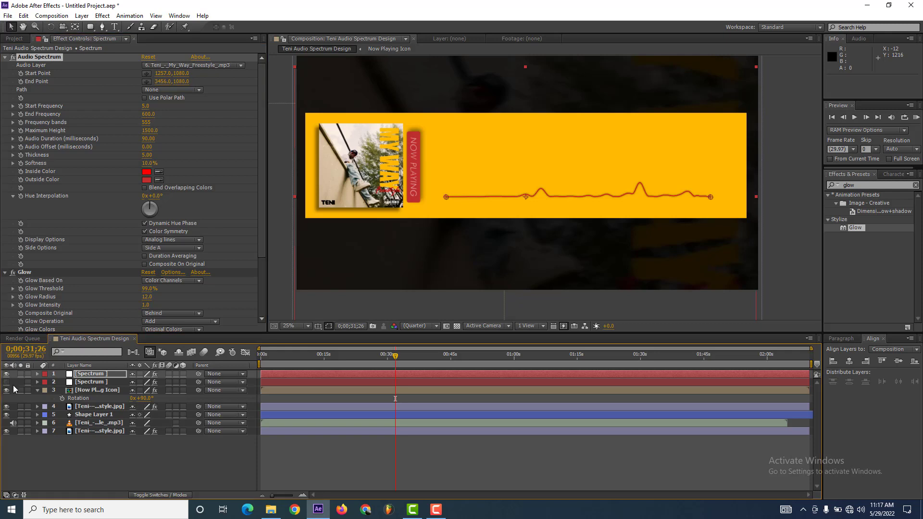
pyautogui.click(7, 382)
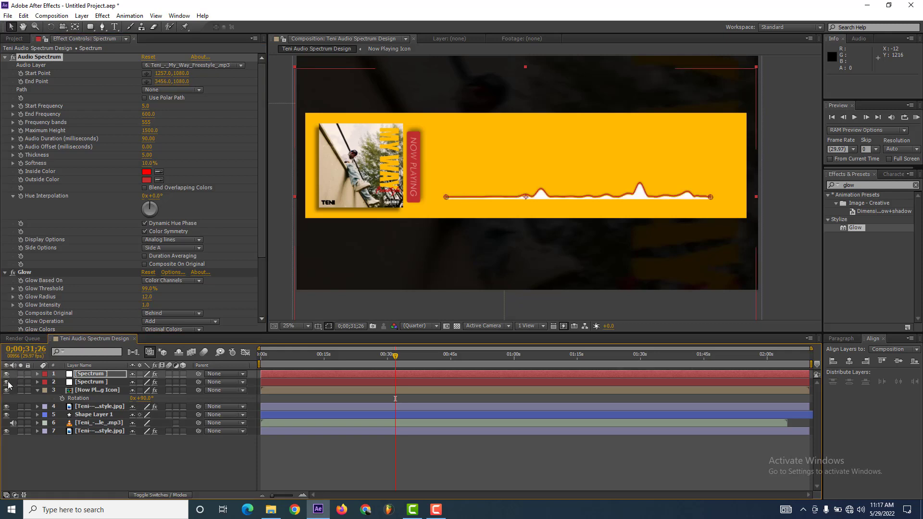
pyautogui.click(121, 474)
pyautogui.click(108, 374)
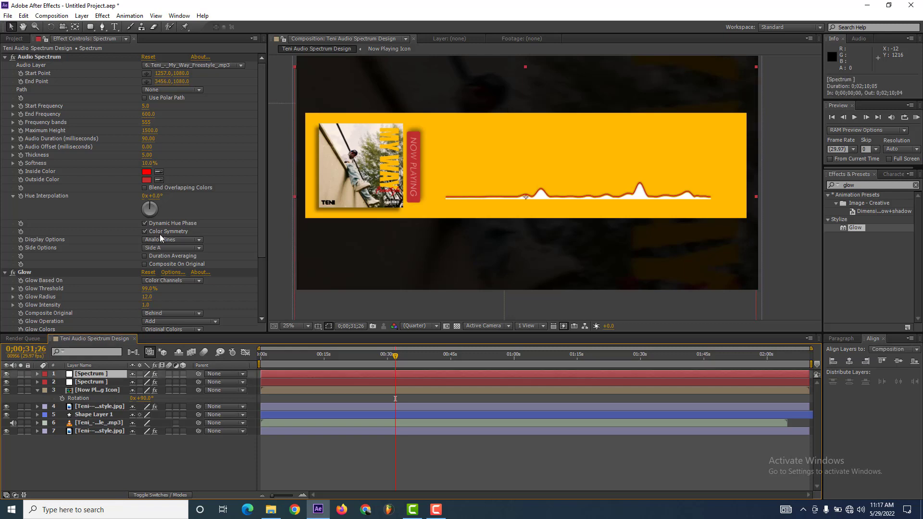
pyautogui.click(171, 239)
pyautogui.click(164, 273)
pyautogui.click(164, 274)
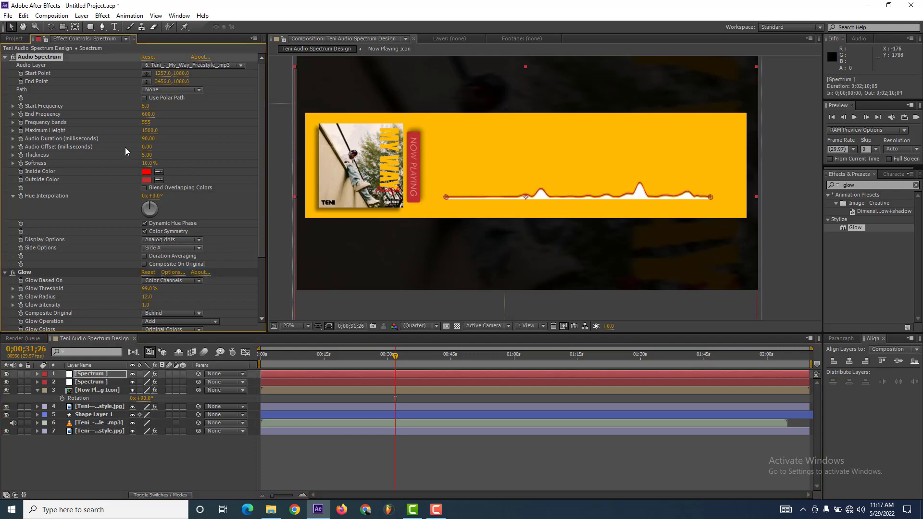
# Step: Cut the top spectrum's frequency bands to 222
pyautogui.moveTo(153, 122); pyautogui.dragTo(148, 125)
pyautogui.click(147, 122)
pyautogui.write('22')
pyautogui.press('Return')
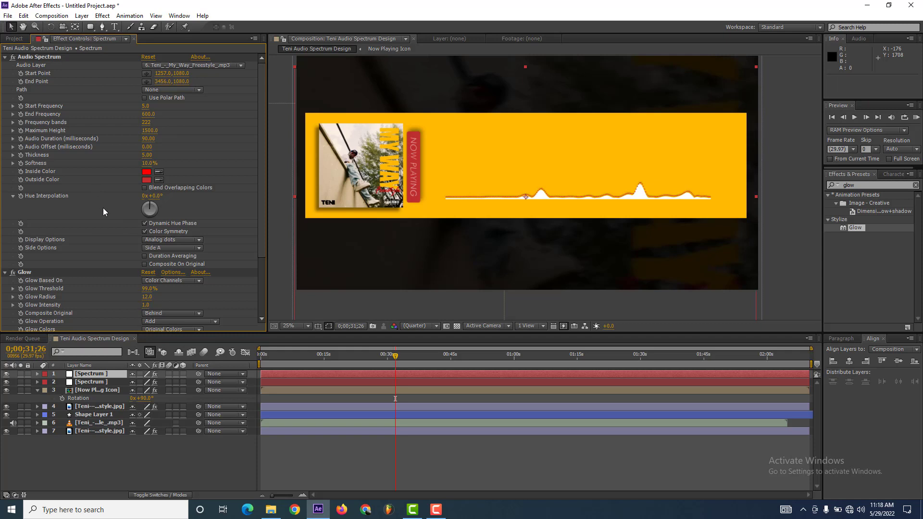
pyautogui.click(6, 57)
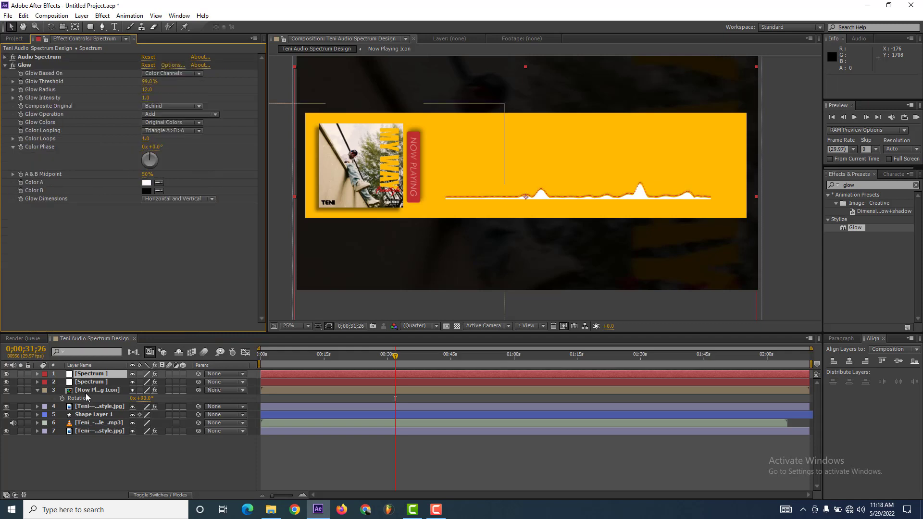
# Step: Nudge the top Spectrum layer down and back up by a pixel
pyautogui.click(91, 381)
pyautogui.click(91, 374)
pyautogui.press('Down')
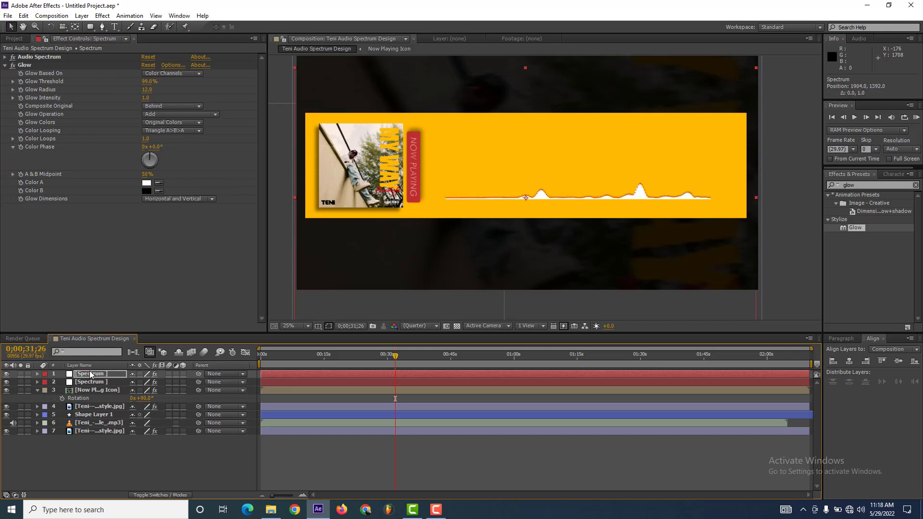
pyautogui.press('Down')
pyautogui.press('Down')
pyautogui.press('Down')
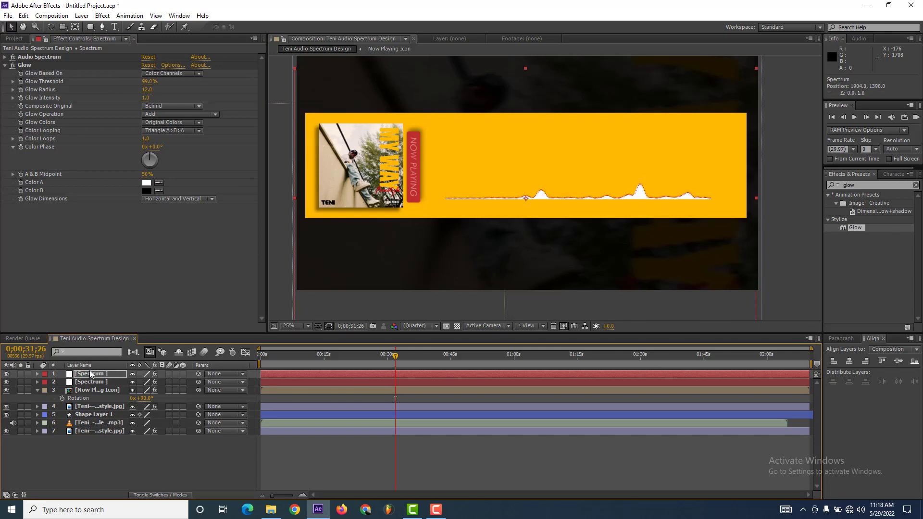
pyautogui.press('Up')
pyautogui.press('Up')
pyautogui.press('Up')
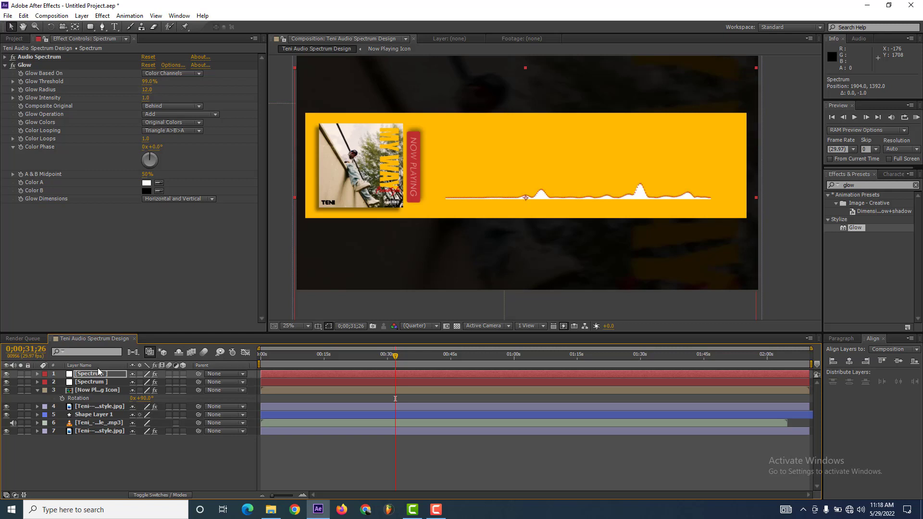
# Step: Delete the top Spectrum layer, keeping the remaining white spectrum selected
pyautogui.click(103, 392)
pyautogui.click(91, 376)
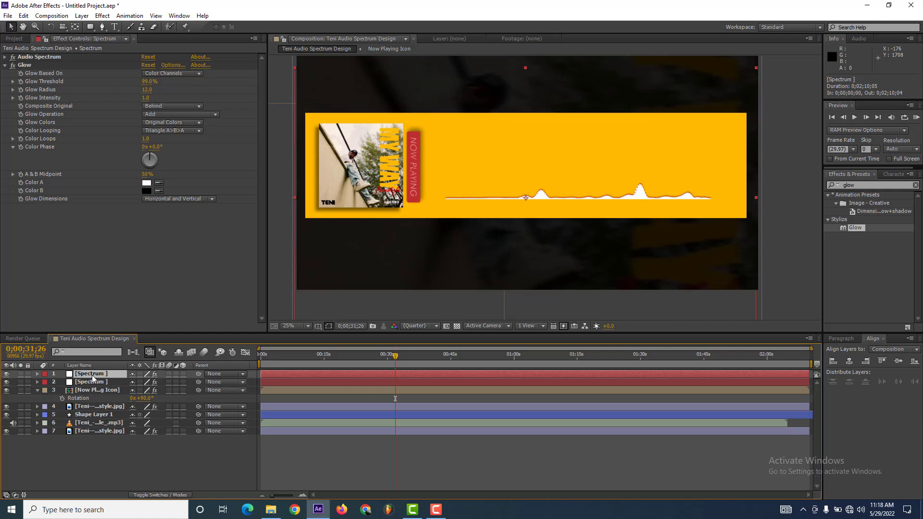
pyautogui.press('Delete')
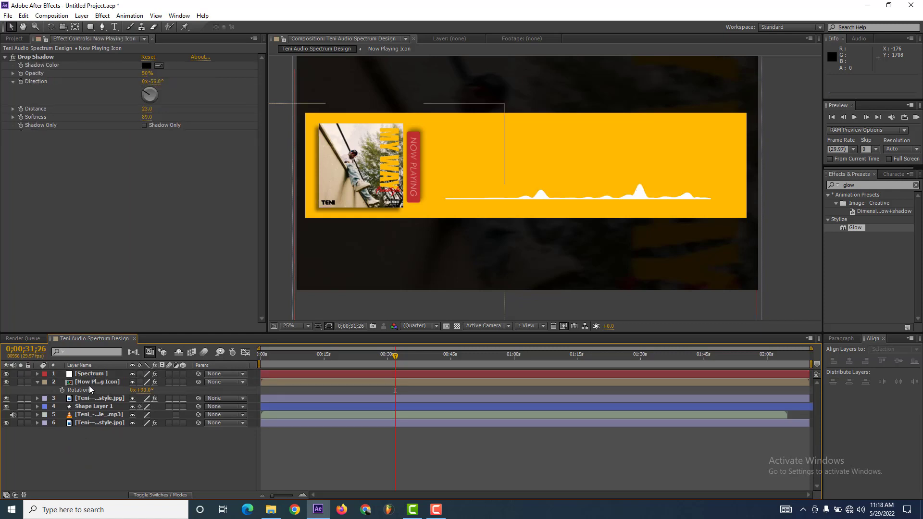
pyautogui.click(94, 375)
# Step: Set maximum height 2000, thickness 15, and move the start point X to about 1412
pyautogui.click(149, 131)
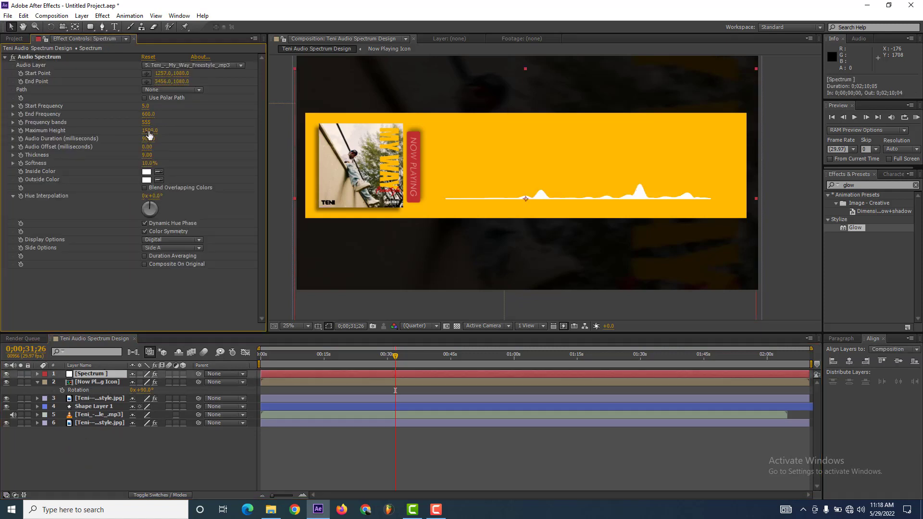
pyautogui.press('Return')
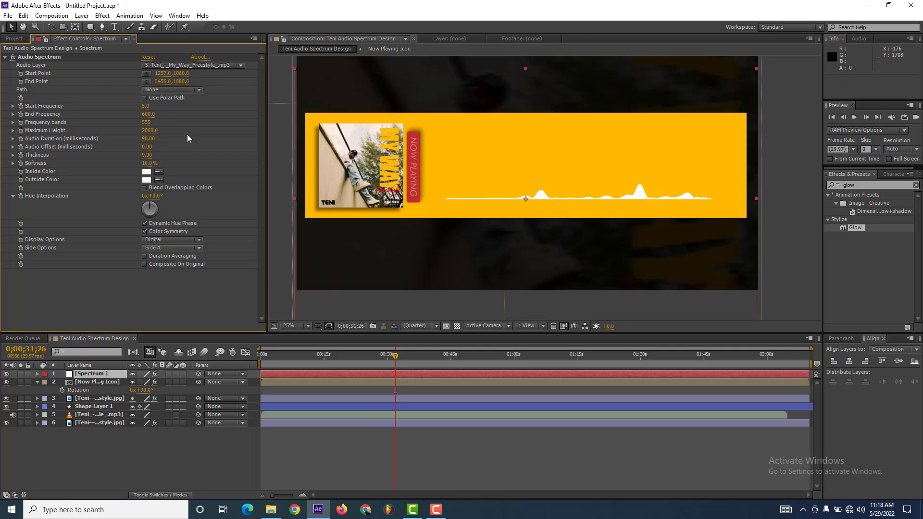
pyautogui.click(148, 155)
pyautogui.write('15')
pyautogui.press('Return')
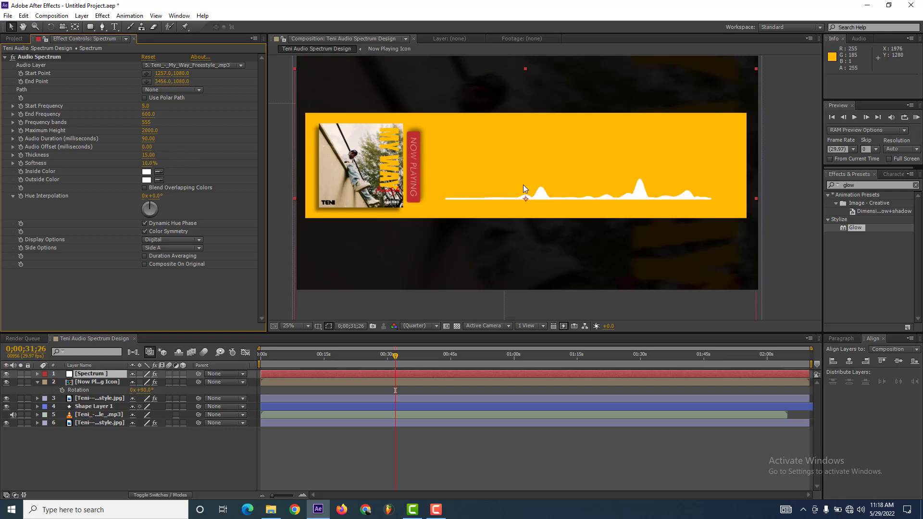
pyautogui.moveTo(162, 73); pyautogui.dragTo(236, 74)
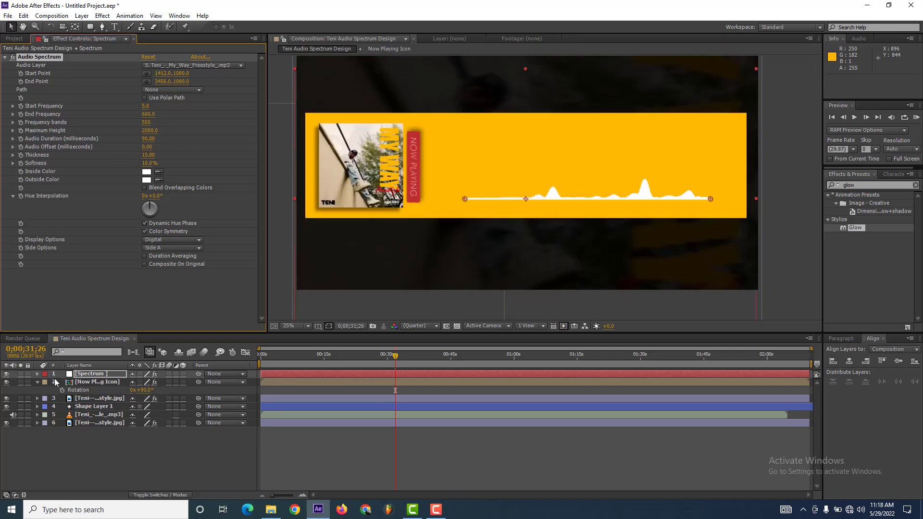
# Step: Deselect everything, fit the composition in the viewer, then zoom out to 12.5%
pyautogui.click(14, 39)
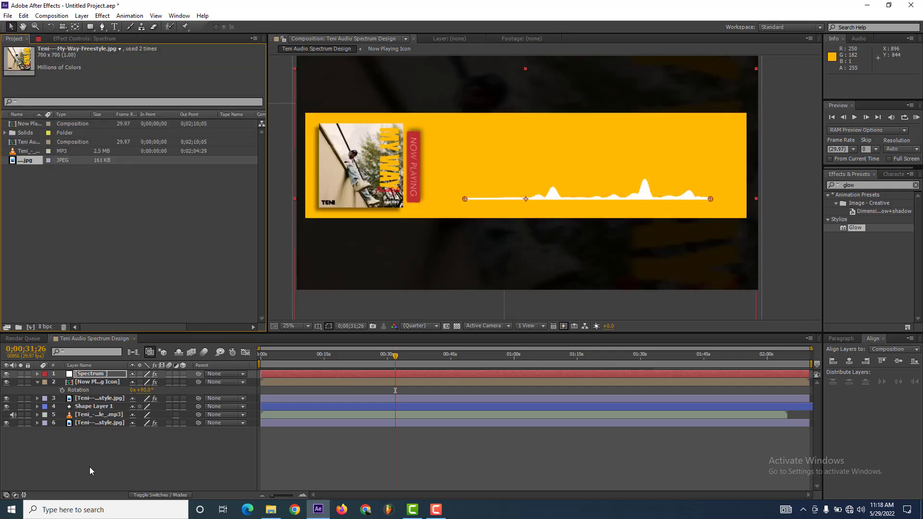
pyautogui.click(84, 444)
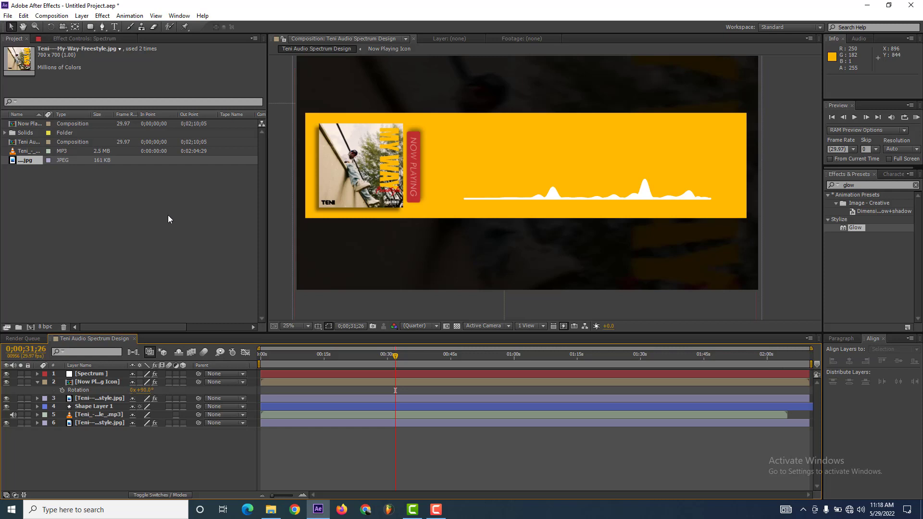
pyautogui.click(294, 326)
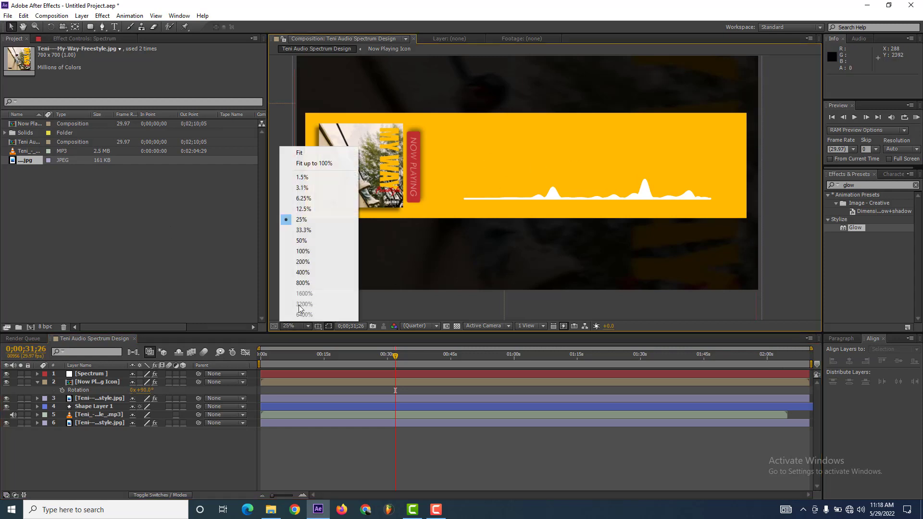
pyautogui.click(299, 153)
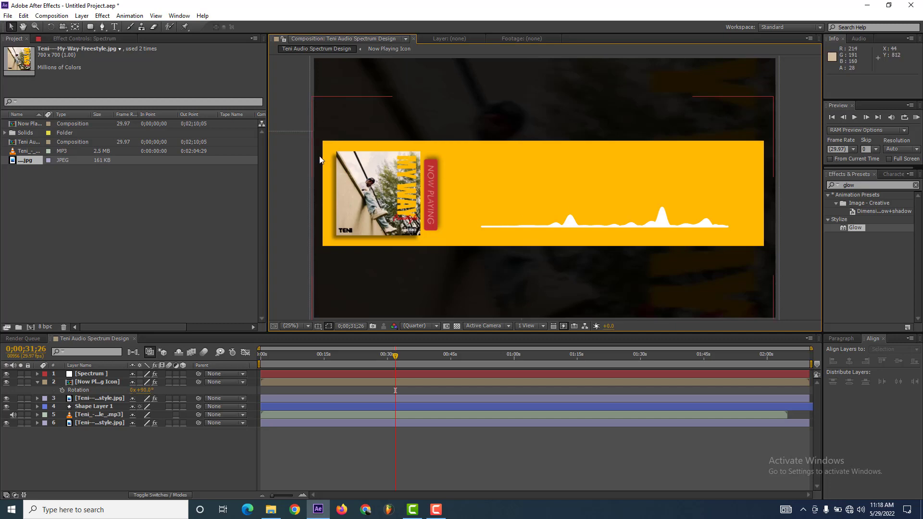
pyautogui.press(',')
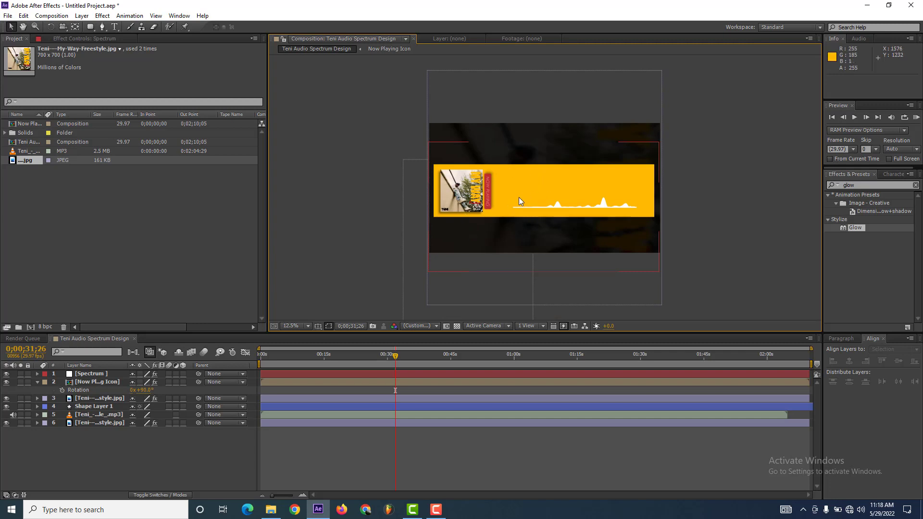
# Step: Choose the Horizontal Type tool and zoom the viewer back to 25%
pyautogui.click(114, 27)
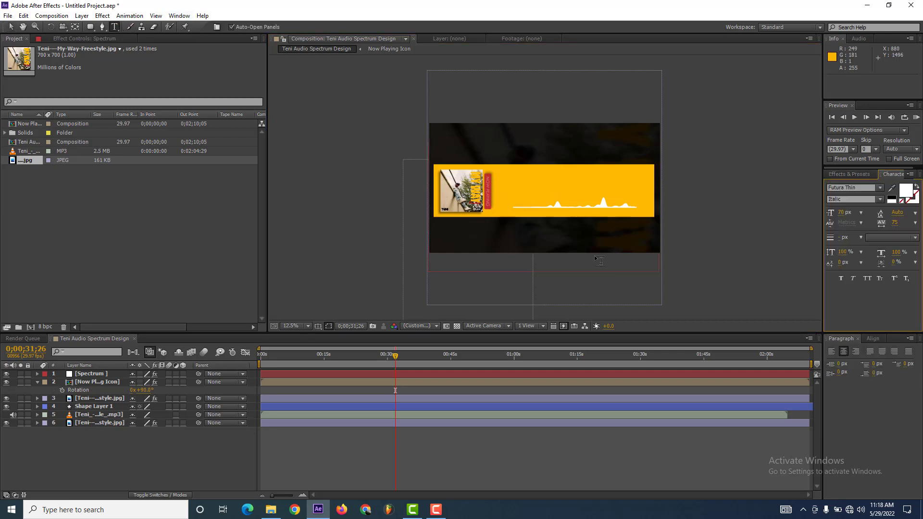
pyautogui.press('.')
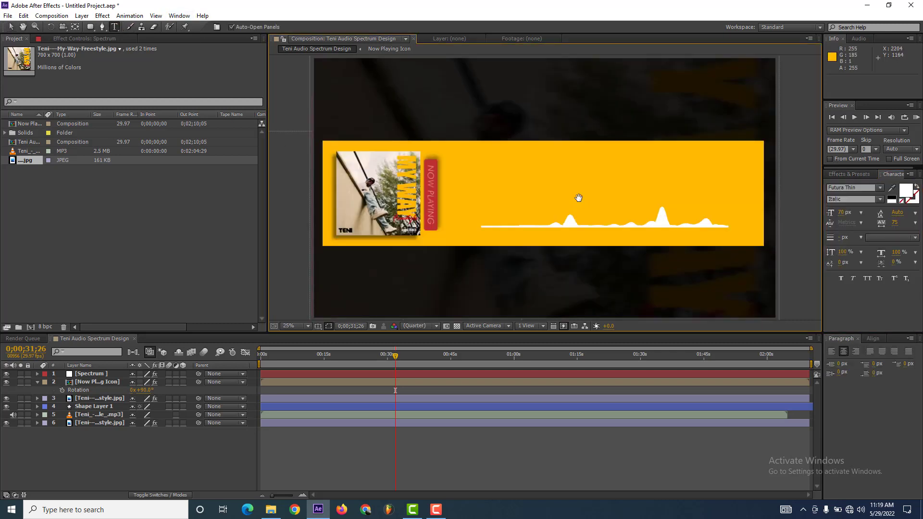
pyautogui.scroll(1, 575, 222)
pyautogui.scroll(-1, 584, 230)
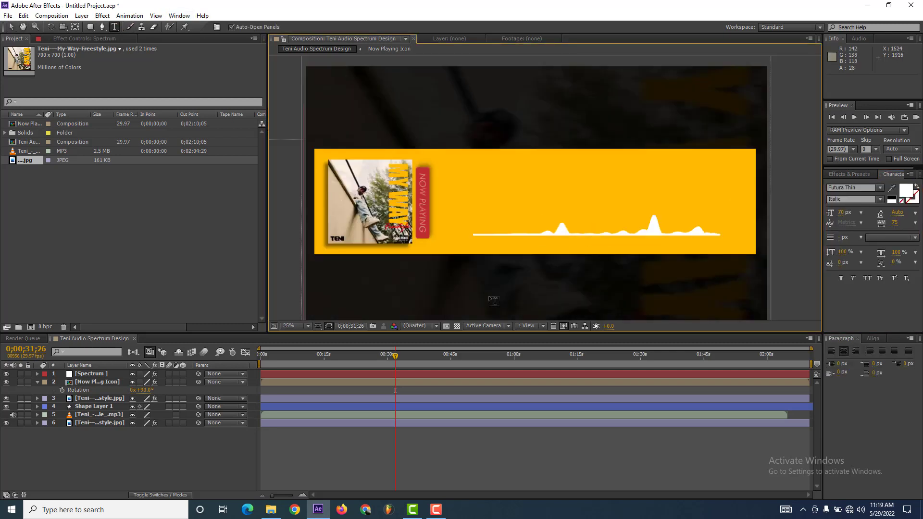
# Step: Type 'TENI' below the spectrum line and move the text into place
pyautogui.click(514, 242)
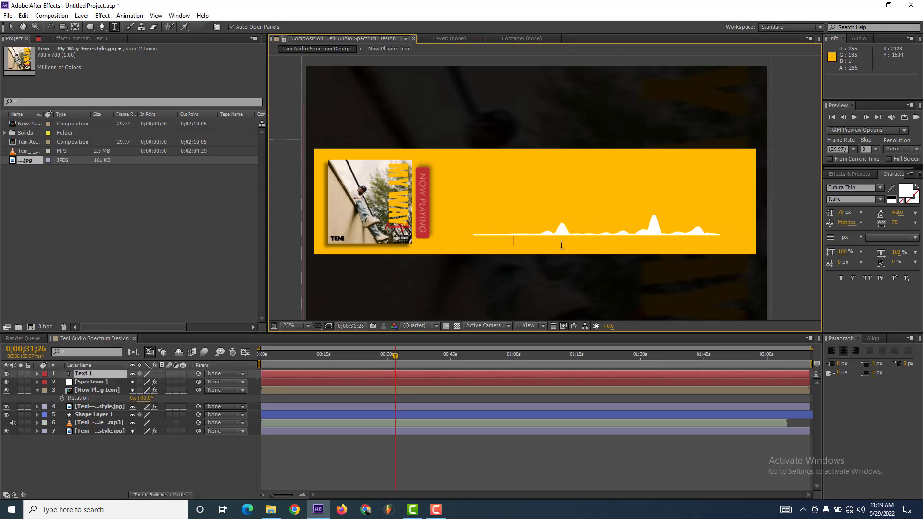
pyautogui.write('TENI')
pyautogui.hotkey('ctrl', 'a')
pyautogui.click(844, 213)
pyautogui.write('111')
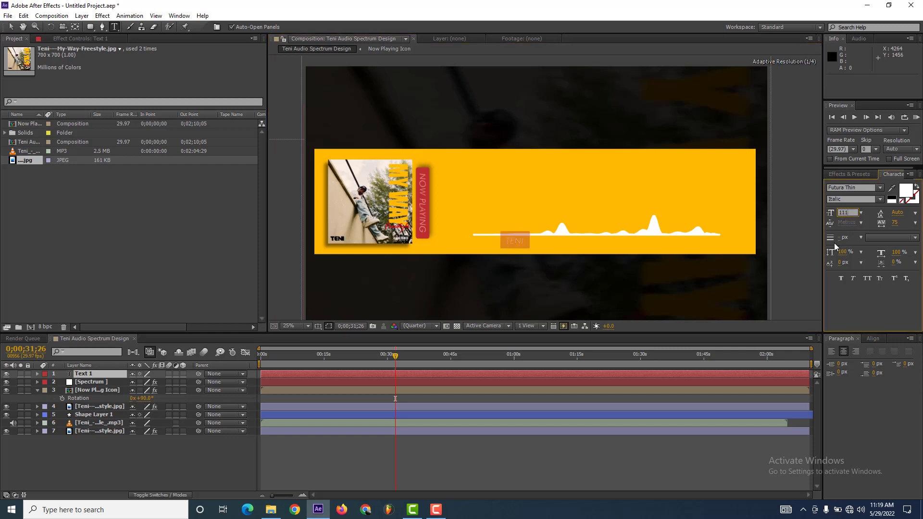
pyautogui.moveTo(577, 272)
pyautogui.mouseDown()
pyautogui.moveTo(671, 289)
pyautogui.moveTo(655, 280)
pyautogui.mouseUp()
# Step: Set the TENI text's font size to 70 px
pyautogui.click(873, 339)
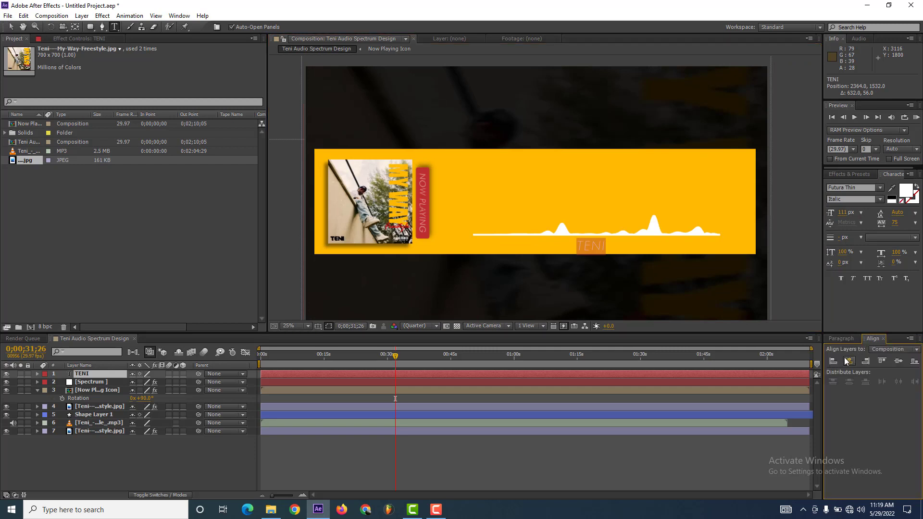
pyautogui.press('capslock')
pyautogui.press('capslock')
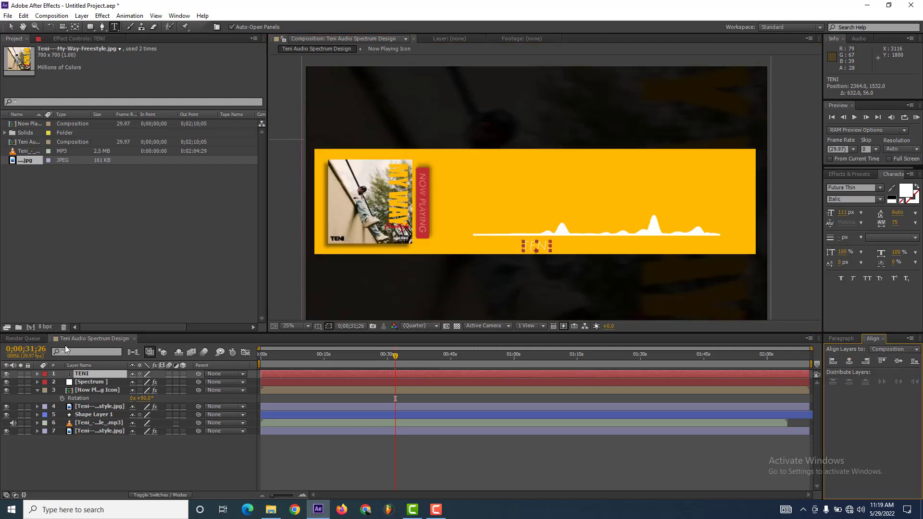
pyautogui.click(111, 469)
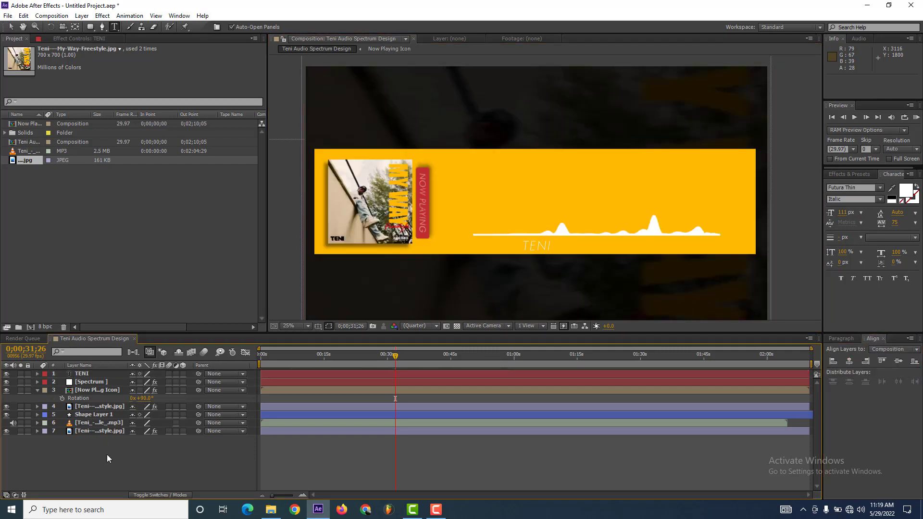
pyautogui.click(109, 367)
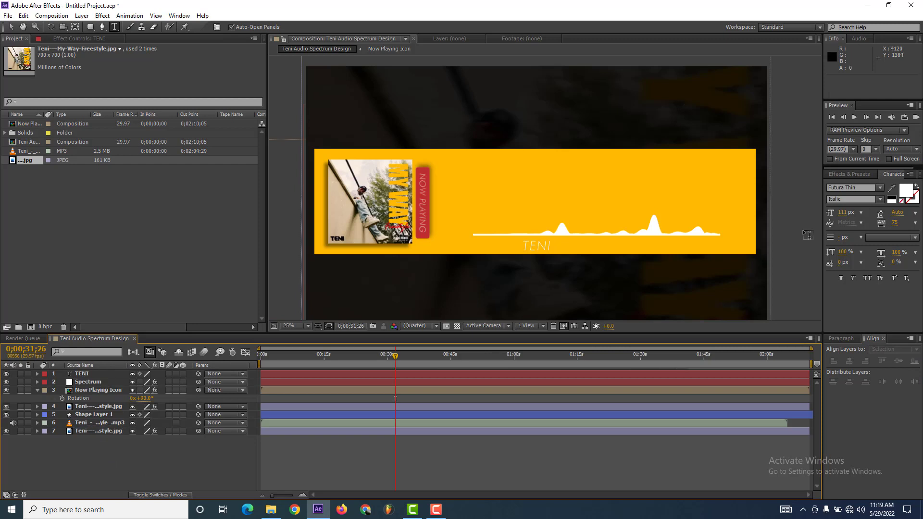
pyautogui.click(561, 247)
pyautogui.click(842, 212)
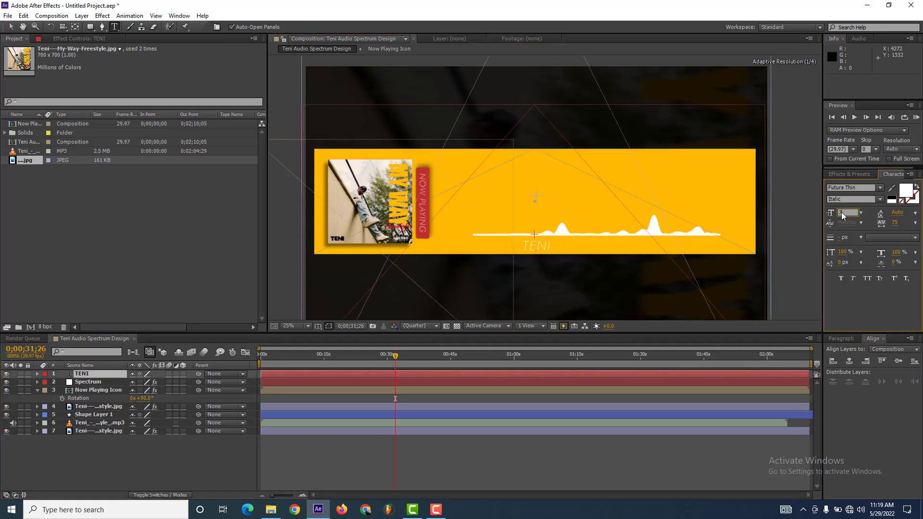
pyautogui.write('0')
pyautogui.press('Return')
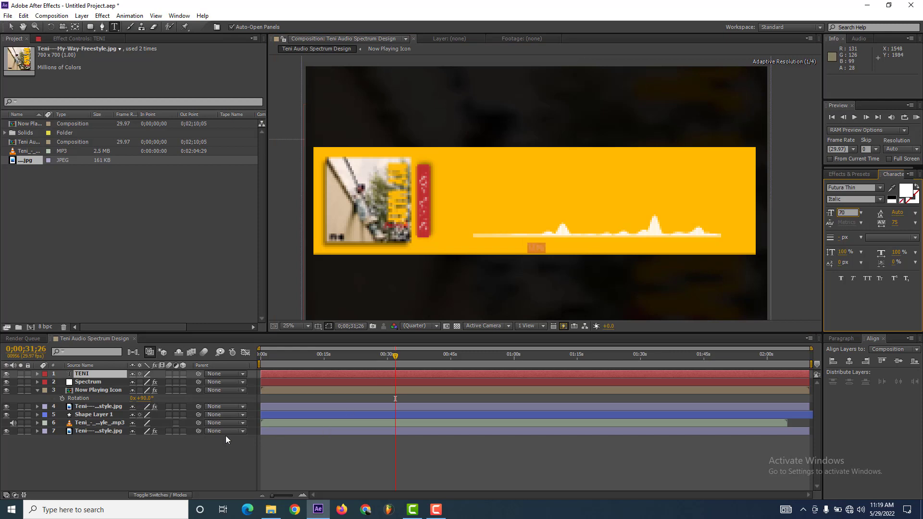
# Step: Align the horizontal centres of the TENI and Spectrum layers
pyautogui.click(226, 435)
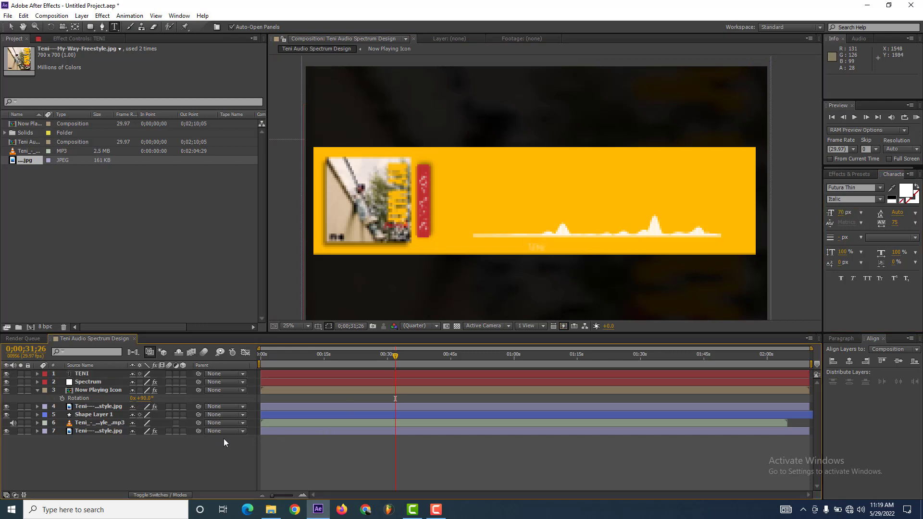
pyautogui.click(83, 376)
pyautogui.keyDown('shift'); pyautogui.click(87, 382); pyautogui.keyUp('shift')
pyautogui.click(849, 361)
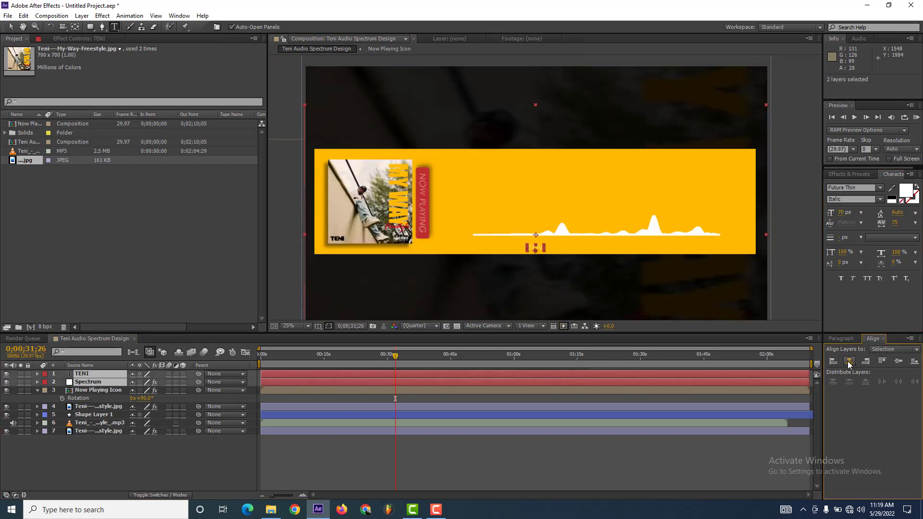
pyautogui.click(848, 362)
pyautogui.click(194, 439)
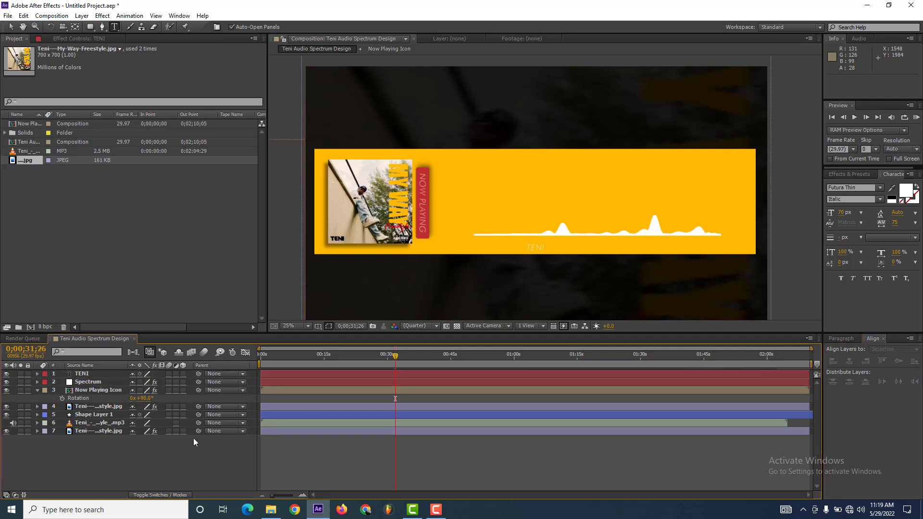
pyautogui.click(88, 374)
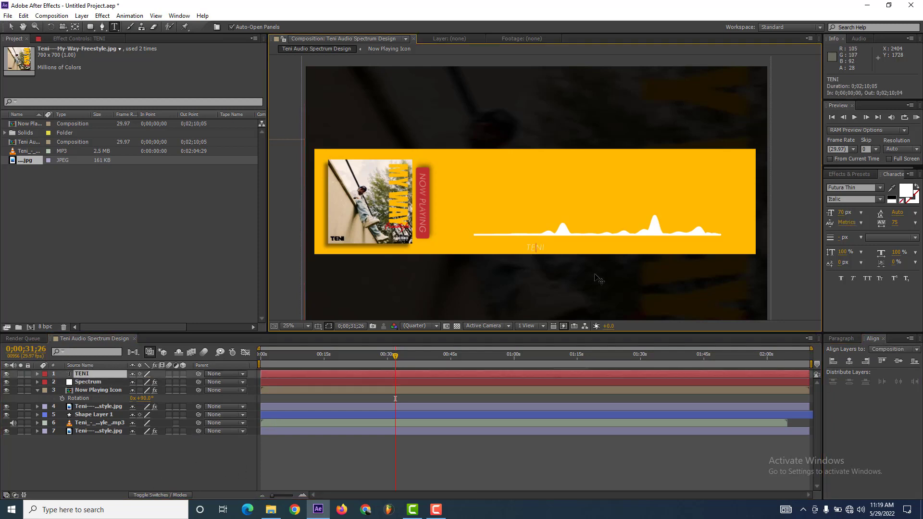
# Step: Move the TENI text from under the waveform into the yellow banner's lower-right corner
pyautogui.moveTo(537, 250); pyautogui.dragTo(634, 240)
pyautogui.moveTo(720, 270); pyautogui.dragTo(803, 276)
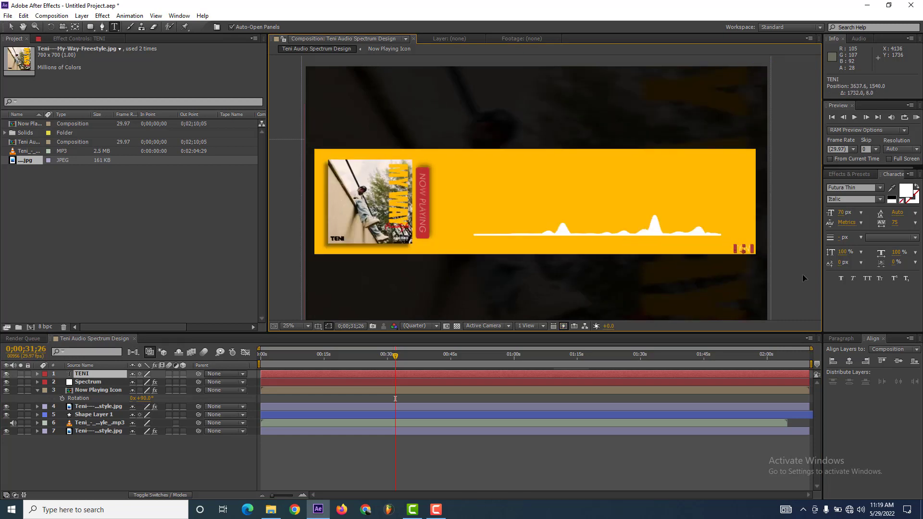
pyautogui.scroll(2, 784, 263)
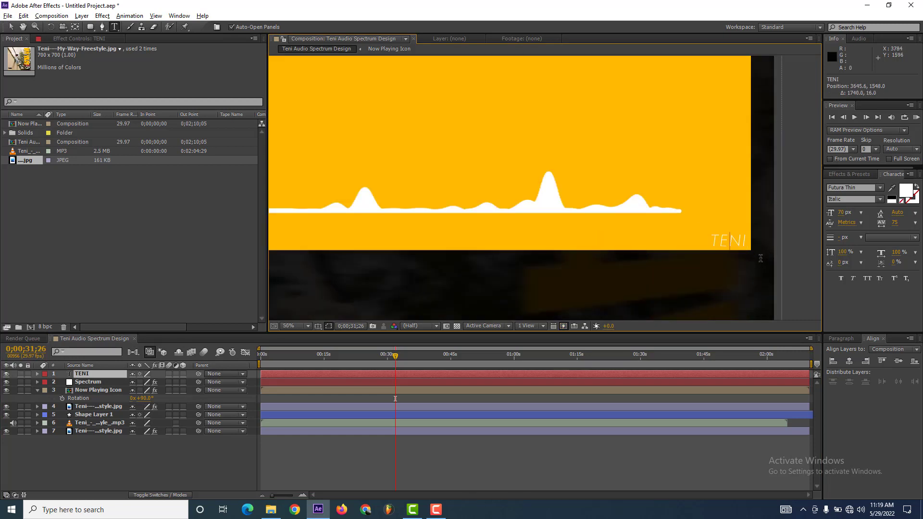
pyautogui.scroll(2, 776, 267)
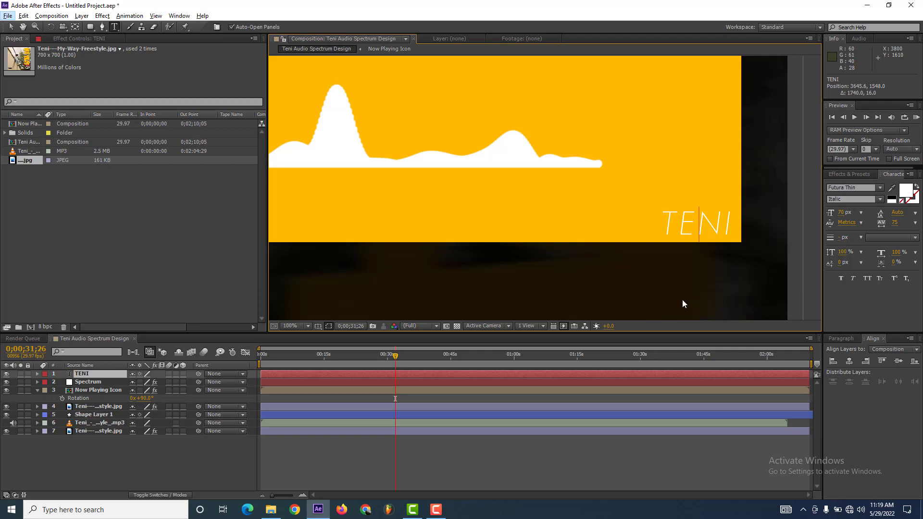
pyautogui.moveTo(690, 230); pyautogui.dragTo(685, 225)
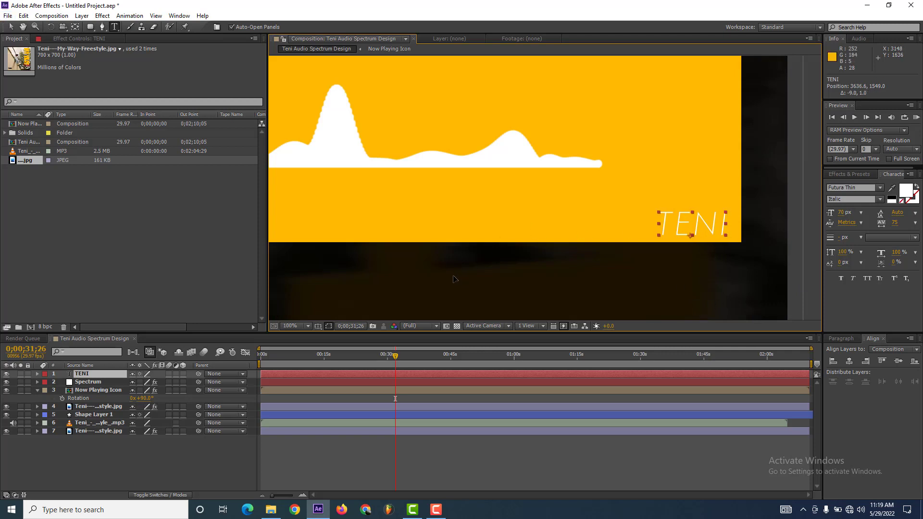
pyautogui.click(674, 220)
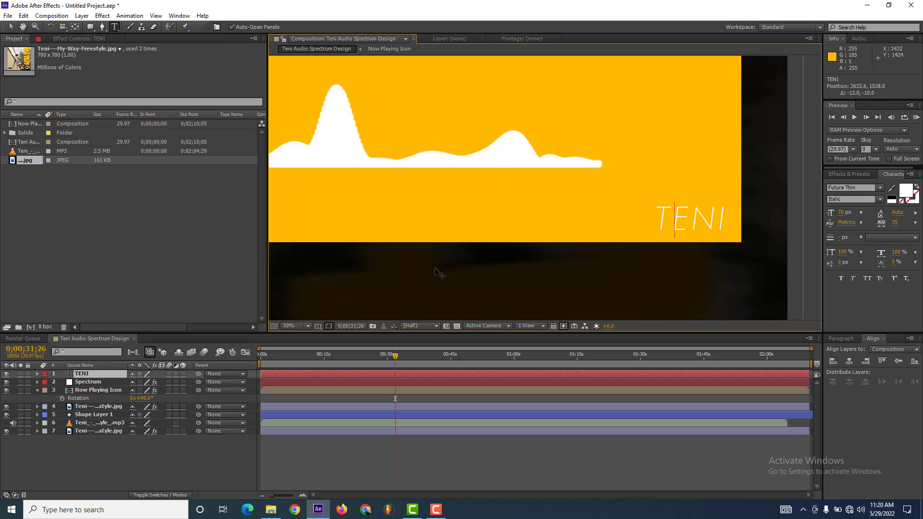
# Step: Fit the whole banner comp in the viewer, deselect TENI, and collapse the Now Playing Icon properties
pyautogui.scroll(-2, 440, 274)
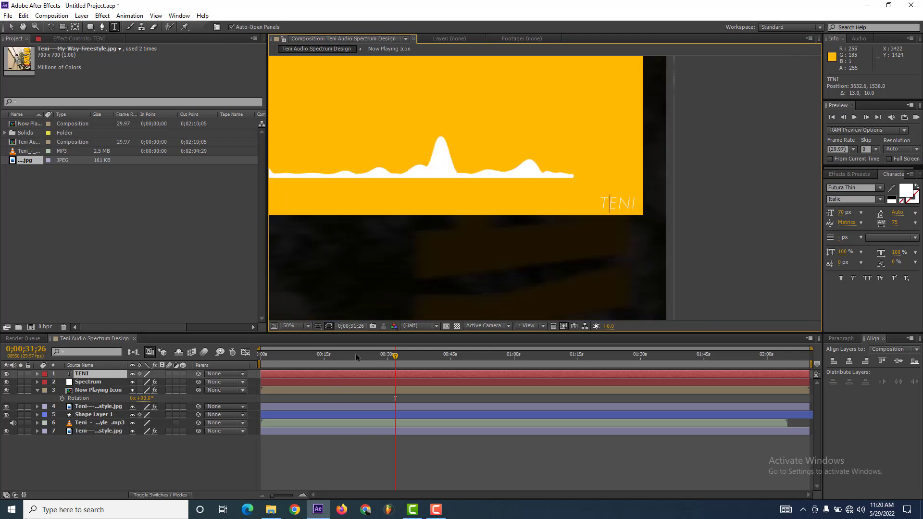
pyautogui.click(300, 326)
pyautogui.click(299, 152)
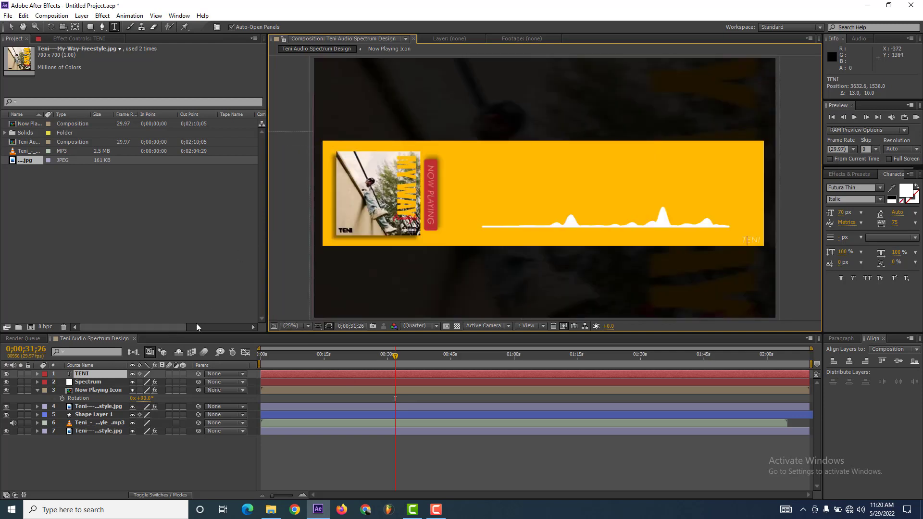
pyautogui.click(138, 449)
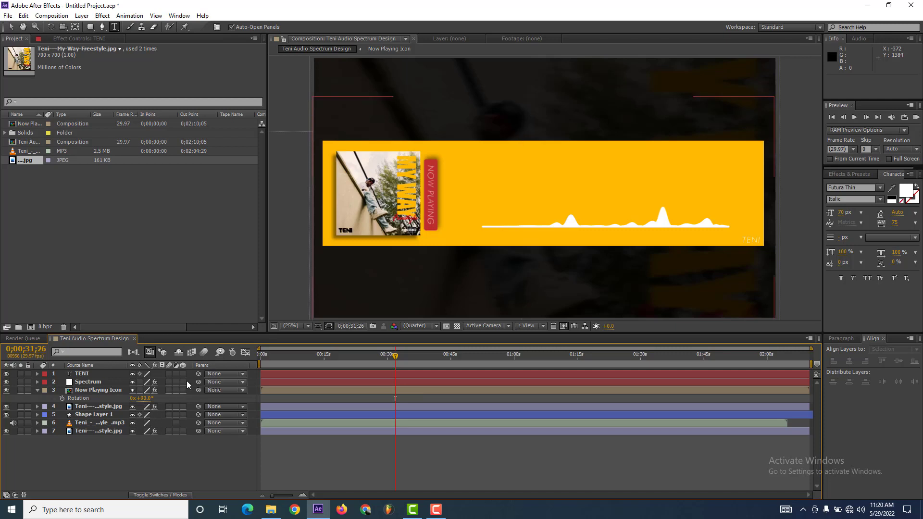
pyautogui.click(37, 390)
pyautogui.press('Tab')
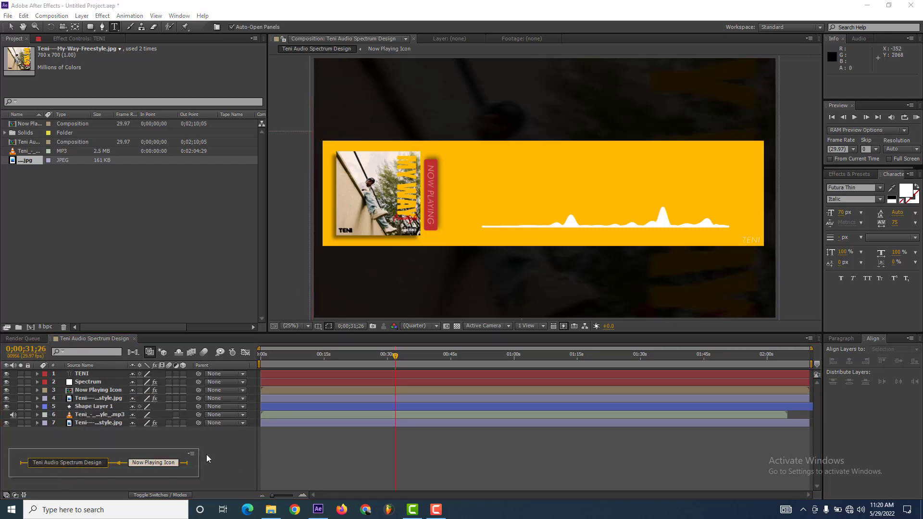
# Step: Create a new solid layer named Particle
pyautogui.rightClick(110, 450)
pyautogui.moveTo(124, 348)
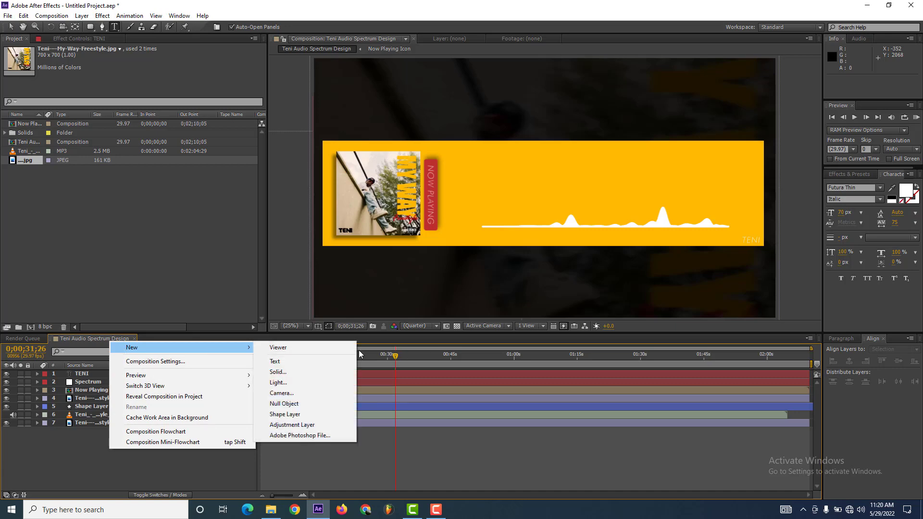
pyautogui.click(288, 372)
pyautogui.write('Part')
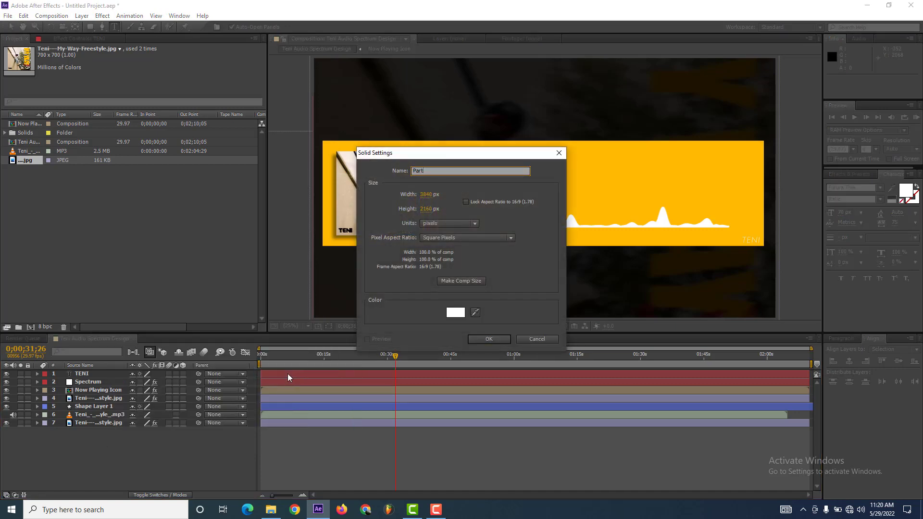
pyautogui.write('icle')
pyautogui.press('Return')
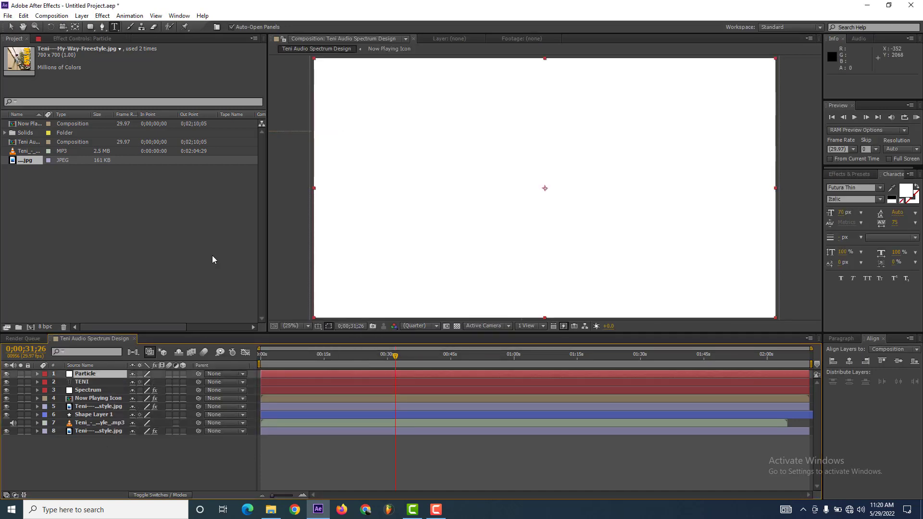
# Step: Apply the CC Particle World effect to the Particle layer
pyautogui.click(864, 176)
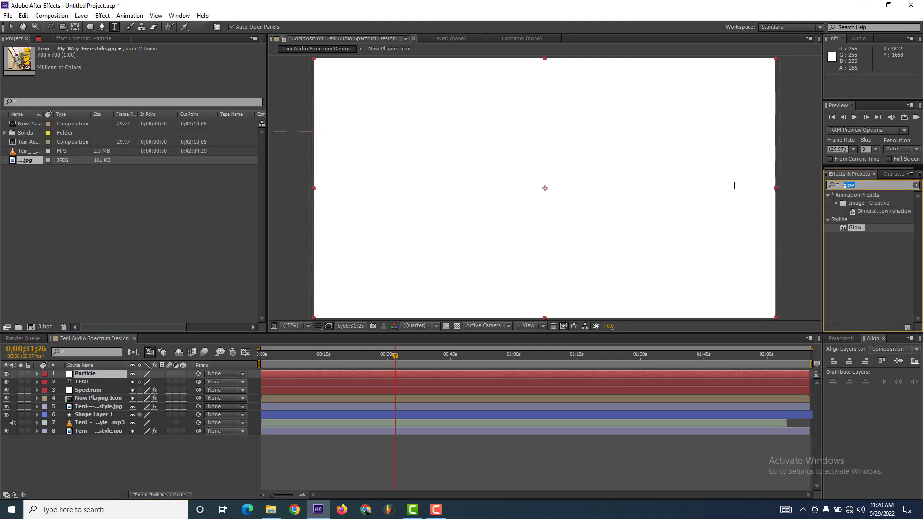
pyautogui.write('partic')
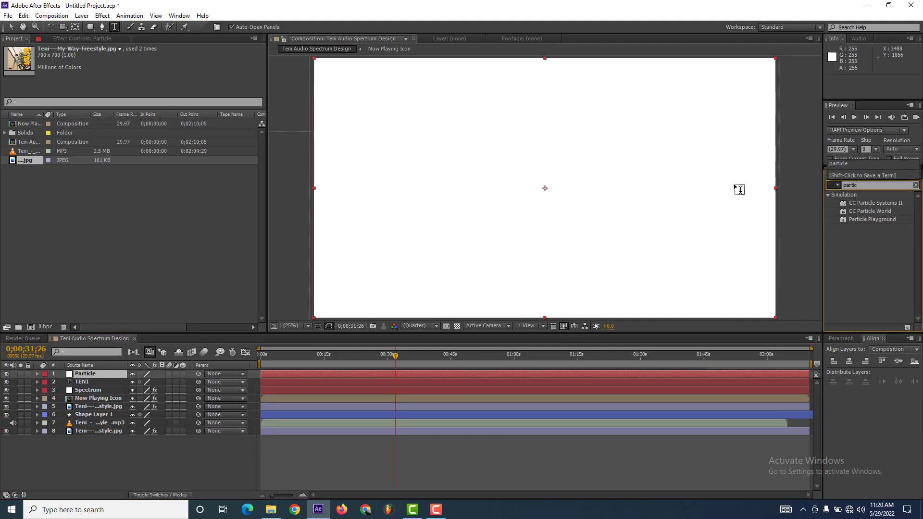
pyautogui.moveTo(869, 211)
pyautogui.mouseDown()
pyautogui.moveTo(872, 241)
pyautogui.moveTo(109, 376)
pyautogui.mouseUp()
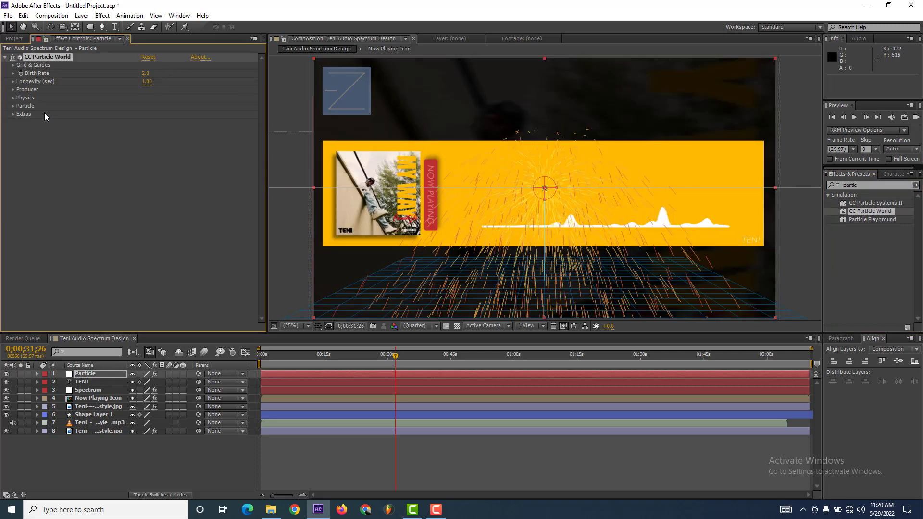
# Step: Set Particle Type to Darken&Faded Sphere with white birth and death colours
pyautogui.click(13, 106)
pyautogui.click(212, 114)
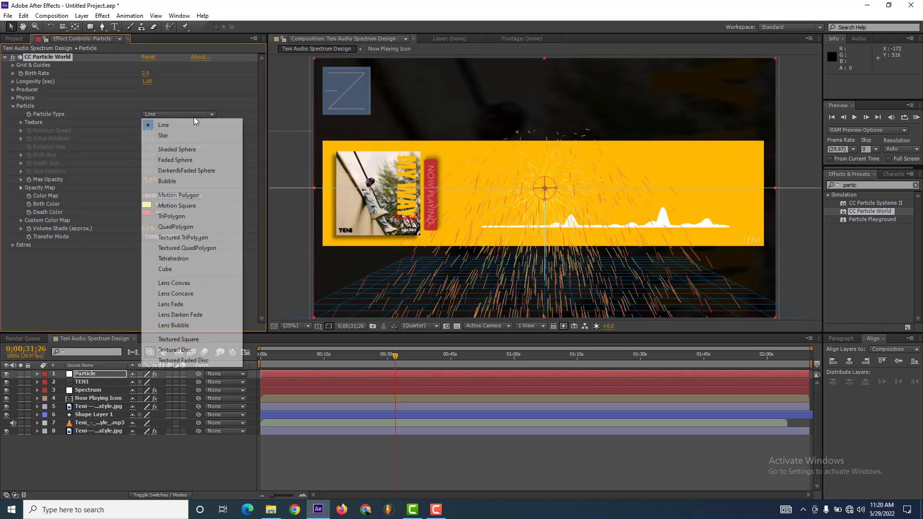
pyautogui.click(186, 171)
pyautogui.click(146, 204)
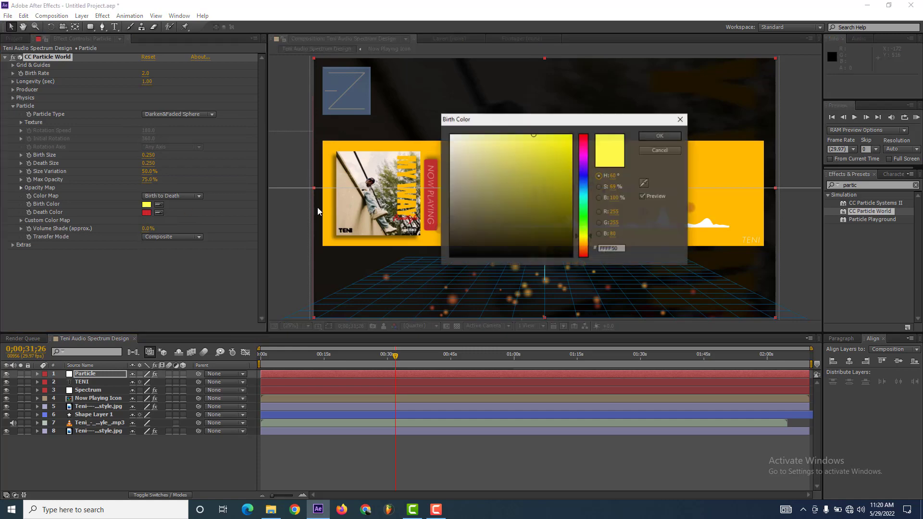
pyautogui.click(456, 135)
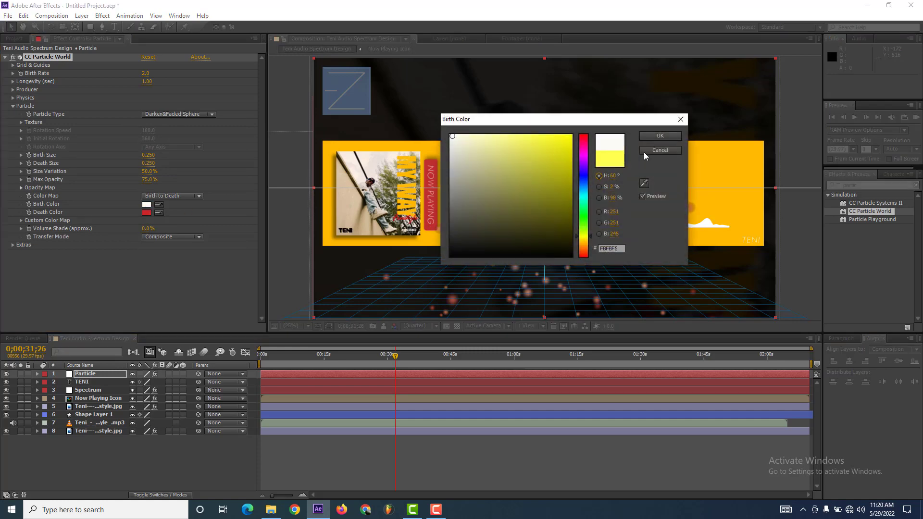
pyautogui.click(660, 135)
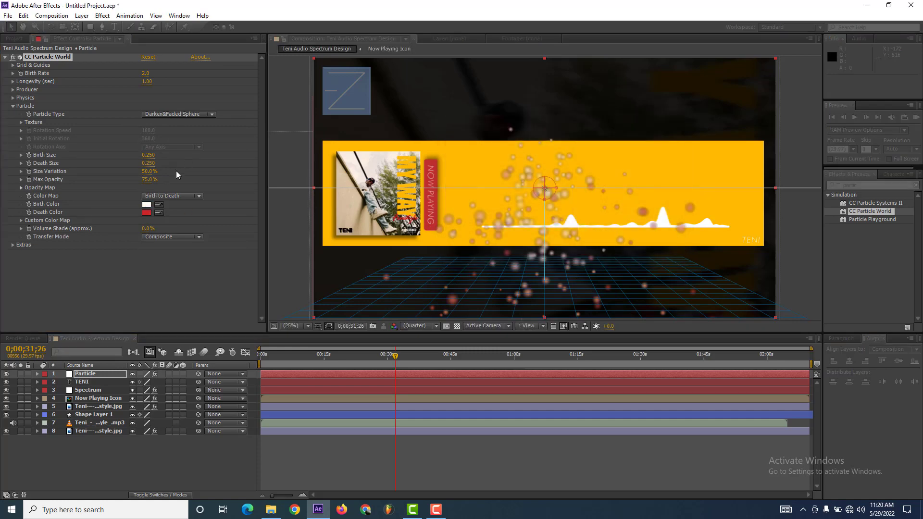
pyautogui.click(147, 204)
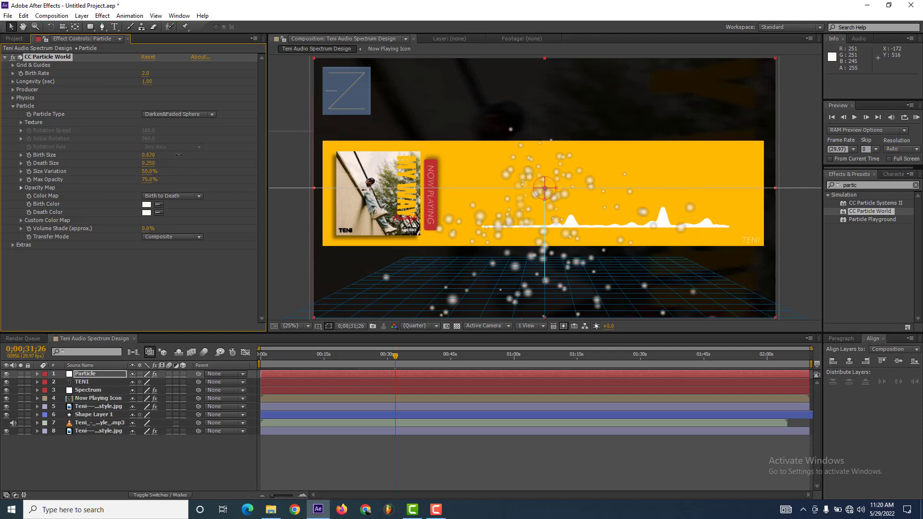
# Step: Set Birth Size to 0.001 and reduce Death Size to 0.250
pyautogui.moveTo(148, 155)
pyautogui.mouseDown()
pyautogui.moveTo(200, 153)
pyautogui.moveTo(144, 164)
pyautogui.mouseUp()
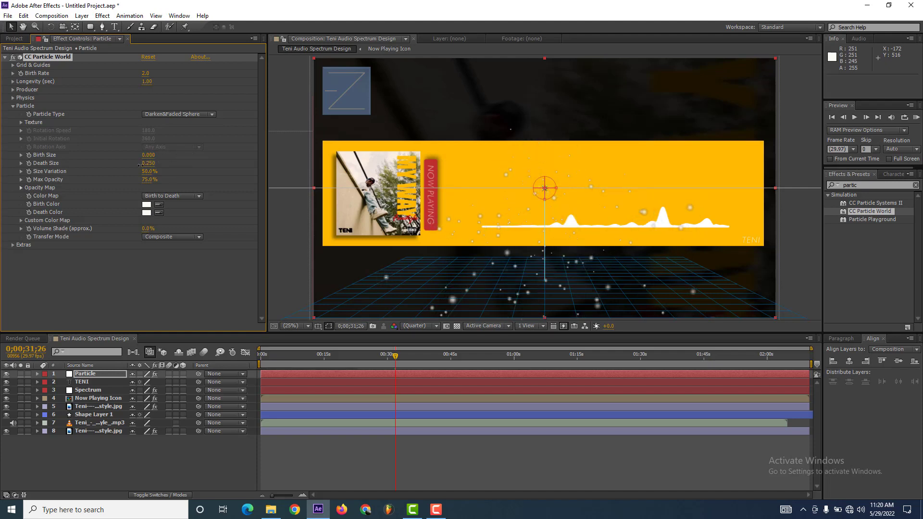
pyautogui.click(149, 155)
pyautogui.press('BackSpace')
pyautogui.write('01')
pyautogui.click(179, 160)
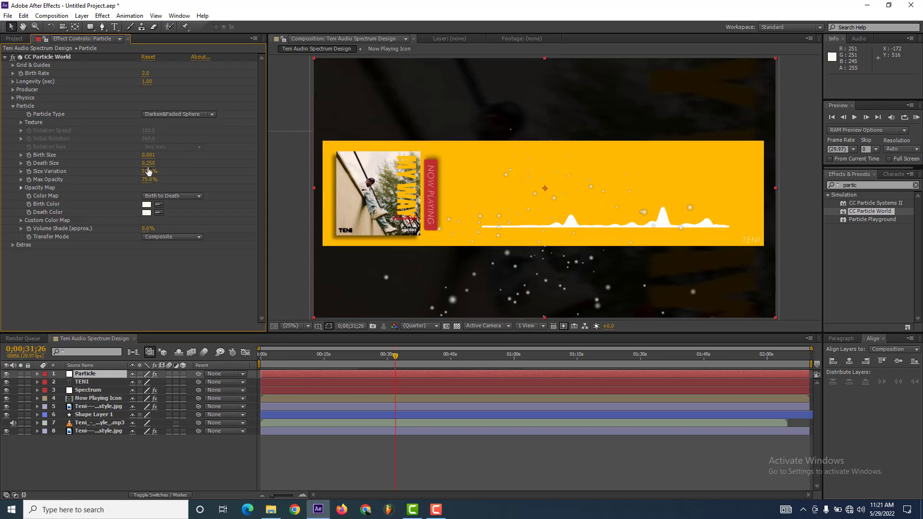
pyautogui.moveTo(158, 162); pyautogui.dragTo(139, 163)
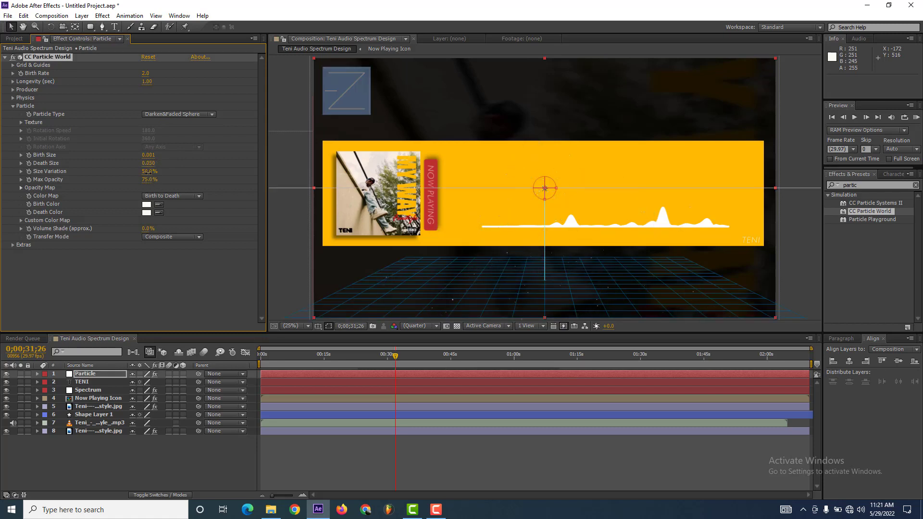
# Step: Set the particles' Physics Animation to Twirly
pyautogui.click(13, 98)
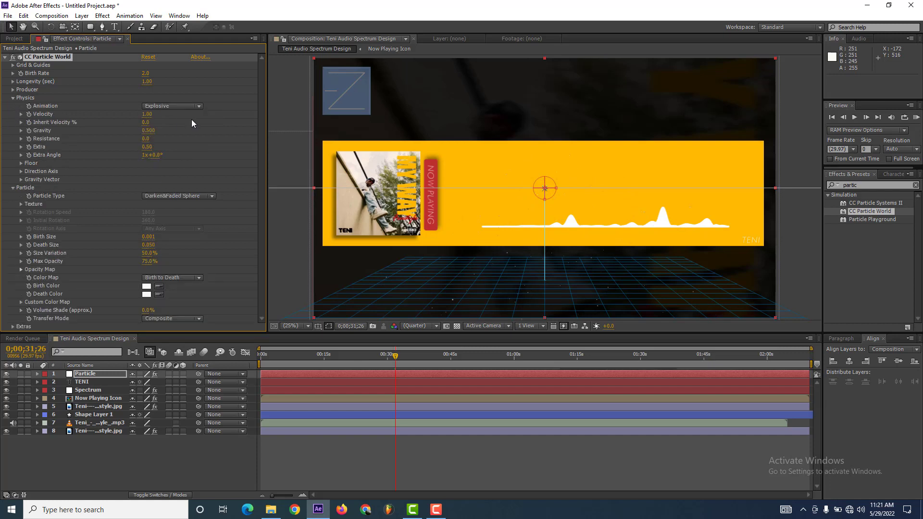
pyautogui.click(187, 105)
pyautogui.click(169, 173)
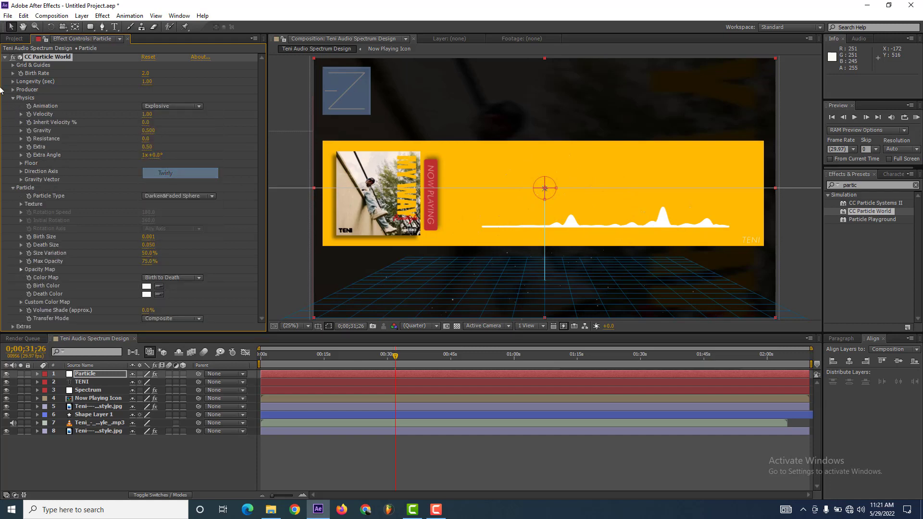
# Step: Widen the emitter to Radius X 1.055, Y 1.395 and move Particle below Shape Layer 1
pyautogui.click(13, 90)
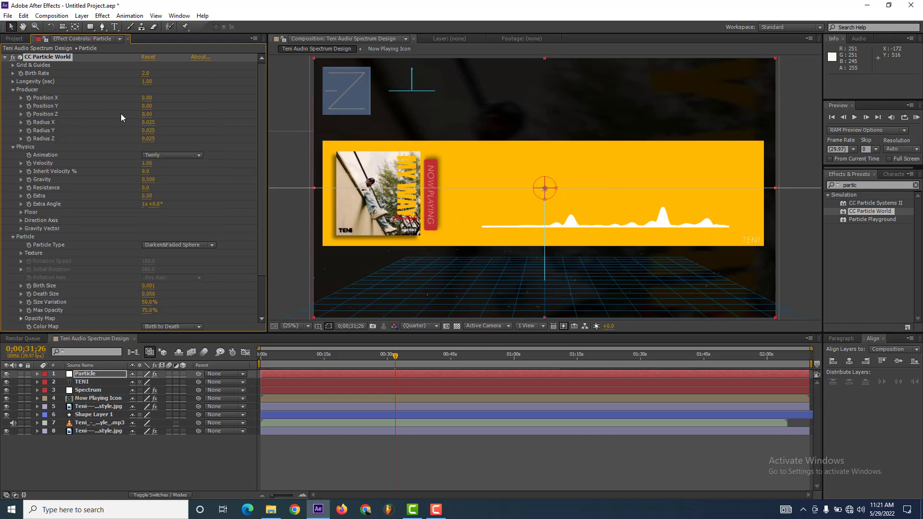
pyautogui.moveTo(148, 131); pyautogui.dragTo(219, 135)
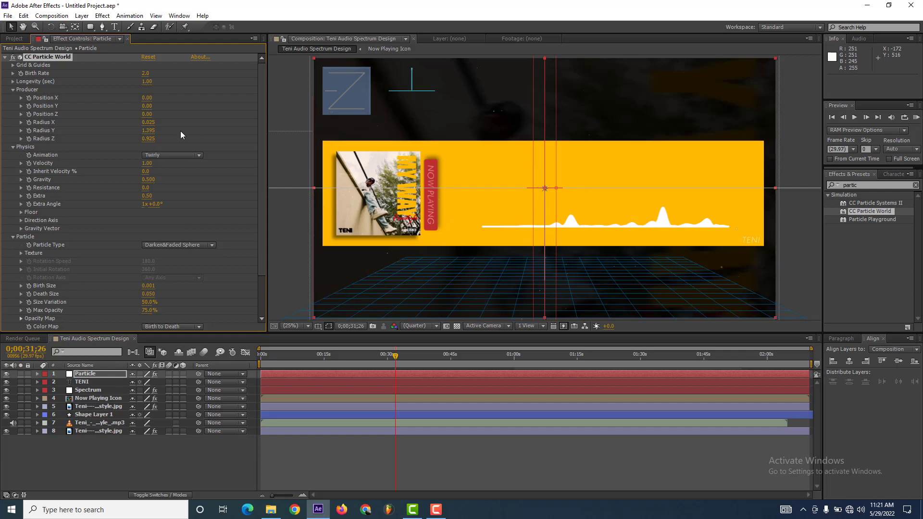
pyautogui.moveTo(148, 122); pyautogui.dragTo(178, 120)
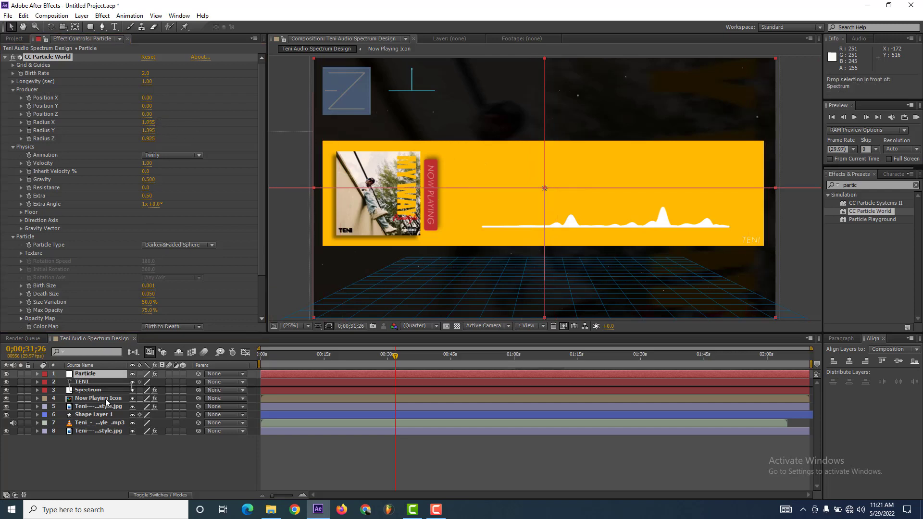
pyautogui.moveTo(100, 382)
pyautogui.mouseDown()
pyautogui.moveTo(112, 424)
pyautogui.moveTo(98, 445)
pyautogui.mouseUp()
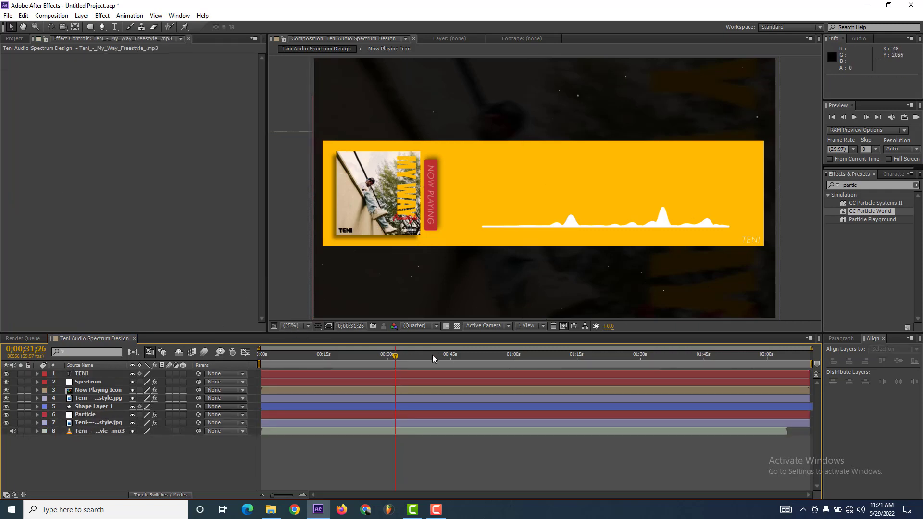
# Step: Shift the Spectrum layer's Audio Spectrum Start Point right to 1913, 1080
pyautogui.moveTo(432, 355)
pyautogui.mouseDown()
pyautogui.moveTo(787, 336)
pyautogui.moveTo(369, 381)
pyautogui.mouseUp()
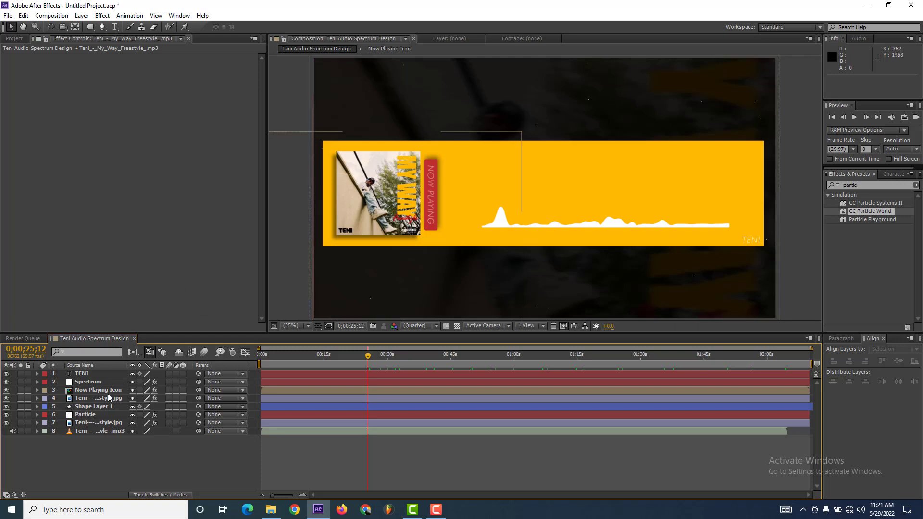
pyautogui.click(100, 382)
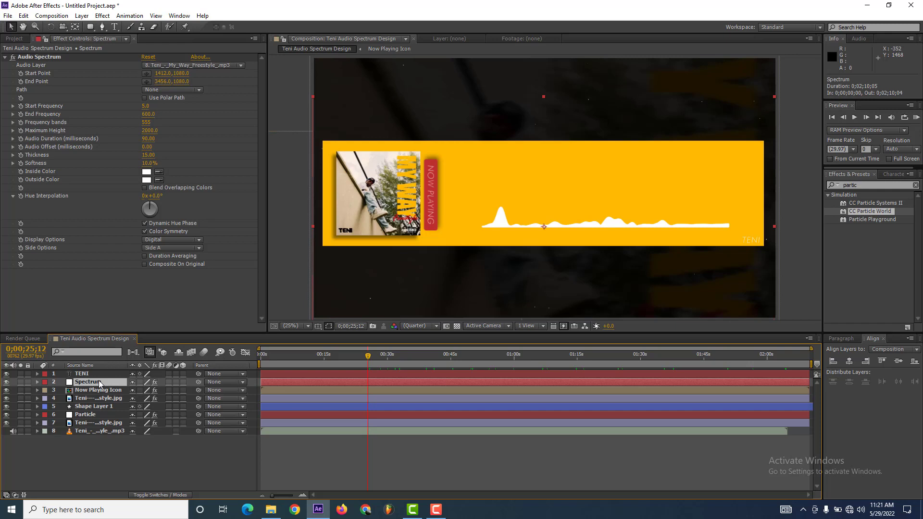
pyautogui.moveTo(160, 73); pyautogui.dragTo(308, 73)
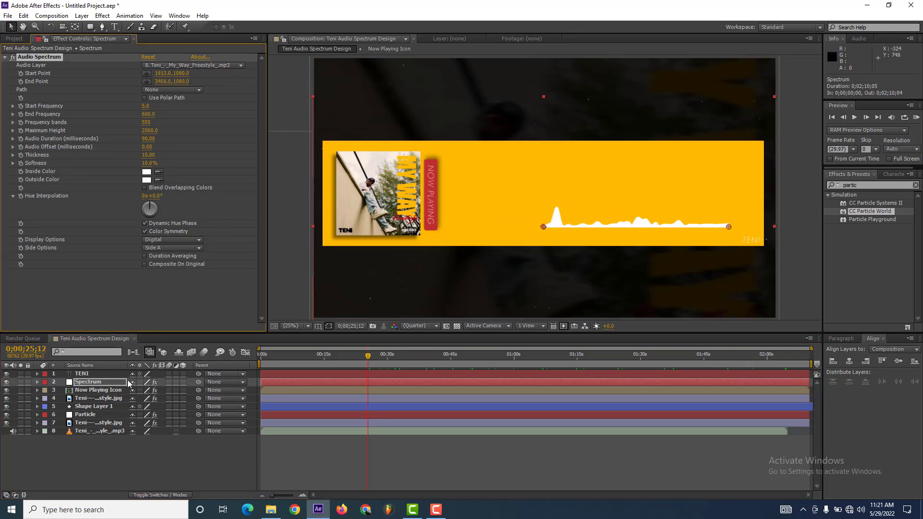
# Step: Duplicate the album art layer, place the copy beside the original, and scale it to 70%
pyautogui.click(93, 400)
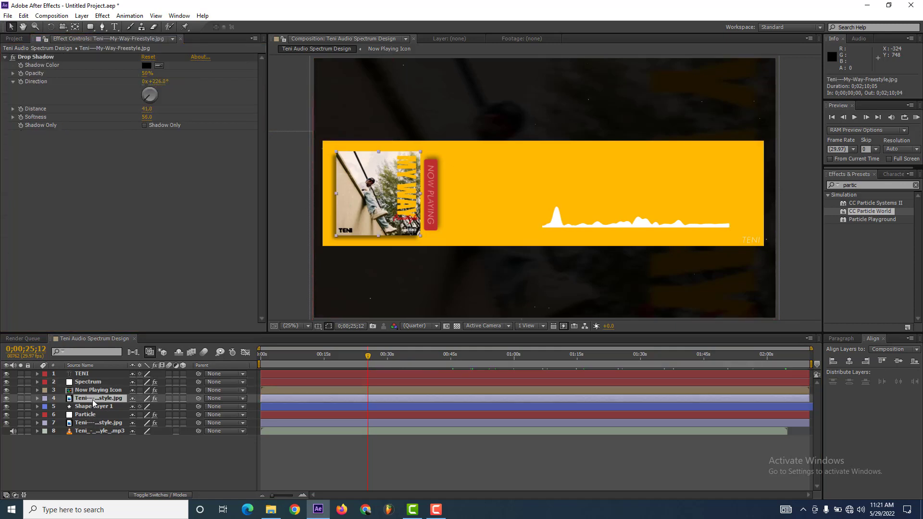
pyautogui.hotkey('ctrl', 'd')
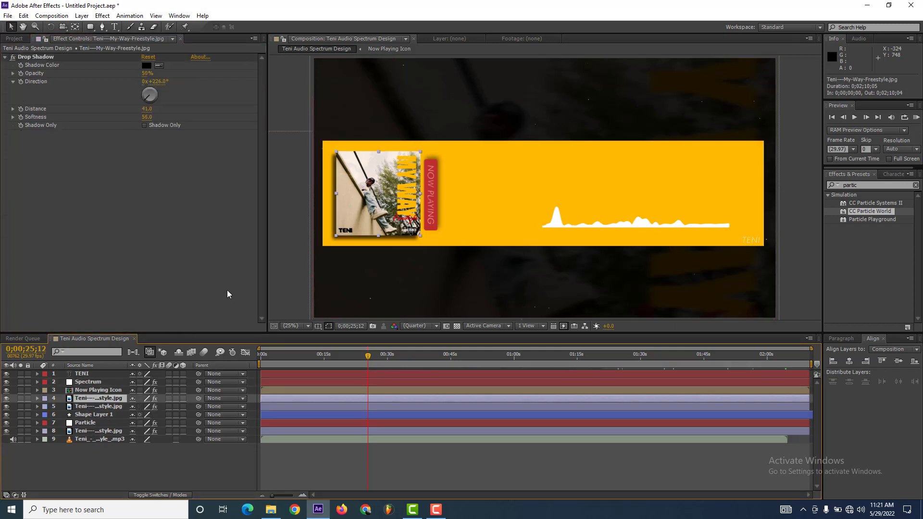
pyautogui.moveTo(341, 221); pyautogui.dragTo(460, 222)
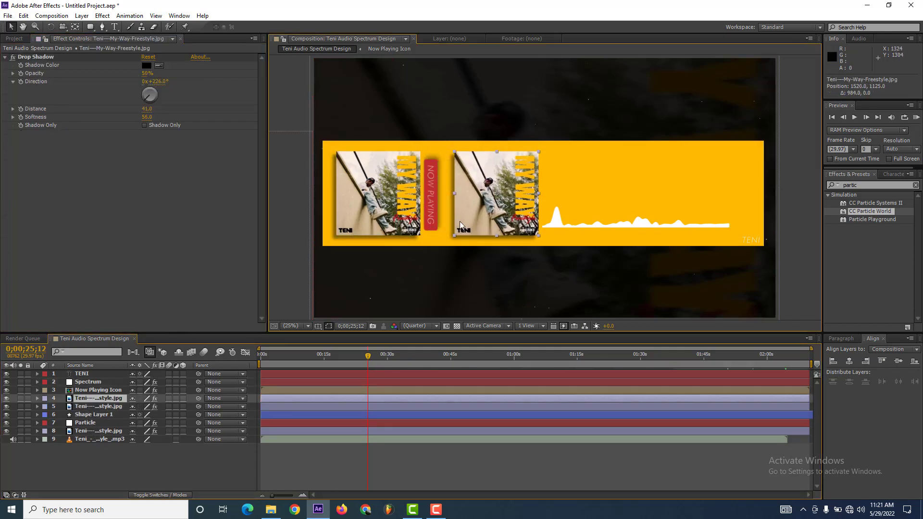
pyautogui.press('s')
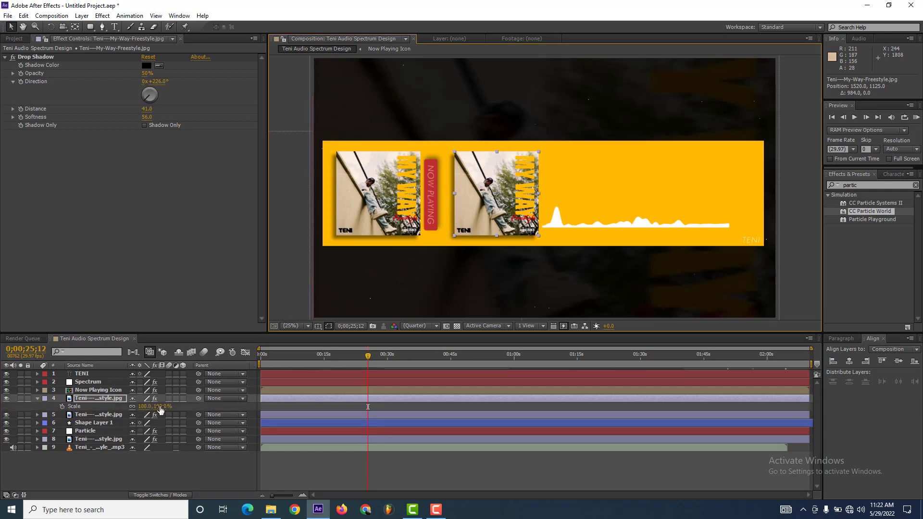
pyautogui.moveTo(160, 408); pyautogui.dragTo(144, 407)
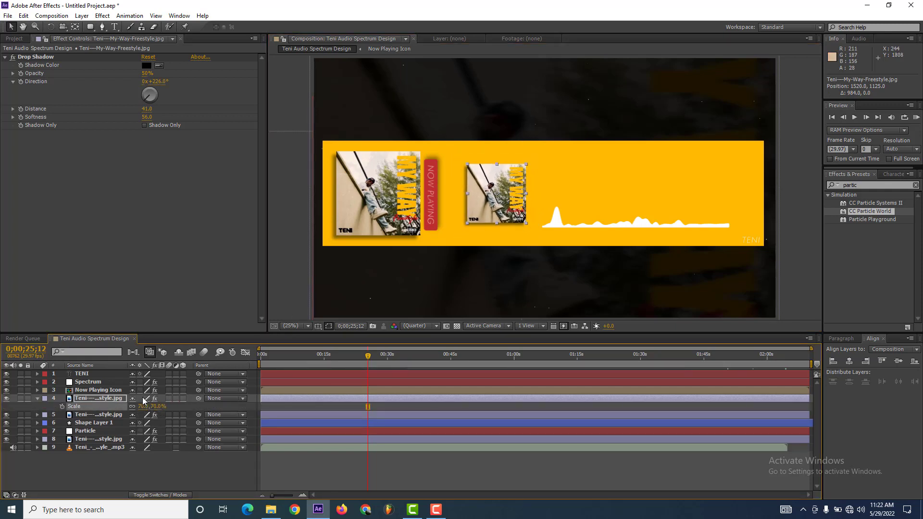
# Step: Position the small album art beside the Now Playing tag, centred vertically
pyautogui.moveTo(496, 204); pyautogui.dragTo(482, 204)
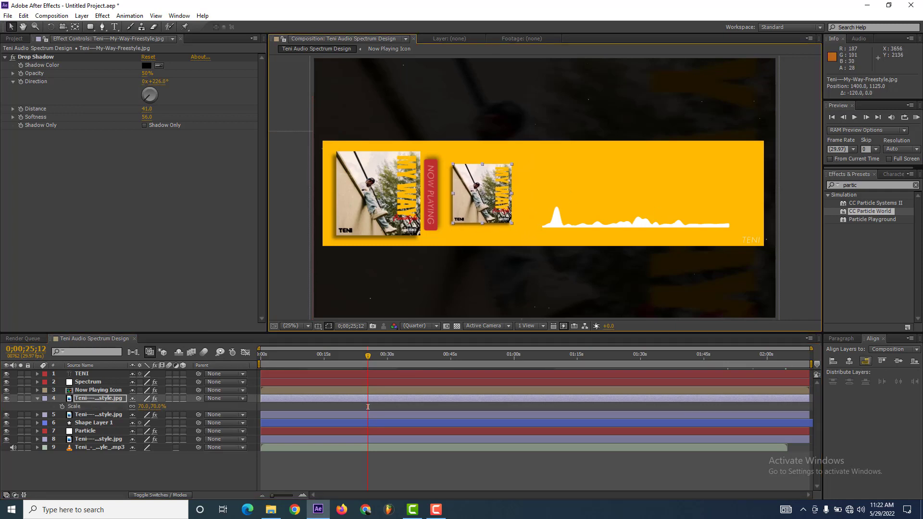
pyautogui.click(898, 361)
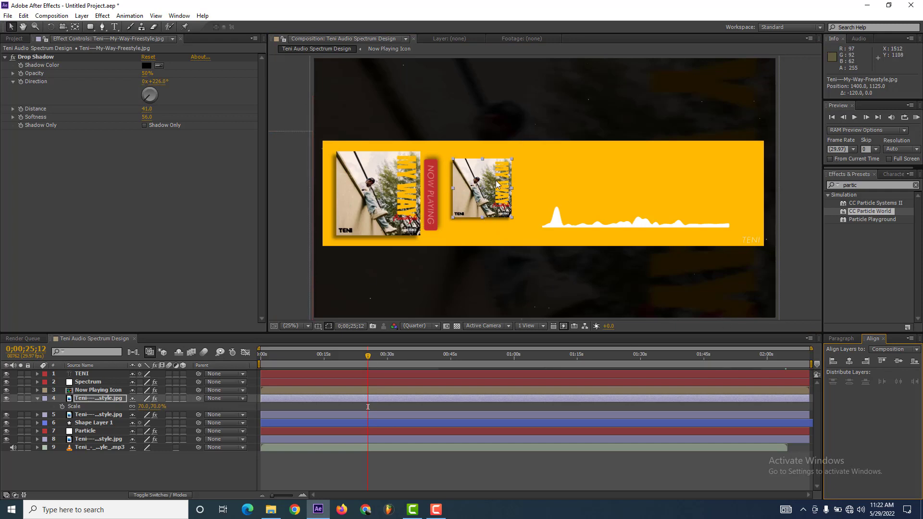
pyautogui.scroll(2, 459, 183)
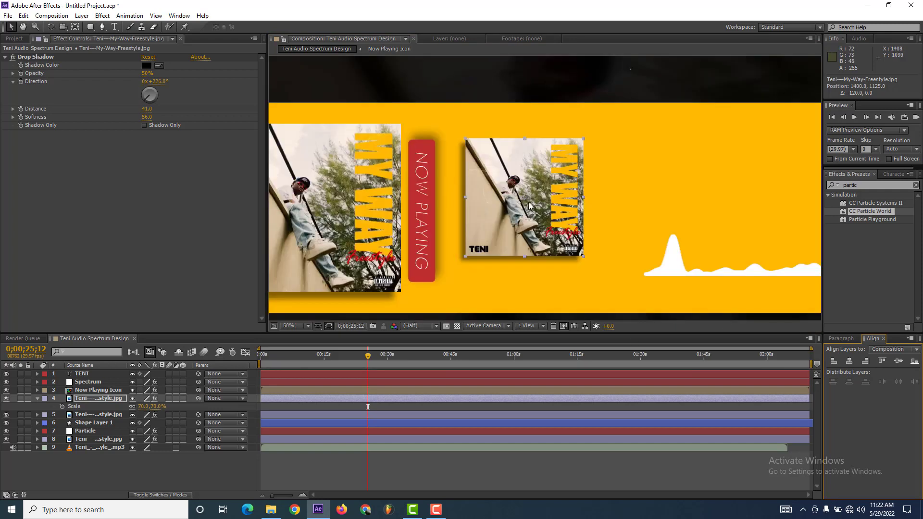
pyautogui.moveTo(529, 205); pyautogui.dragTo(518, 217)
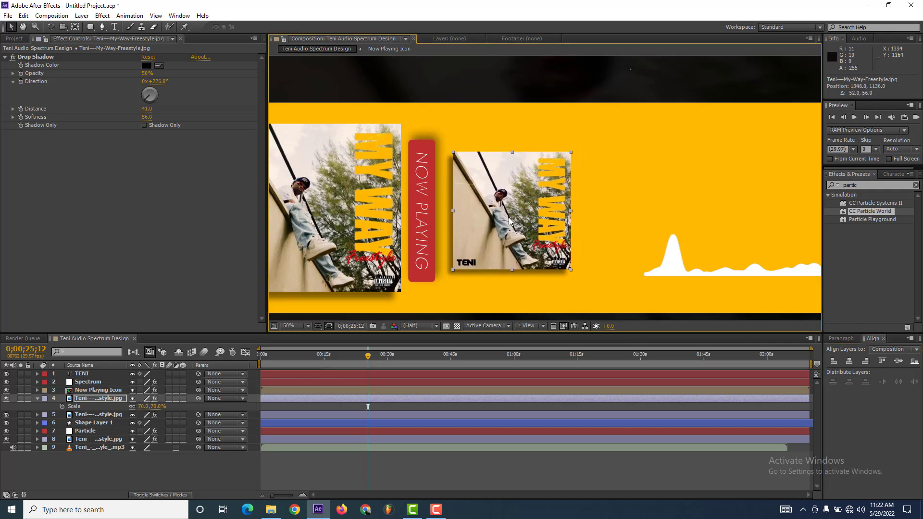
pyautogui.press('Right')
pyautogui.press('Right')
pyautogui.press('Right')
pyautogui.press('Right')
pyautogui.press('Right')
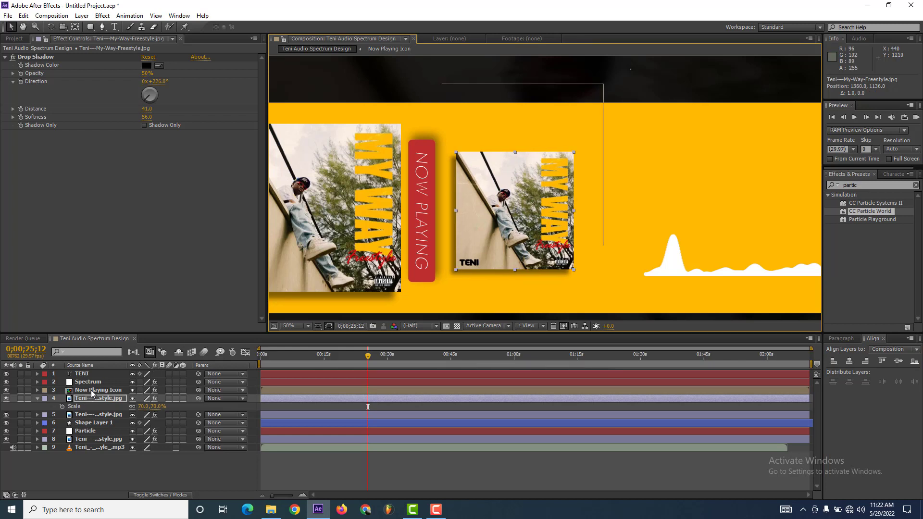
# Step: Nudge the small album art and Now Playing tag together to the right
pyautogui.keyDown('ctrl'); pyautogui.click(92, 390); pyautogui.keyUp('ctrl')
pyautogui.press('Right')
pyautogui.press('Right')
pyautogui.press('Right')
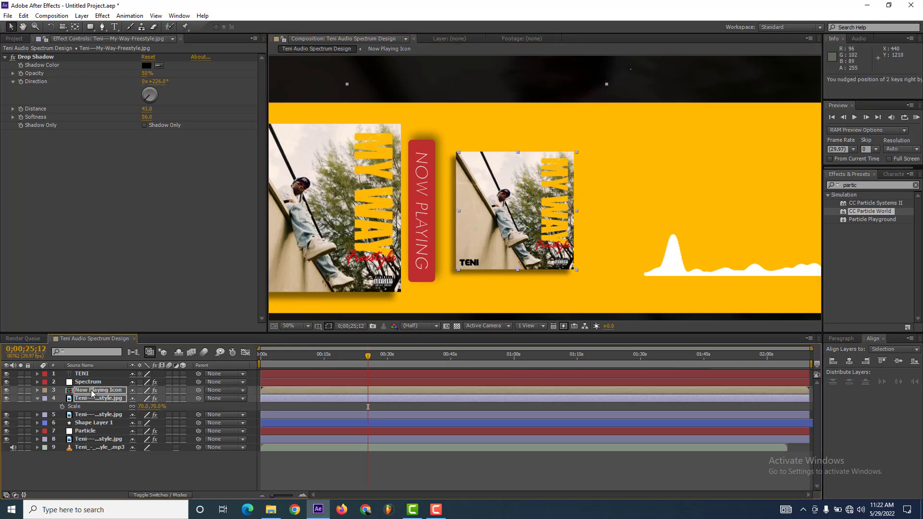
pyautogui.hotkey('shift', 'Right')
pyautogui.hotkey('shift', 'Right')
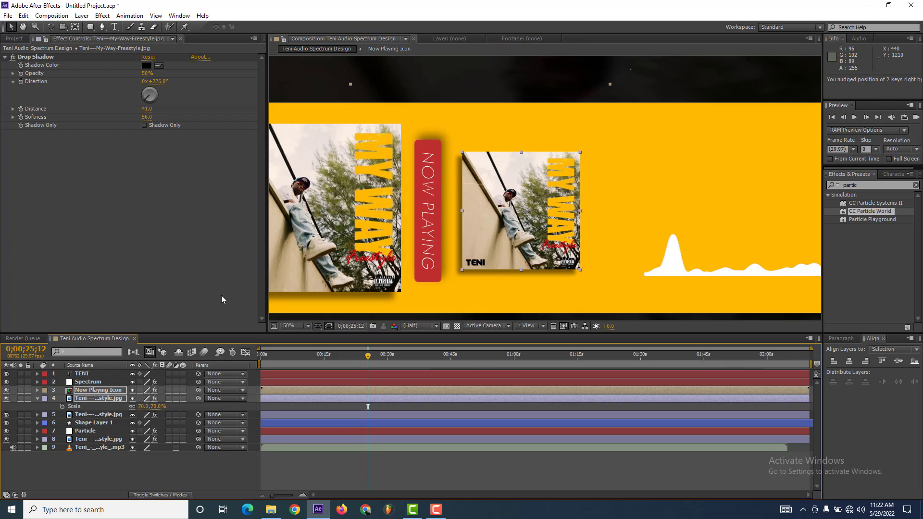
pyautogui.press('Right')
pyautogui.press('Right')
pyautogui.press('Right')
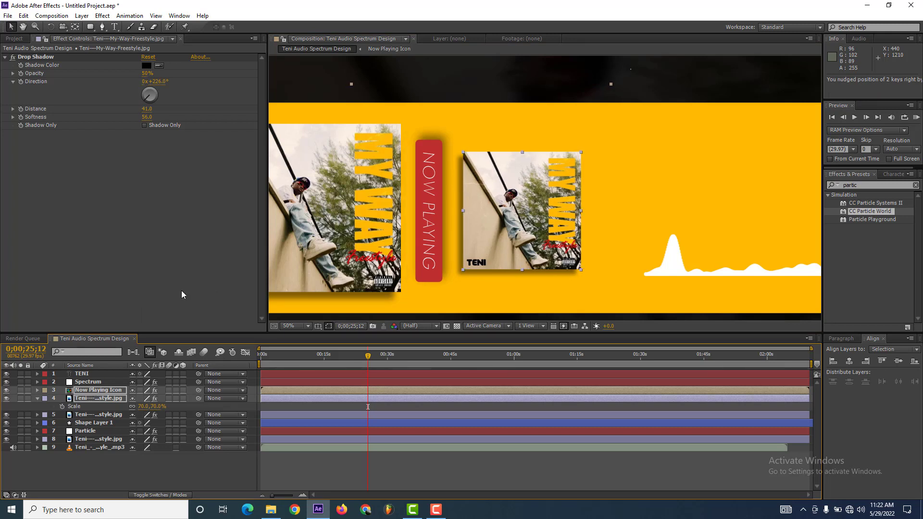
pyautogui.press('F2')
# Step: Adjust the small album art's Drop Shadow direction and softness
pyautogui.click(97, 393)
pyautogui.click(90, 398)
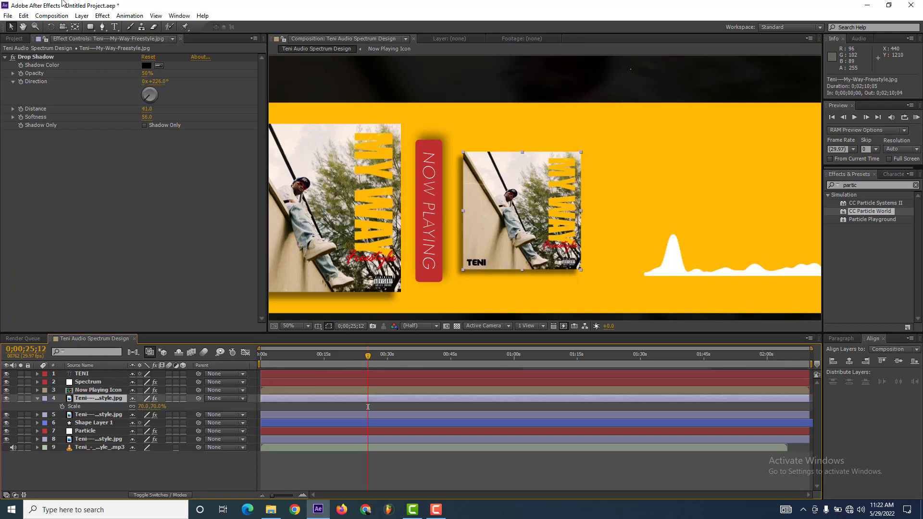
pyautogui.moveTo(146, 99); pyautogui.dragTo(155, 108)
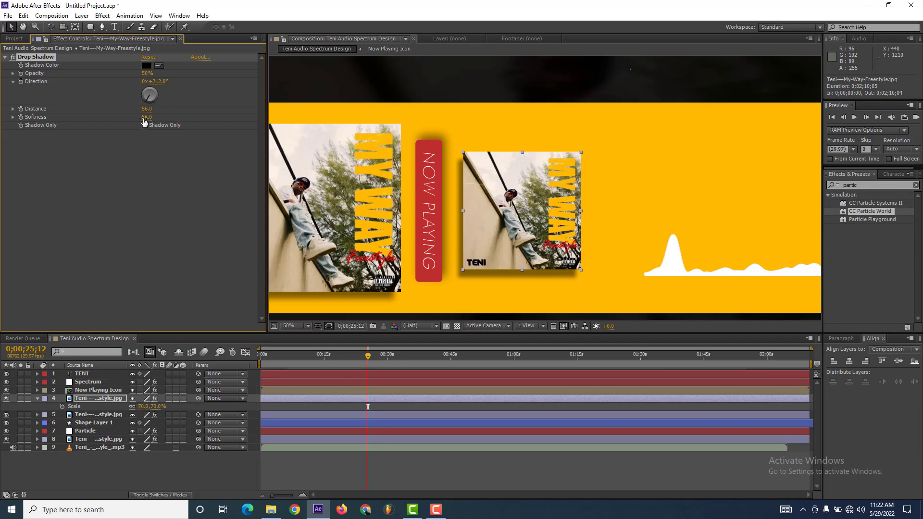
pyautogui.moveTo(146, 117); pyautogui.dragTo(154, 117)
# Step: Fit the banner in the viewer and select the Spectrum layer
pyautogui.click(290, 326)
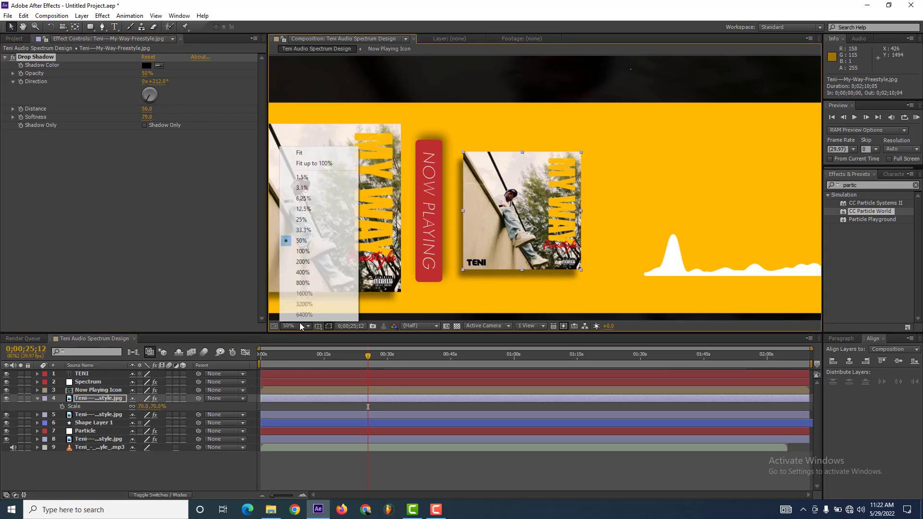
pyautogui.click(310, 152)
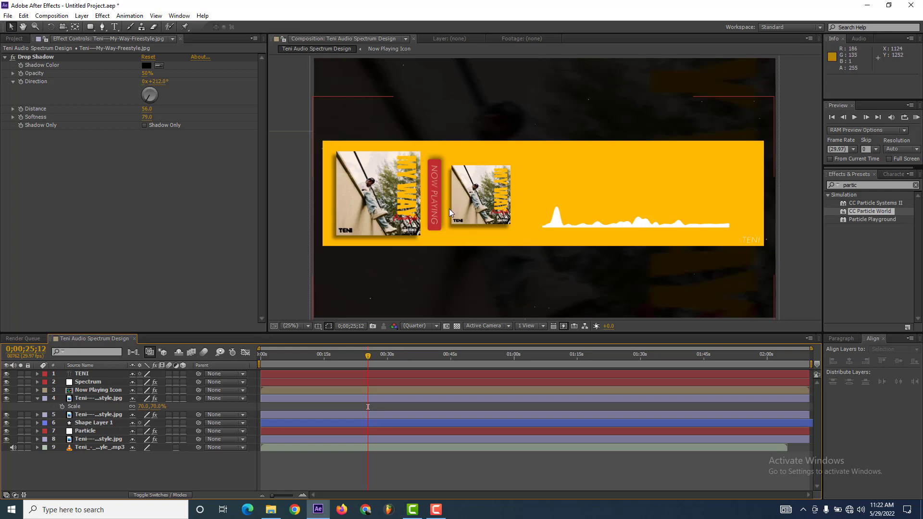
pyautogui.click(123, 376)
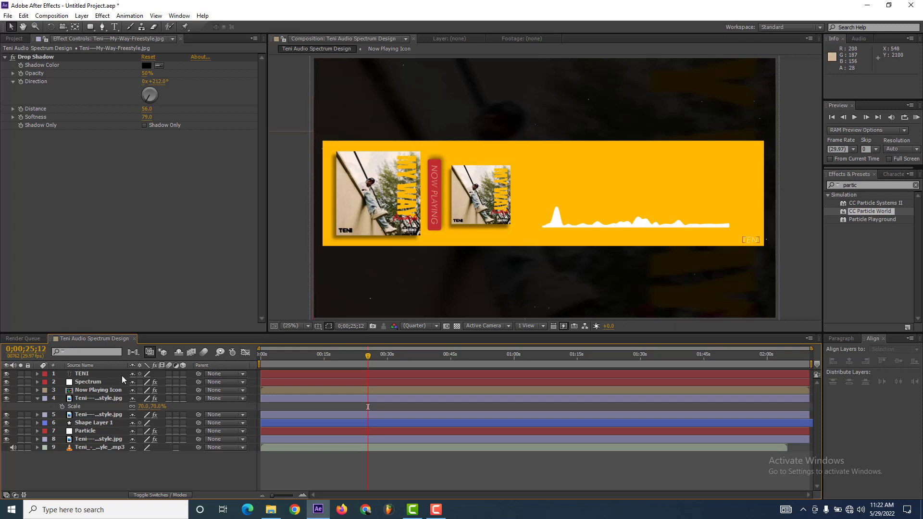
pyautogui.click(106, 382)
# Step: Move the spectrum waveform to the banner's top edge and sample the banner yellow for its colour
pyautogui.moveTo(670, 228)
pyautogui.mouseDown()
pyautogui.moveTo(673, 198)
pyautogui.moveTo(665, 247)
pyautogui.mouseUp()
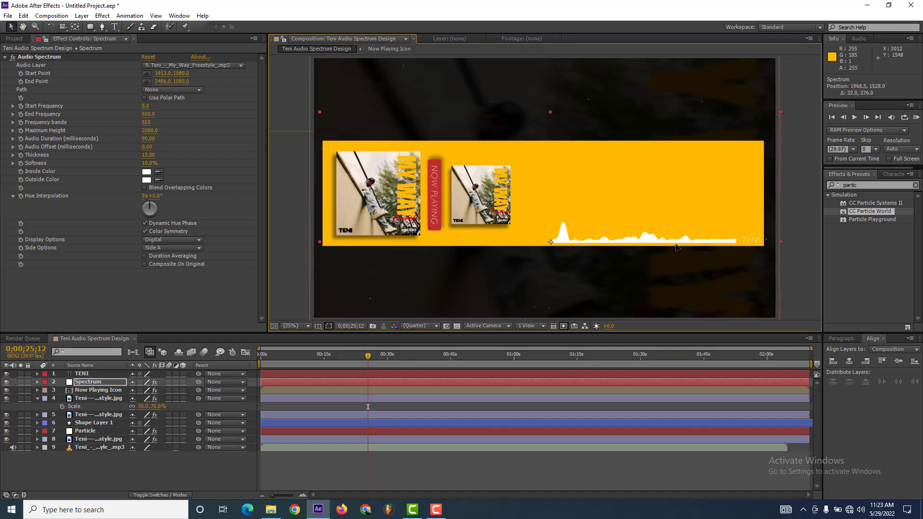
pyautogui.moveTo(665, 246)
pyautogui.mouseDown()
pyautogui.moveTo(662, 147)
pyautogui.moveTo(704, 145)
pyautogui.mouseUp()
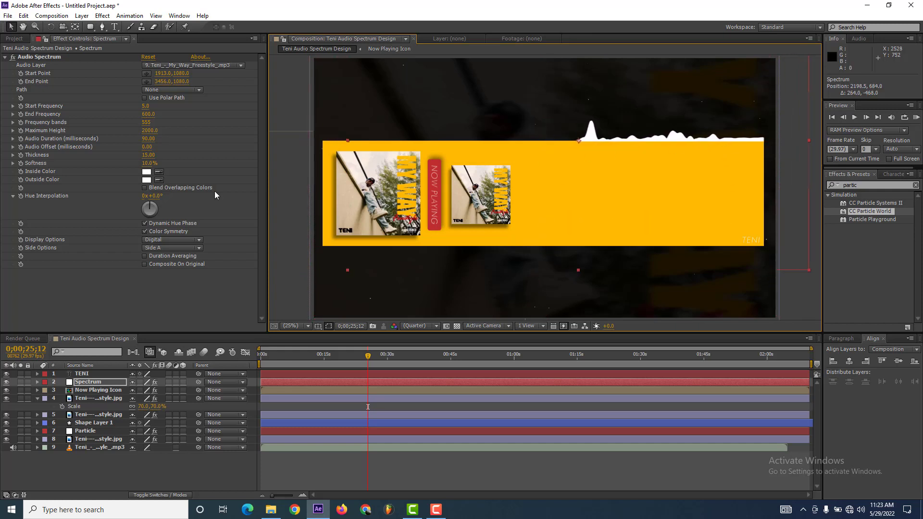
pyautogui.click(160, 171)
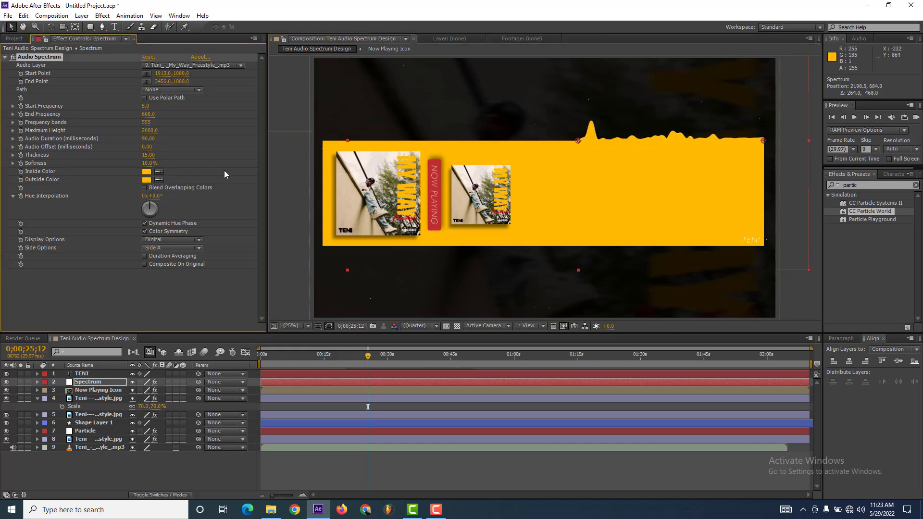
# Step: Reselect the Spectrum layer with the TENI title and begin renaming the layer
pyautogui.click(128, 457)
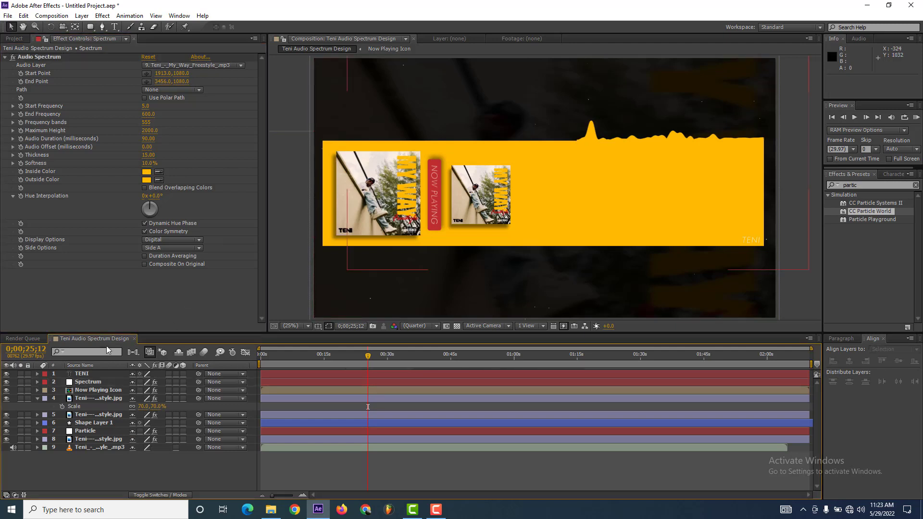
pyautogui.click(88, 381)
pyautogui.keyDown('shift'); pyautogui.click(99, 374); pyautogui.keyUp('shift')
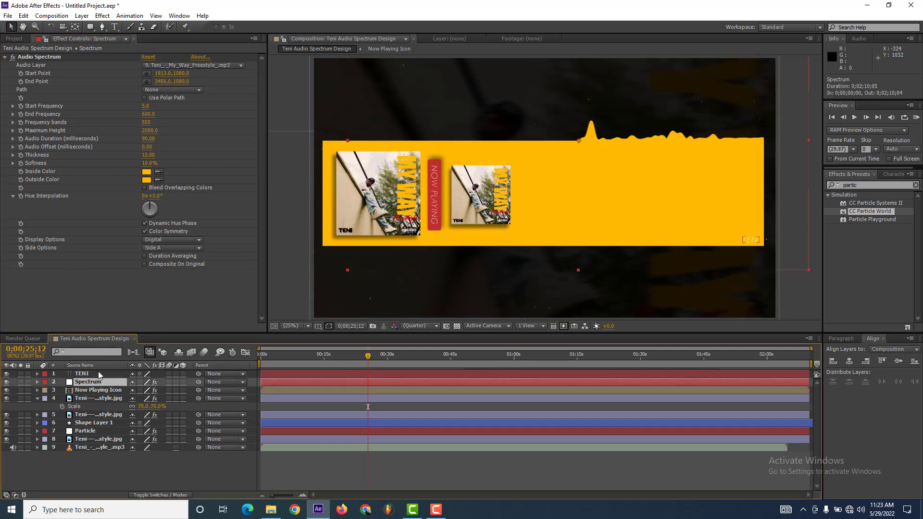
pyautogui.press('Return')
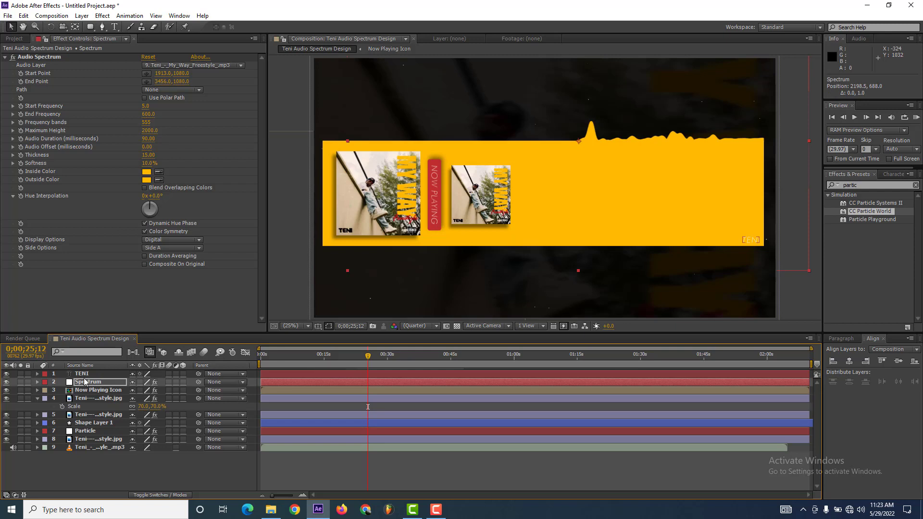
# Step: Duplicate the Spectrum layer, flip its side, and move the copy to the banner's bottom edge
pyautogui.click(111, 403)
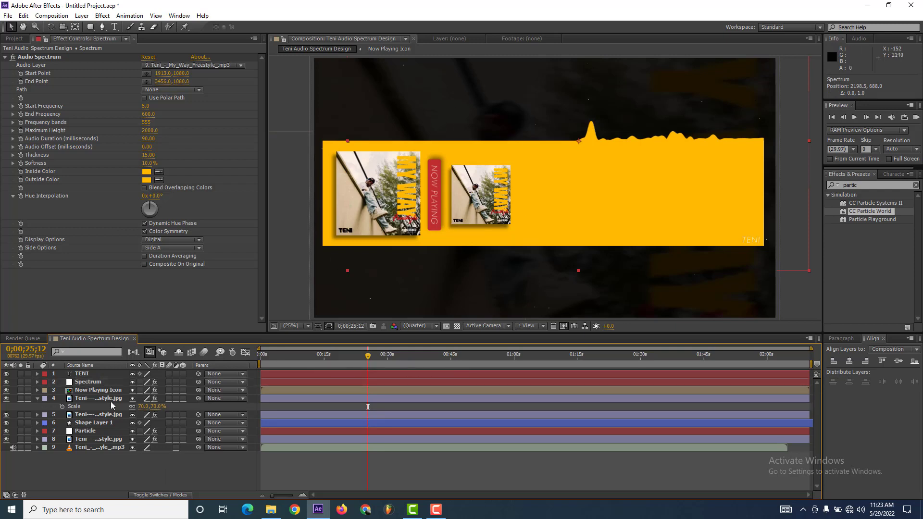
pyautogui.click(93, 382)
pyautogui.hotkey('ctrl', 'd')
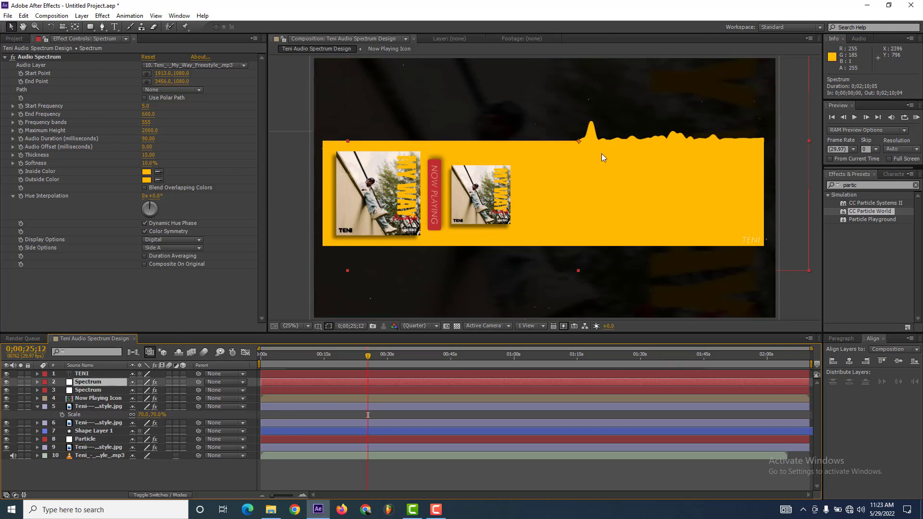
pyautogui.moveTo(602, 155); pyautogui.dragTo(341, 145)
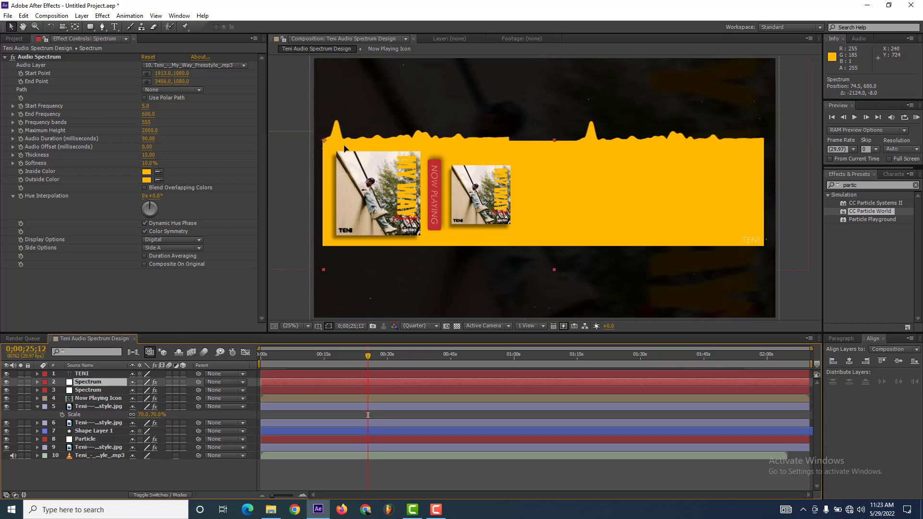
pyautogui.click(168, 248)
pyautogui.click(170, 270)
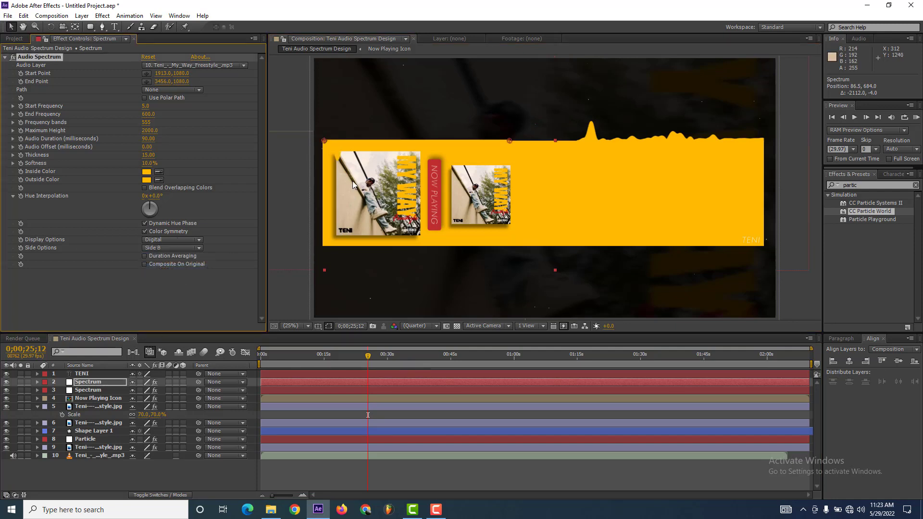
pyautogui.moveTo(354, 153); pyautogui.dragTo(355, 252)
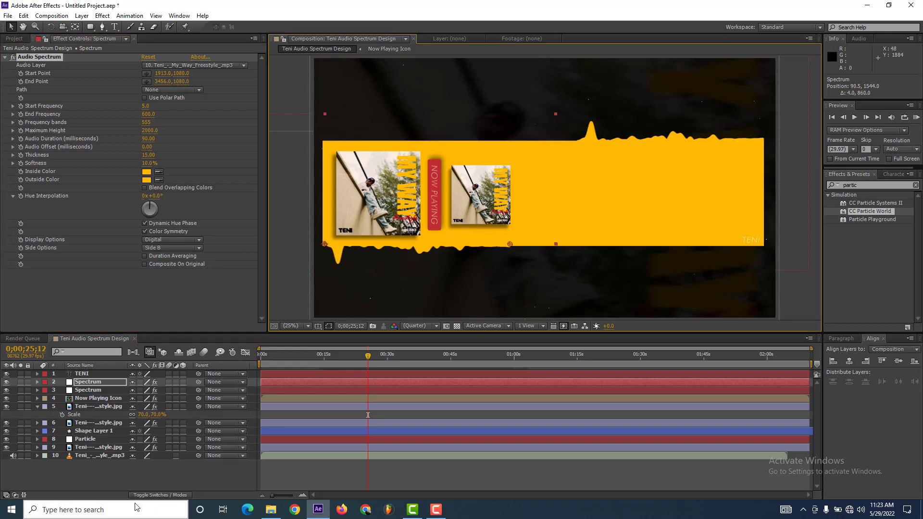
# Step: Nudge the upper spectrum waveform by a pixel or two to align it
pyautogui.click(137, 481)
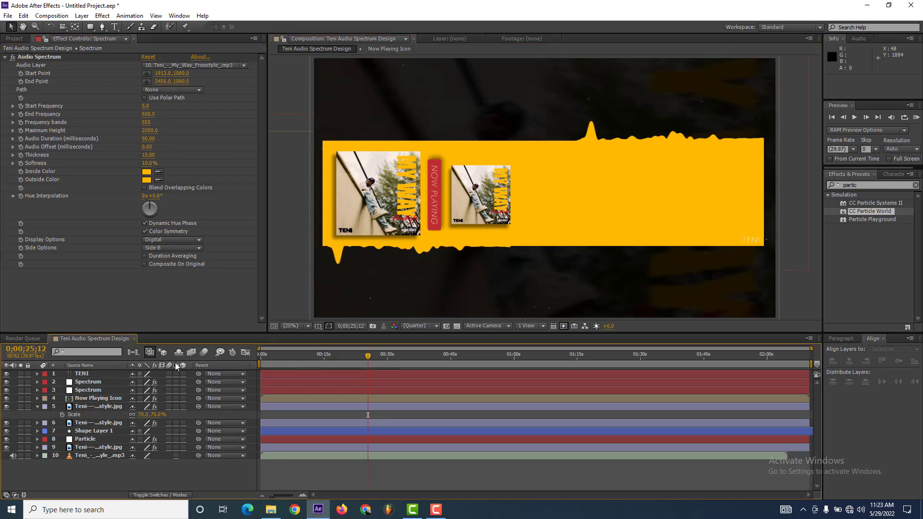
pyautogui.click(108, 382)
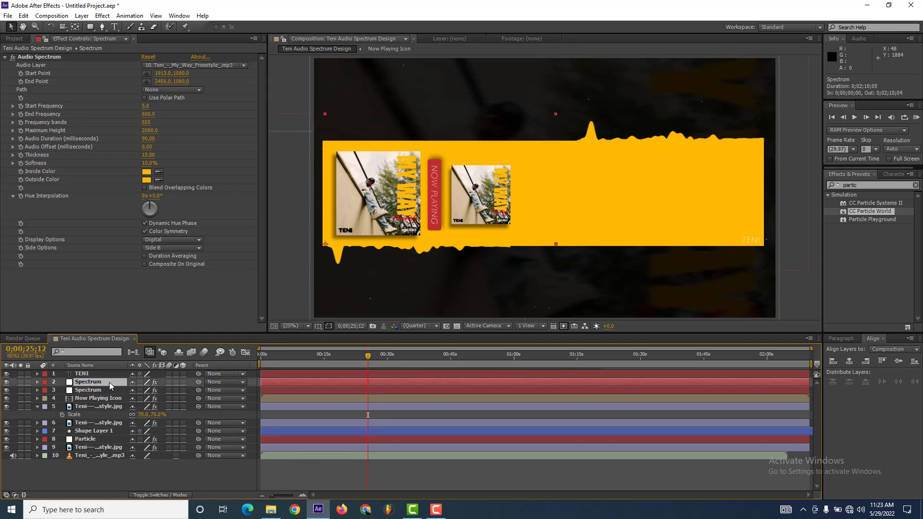
pyautogui.press('Up')
pyautogui.press('Return')
pyautogui.press('Left')
pyautogui.press('Left')
pyautogui.press('Left')
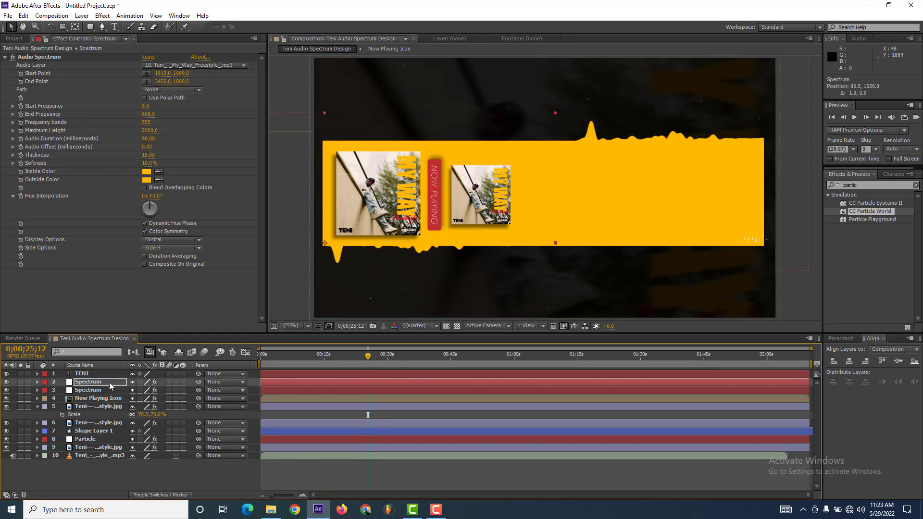
pyautogui.press('Up')
pyautogui.press('Up')
pyautogui.press('Up')
pyautogui.press('Down')
# Step: Zoom out to see the whole composition, deselect, and collapse the album image's Scale property
pyautogui.click(291, 326)
pyautogui.click(388, 154)
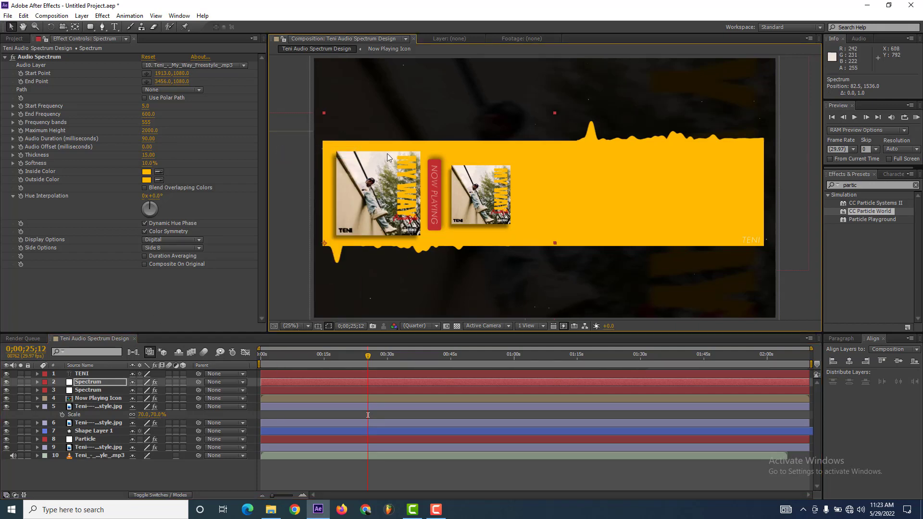
pyautogui.press(',')
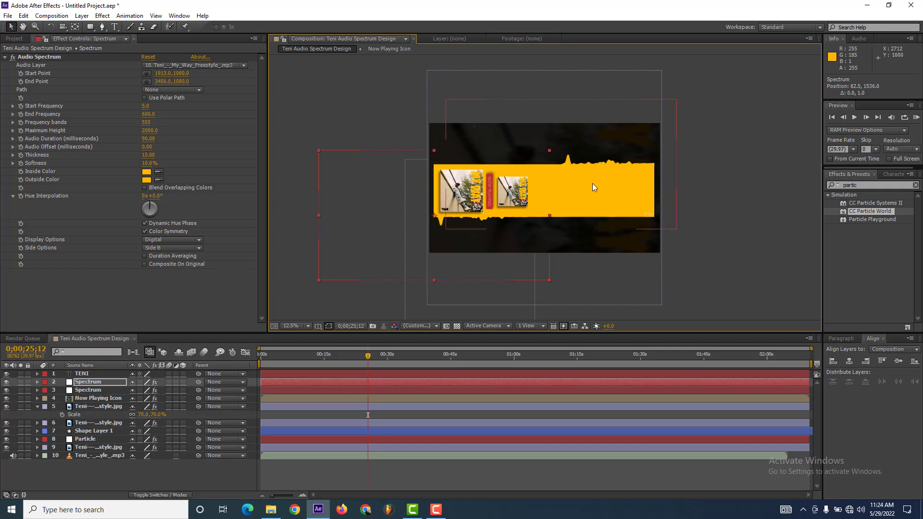
pyautogui.scroll(2, 563, 195)
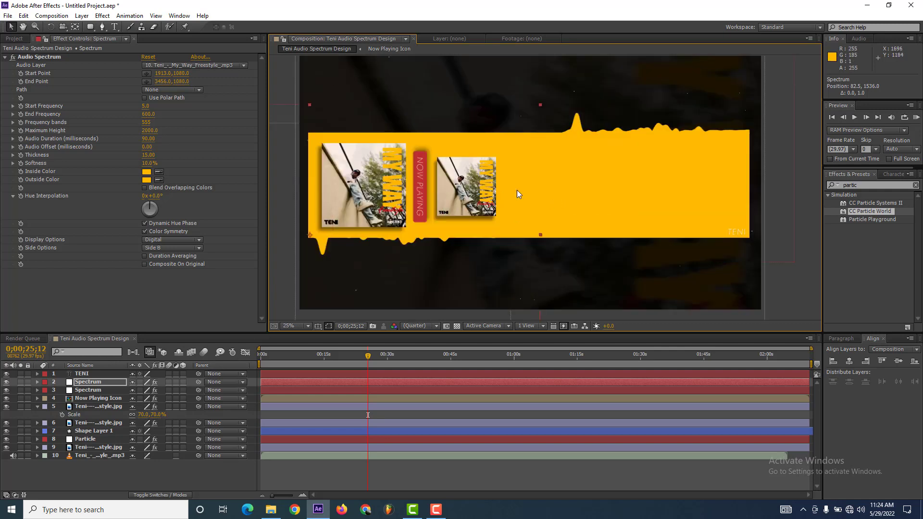
pyautogui.scroll(2, 652, 198)
pyautogui.scroll(-2, 521, 197)
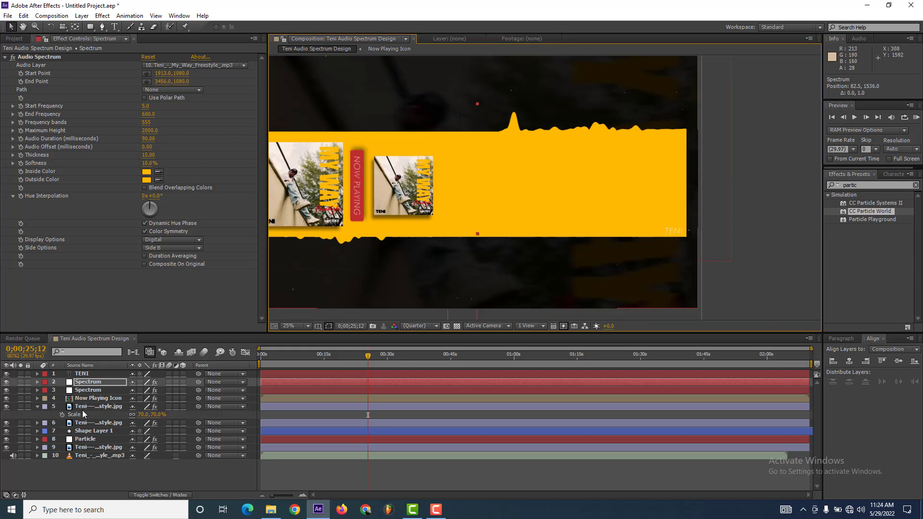
pyautogui.click(55, 462)
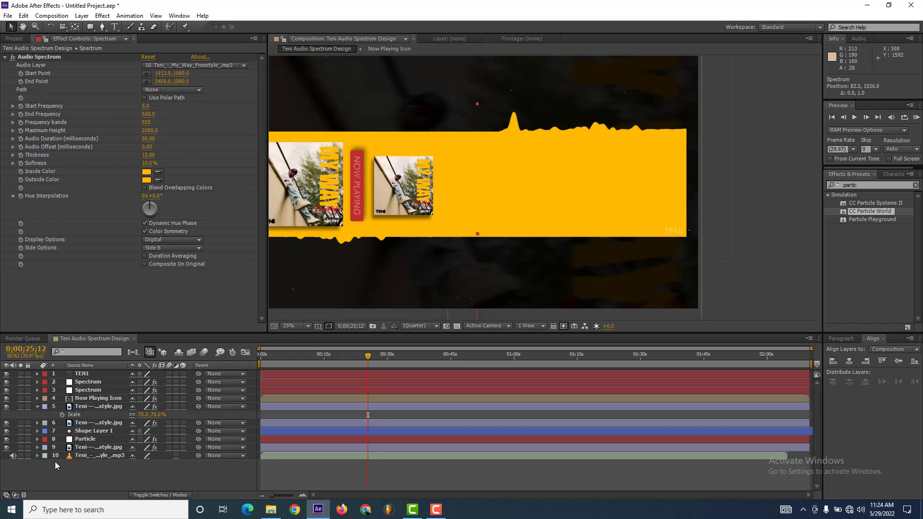
pyautogui.click(38, 407)
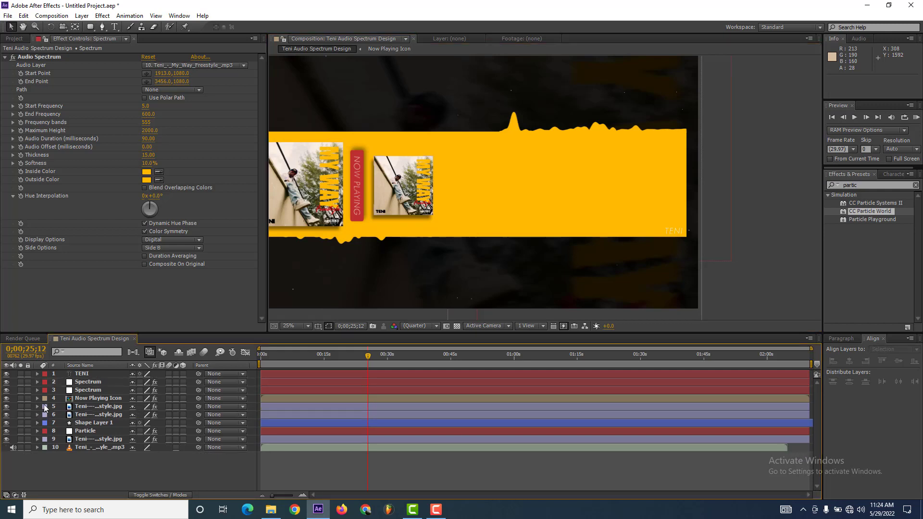
# Step: Create a text layer on the banner reading MY WAY
pyautogui.click(116, 28)
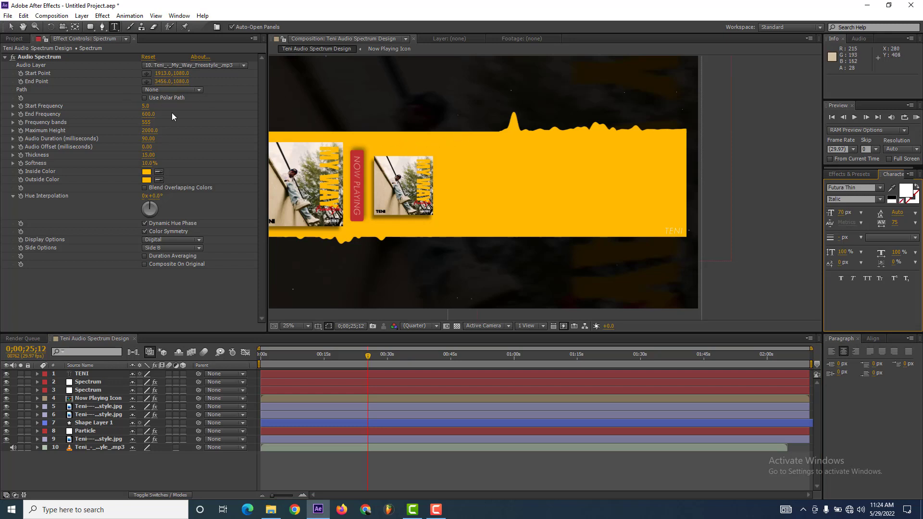
pyautogui.click(547, 194)
pyautogui.write('Y')
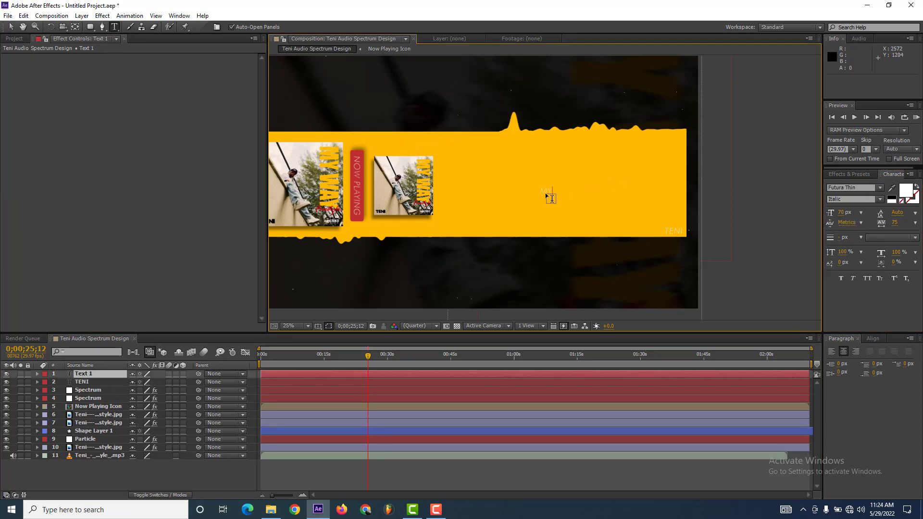
pyautogui.write(' WAY')
pyautogui.hotkey('ctrl', 'a')
# Step: Set the MY WAY title to Gadugi Bold and shift it slightly right
pyautogui.click(851, 188)
pyautogui.write('Gabriola')
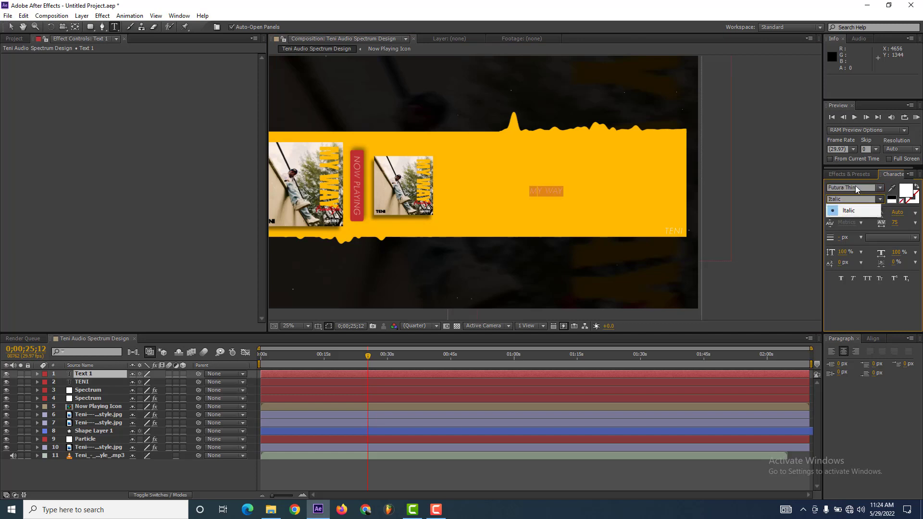
pyautogui.press('Return')
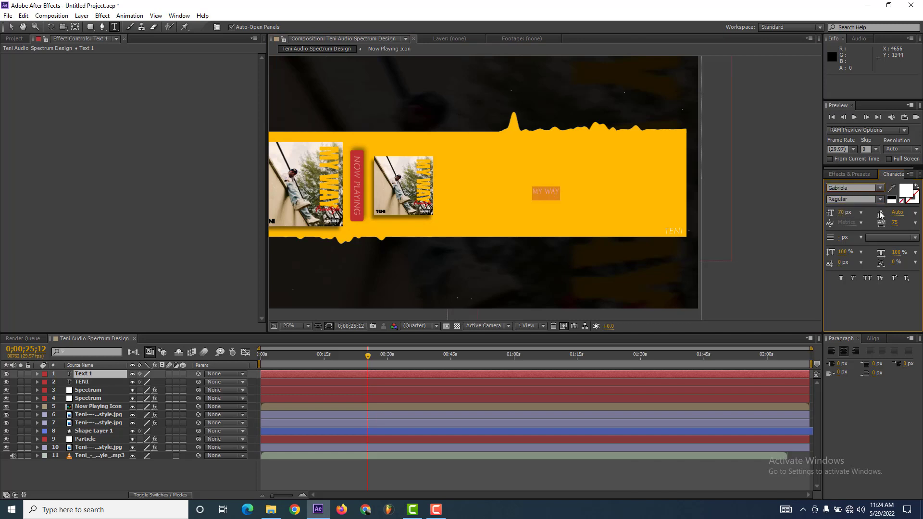
pyautogui.click(851, 188)
pyautogui.write('Gadugi')
pyautogui.press('Return')
pyautogui.click(880, 200)
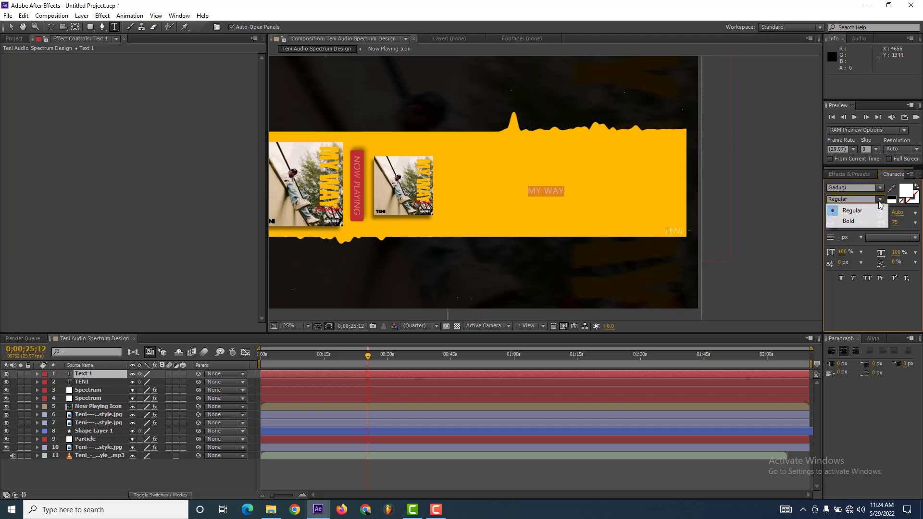
pyautogui.click(846, 219)
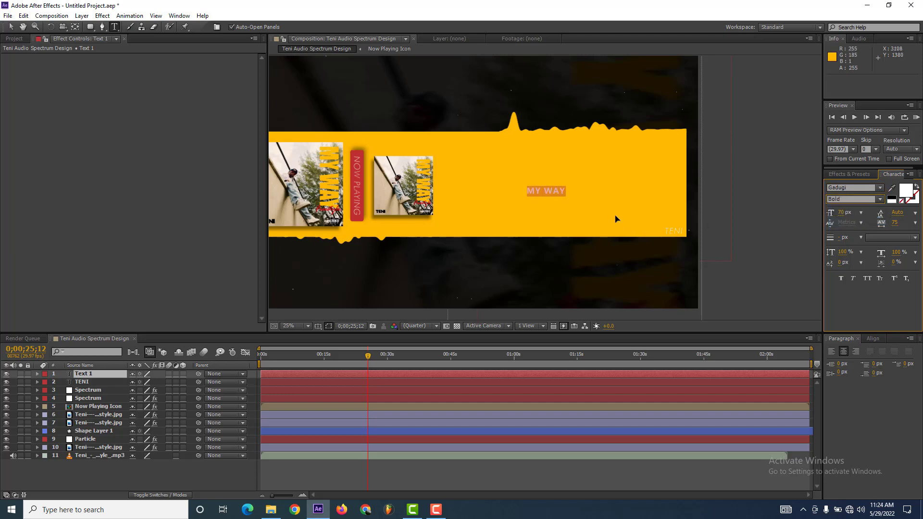
pyautogui.moveTo(616, 219); pyautogui.dragTo(628, 219)
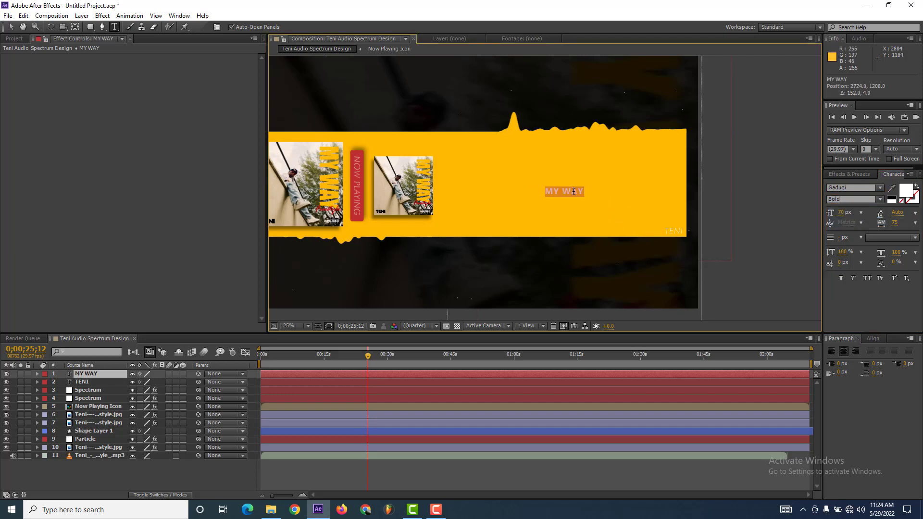
pyautogui.click(641, 206)
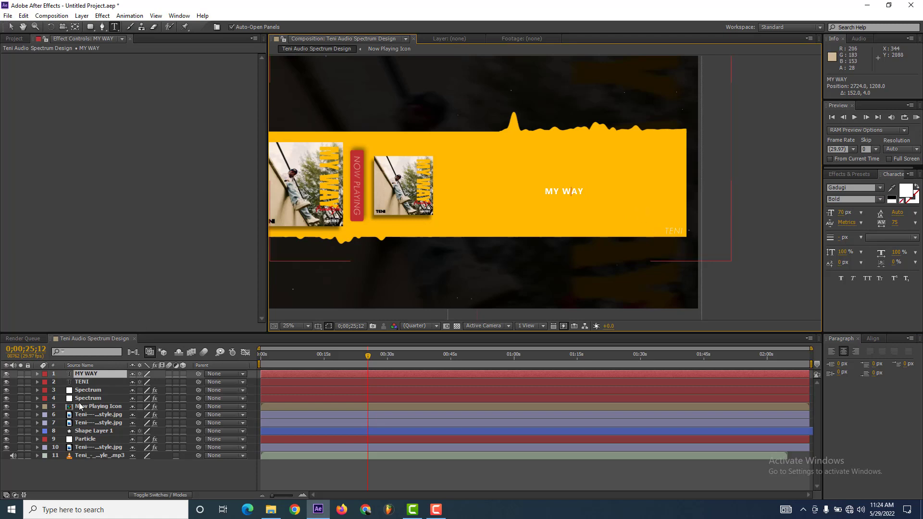
# Step: Drag the TENI text up and left so it sits just above MY WAY
pyautogui.doubleClick(82, 381)
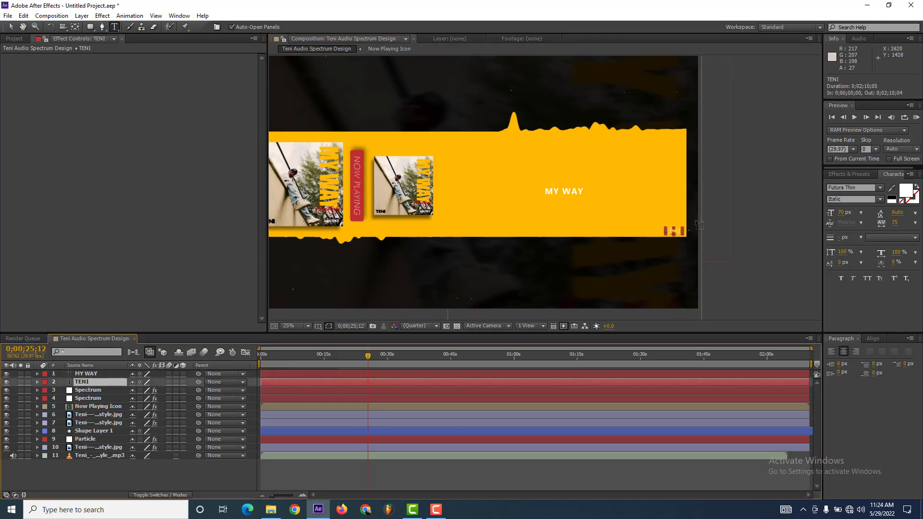
pyautogui.moveTo(675, 232); pyautogui.dragTo(540, 237)
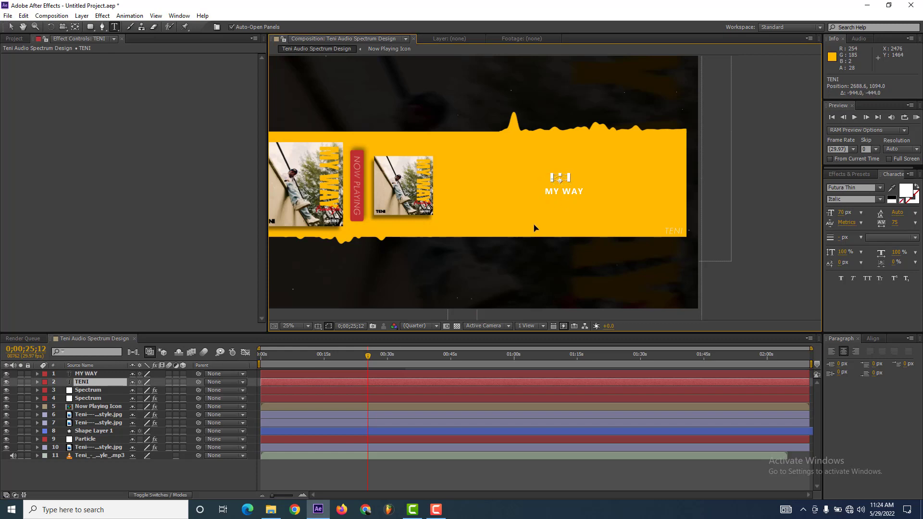
pyautogui.scroll(1, 590, 170)
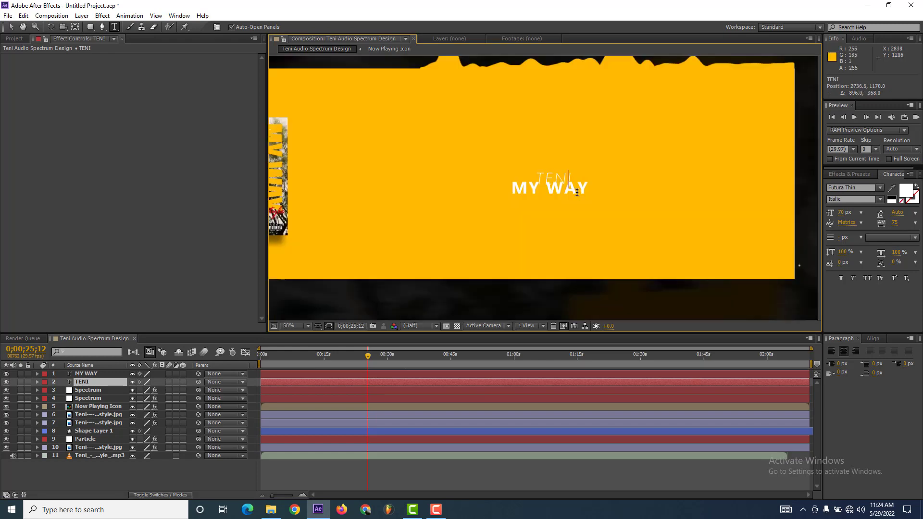
pyautogui.scroll(1, 588, 174)
pyautogui.moveTo(620, 225); pyautogui.dragTo(611, 211)
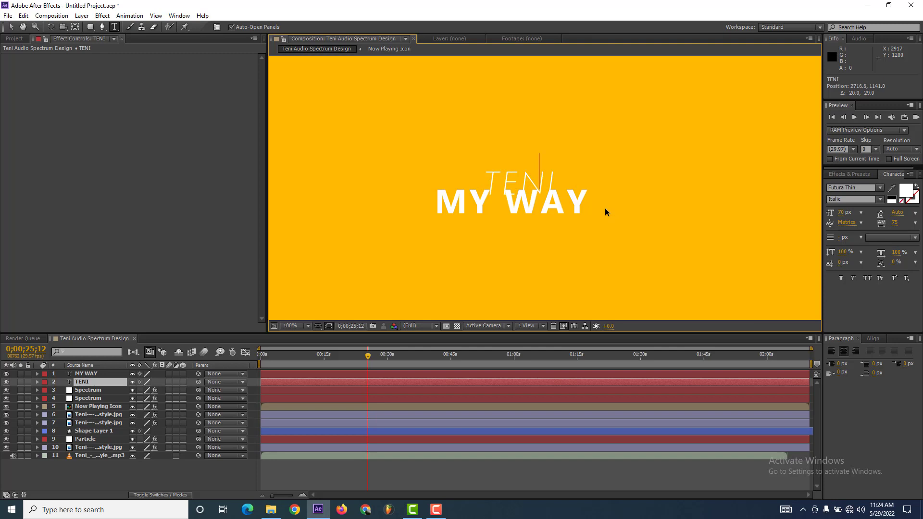
# Step: Shrink TENI's text to size 50 and tighten its letter spacing to 25
pyautogui.click(845, 213)
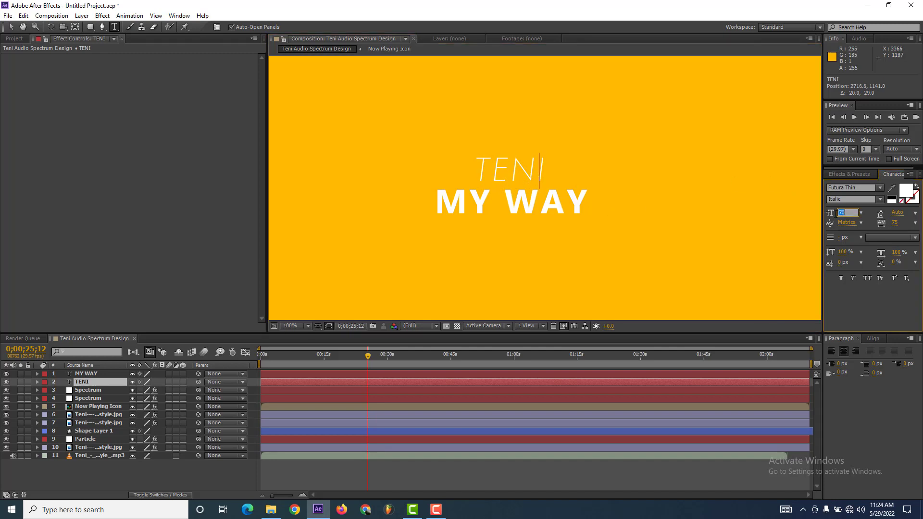
pyautogui.doubleClick(533, 185)
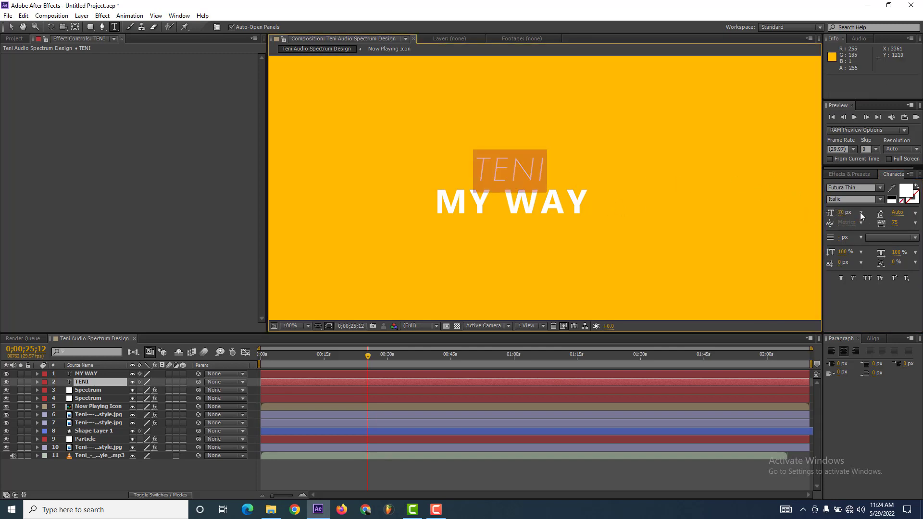
pyautogui.click(840, 213)
pyautogui.write('50')
pyautogui.press('Return')
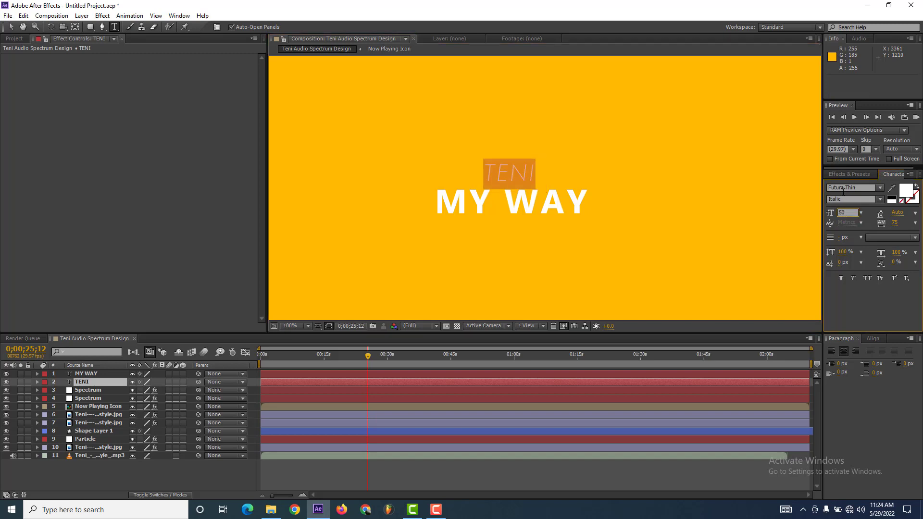
pyautogui.click(916, 223)
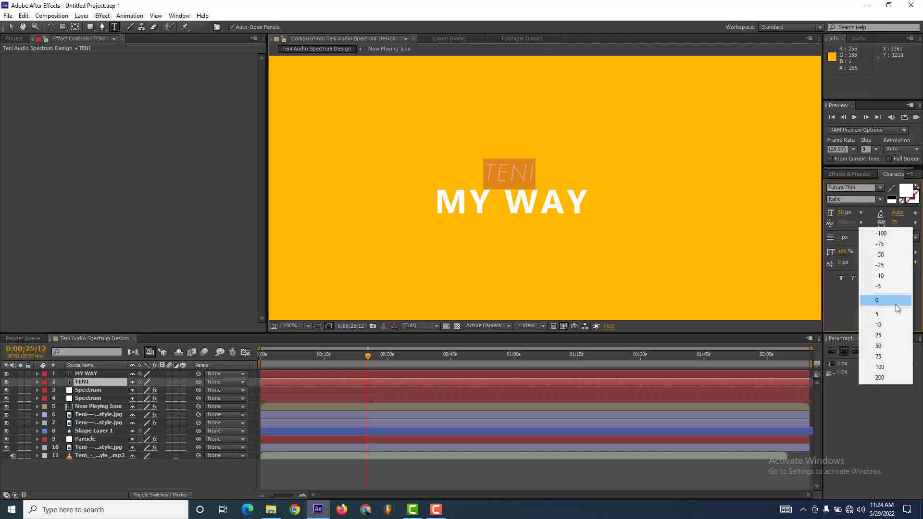
pyautogui.click(888, 342)
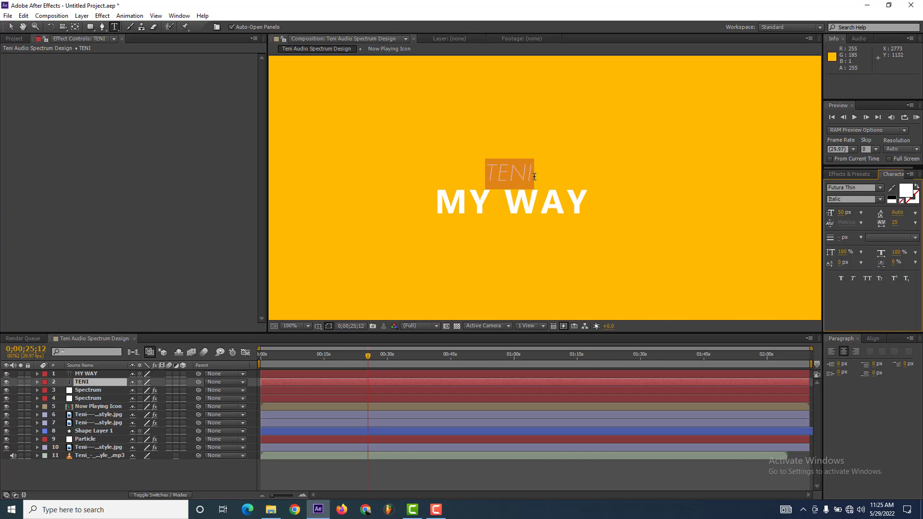
pyautogui.press('End')
# Step: Restore live redrawing, then align TENI horizontally and vertically within the composition
pyautogui.scroll(-1, 625, 184)
pyautogui.scroll(-1, 625, 184)
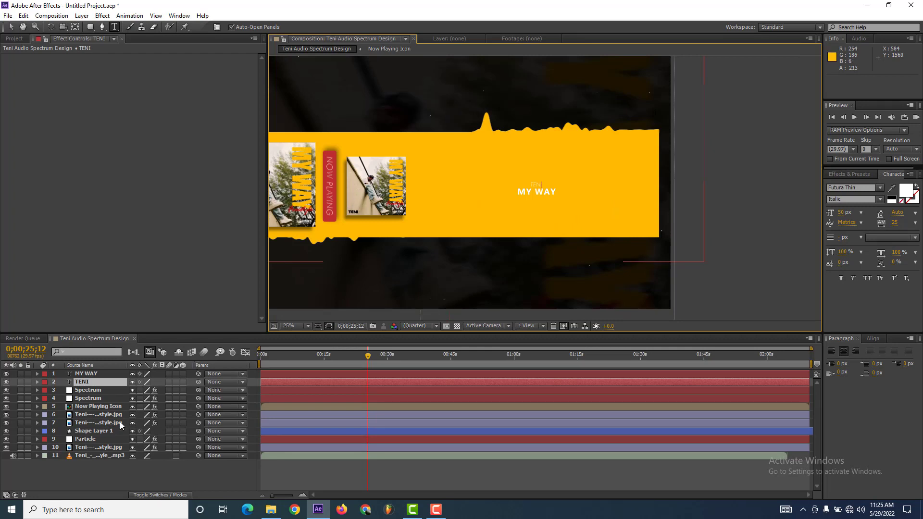
pyautogui.click(94, 474)
pyautogui.press('capslock')
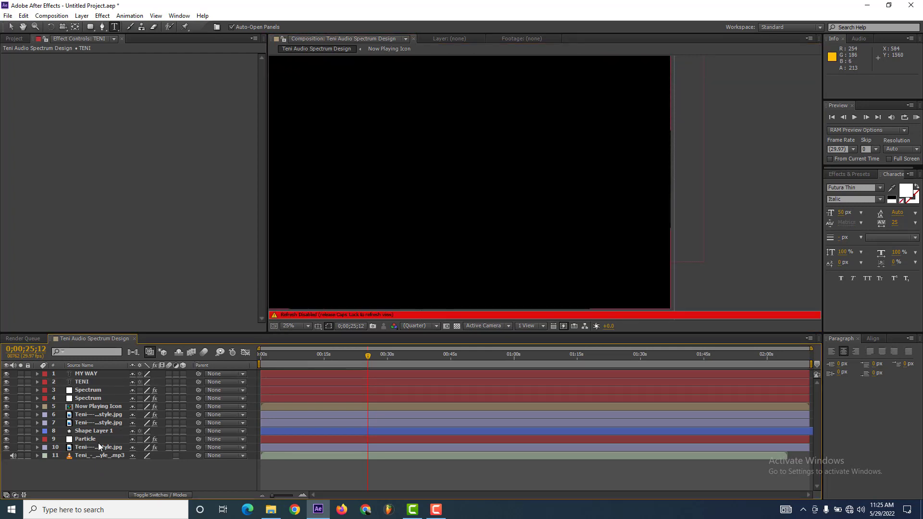
pyautogui.press('capslock')
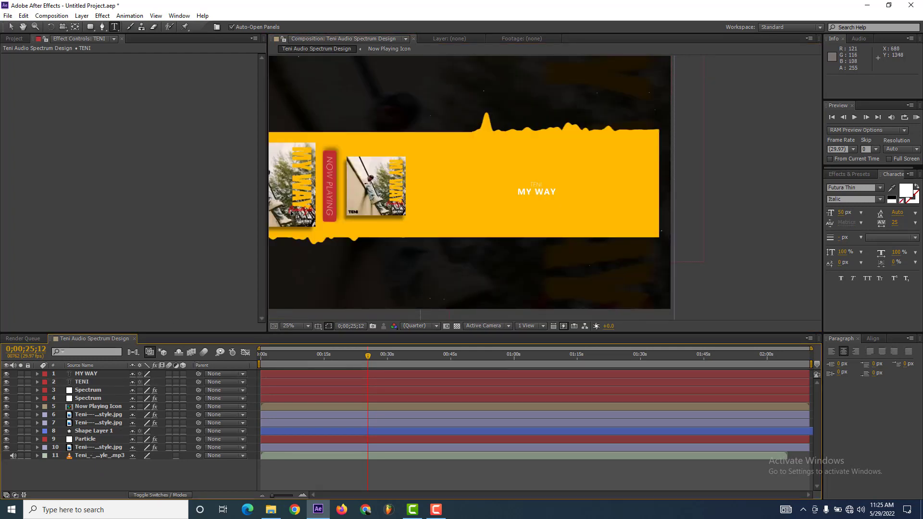
pyautogui.click(116, 381)
pyautogui.click(108, 380)
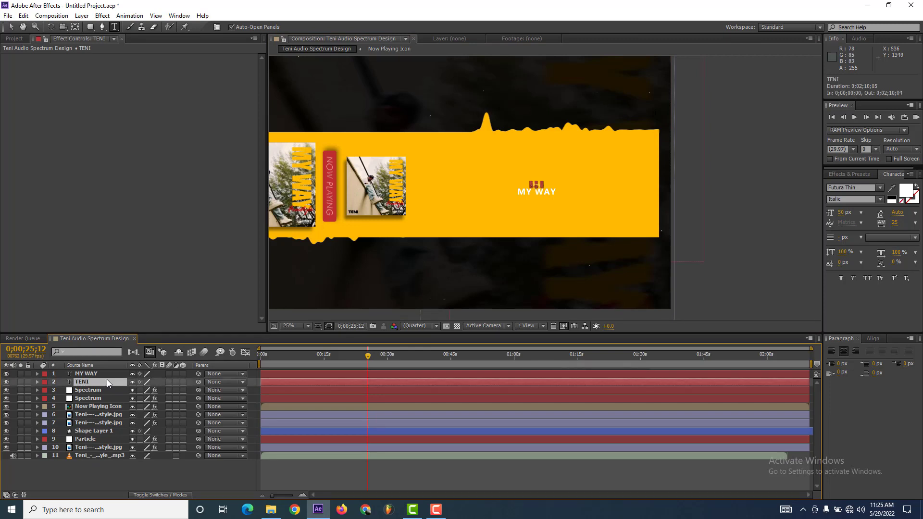
pyautogui.click(875, 340)
pyautogui.click(849, 361)
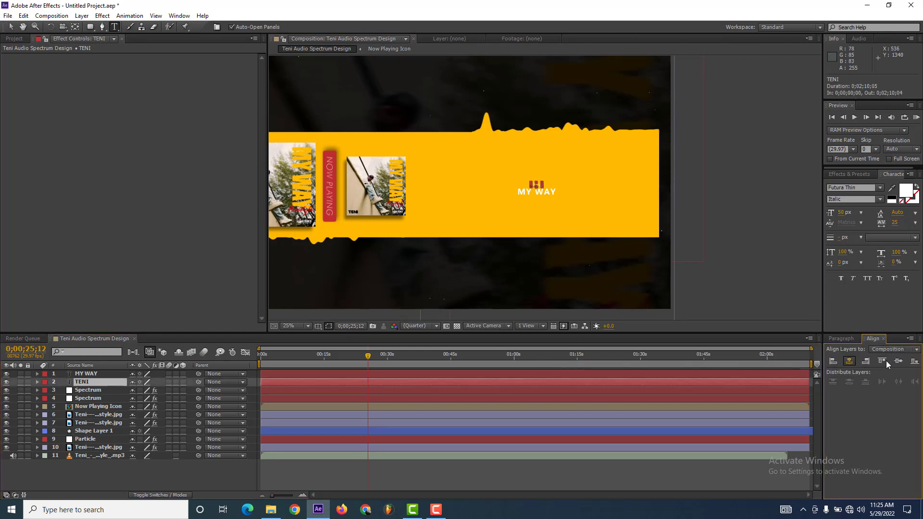
pyautogui.click(898, 361)
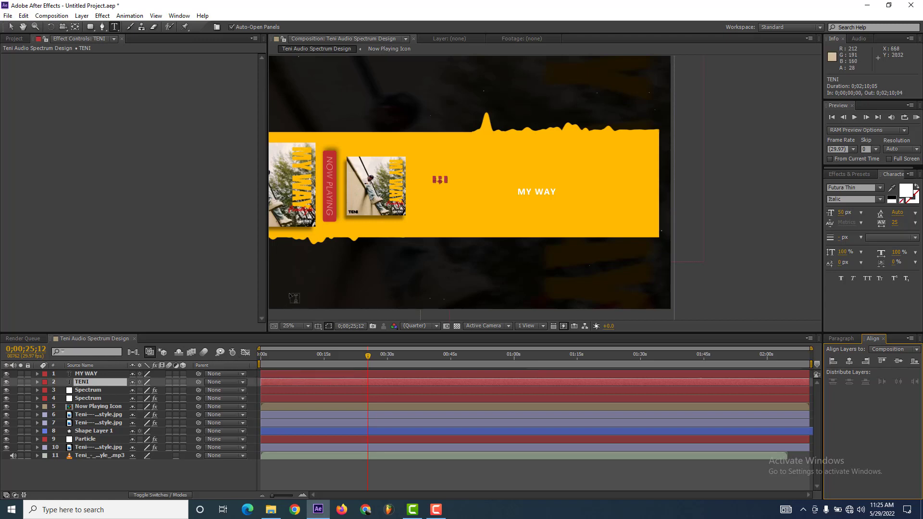
# Step: Slide TENI's Position right, nudge MY WAY up, and nudge TENI down toward it
pyautogui.click(10, 26)
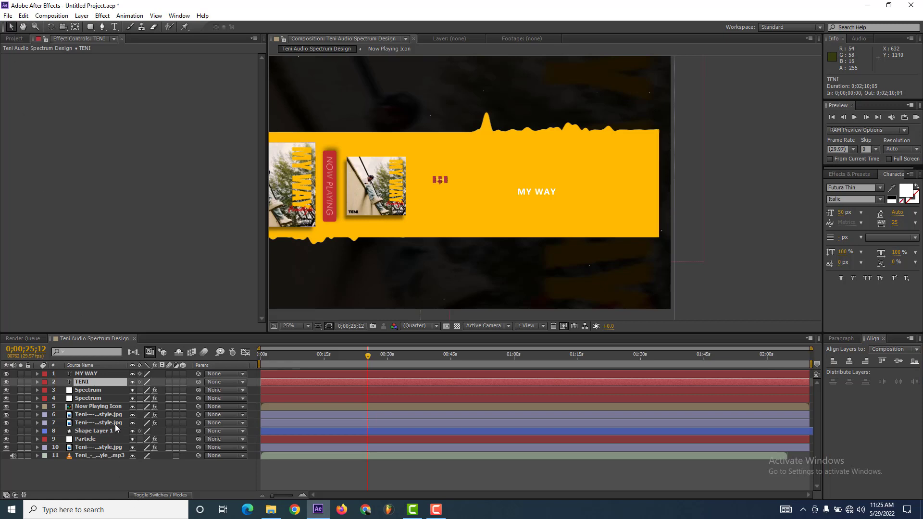
pyautogui.press('p')
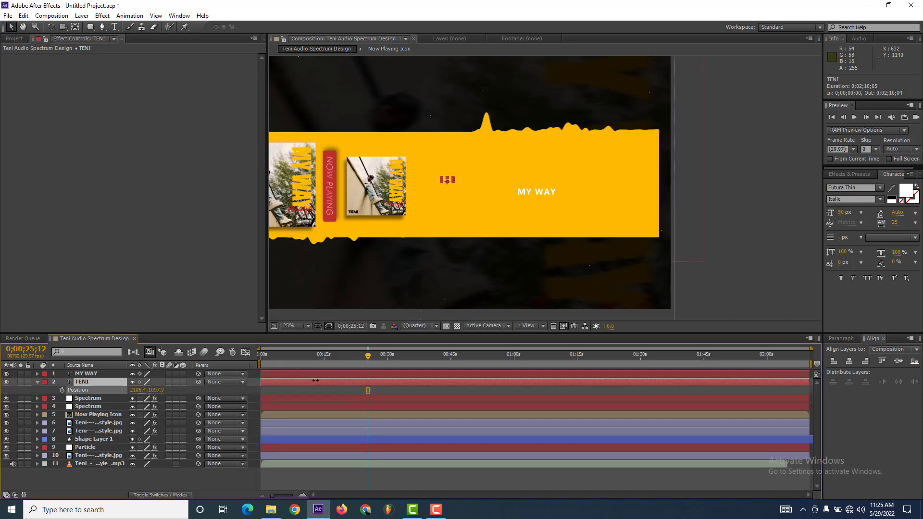
pyautogui.moveTo(316, 381); pyautogui.dragTo(493, 362)
pyautogui.click(94, 375)
pyautogui.press('Up')
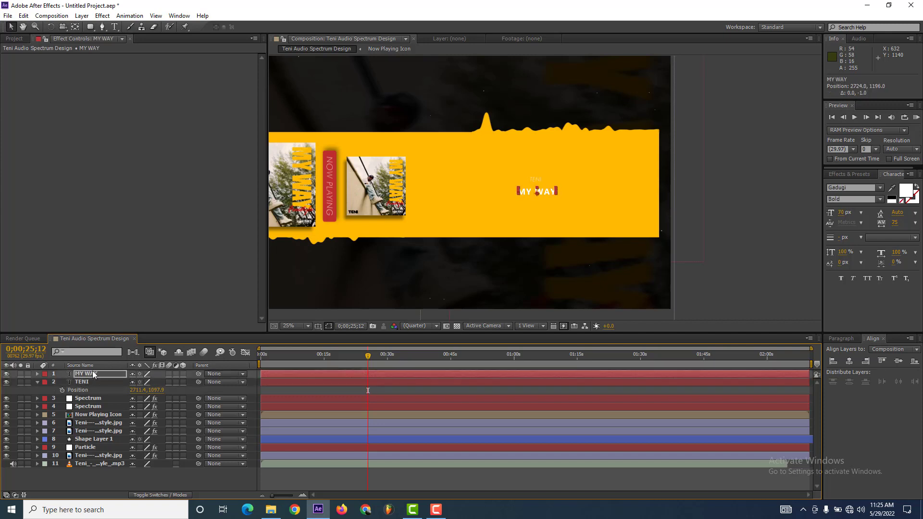
pyautogui.press('Up')
pyautogui.press('Up')
pyautogui.press('Up')
pyautogui.click(97, 381)
pyautogui.press('Down')
pyautogui.press('Down')
pyautogui.press('Down')
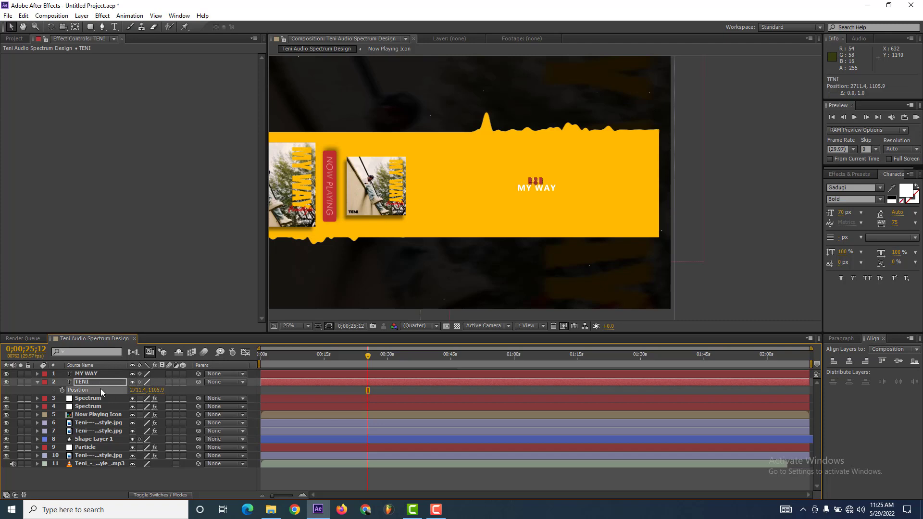
# Step: Collapse TENI's properties and select the Spectrum layer
pyautogui.click(37, 382)
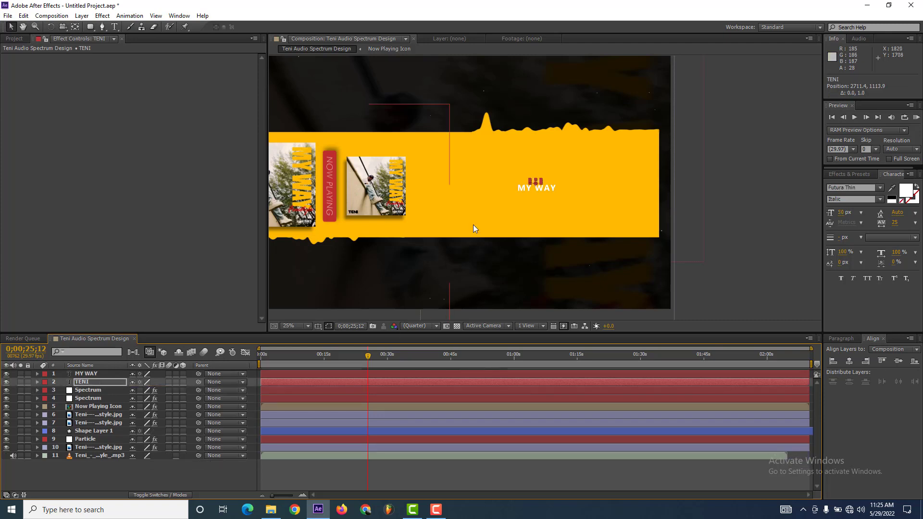
pyautogui.scroll(2, 540, 178)
pyautogui.scroll(2, 540, 178)
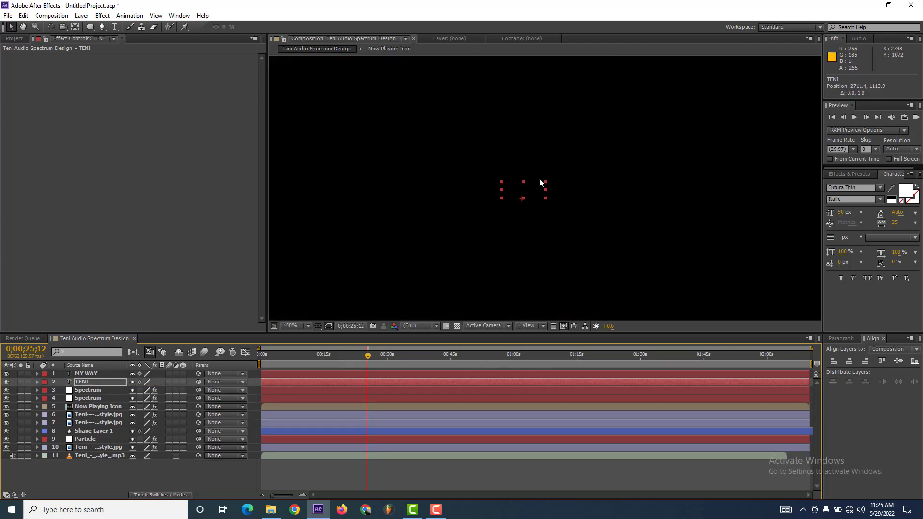
pyautogui.hotkey('ctrl', 'Down')
pyautogui.hotkey('ctrl', 'Down')
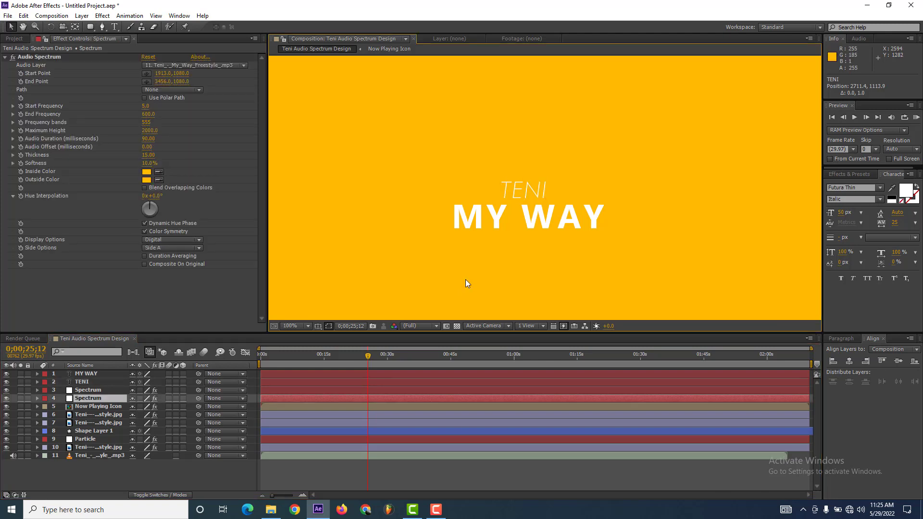
pyautogui.scroll(-2, 502, 231)
pyautogui.scroll(-2, 502, 232)
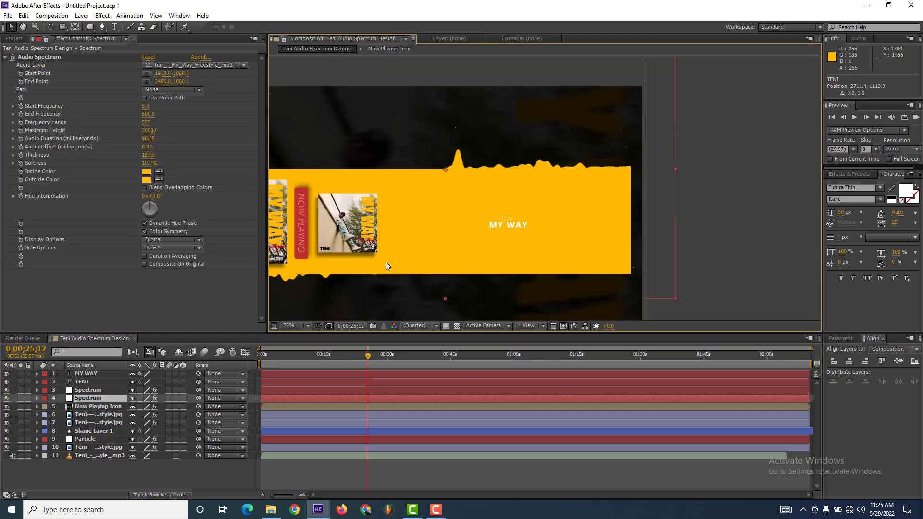
pyautogui.scroll(-1, 386, 263)
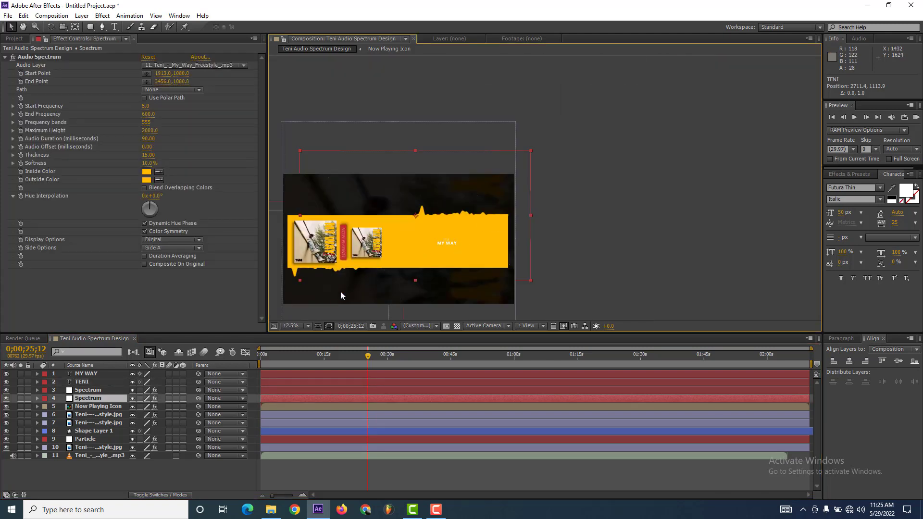
# Step: Try pre-composing the selected layers and scaling the result, then undo that attempt
pyautogui.keyDown('ctrl'); pyautogui.click(77, 382); pyautogui.keyUp('ctrl')
pyautogui.keyDown('ctrl'); pyautogui.click(81, 374); pyautogui.keyUp('ctrl')
pyautogui.rightClick(83, 374)
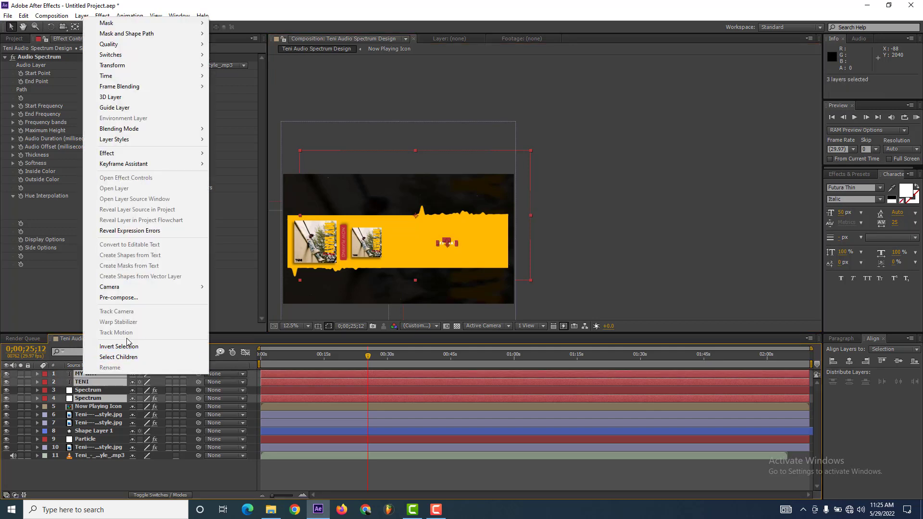
pyautogui.click(119, 298)
pyautogui.write('Title')
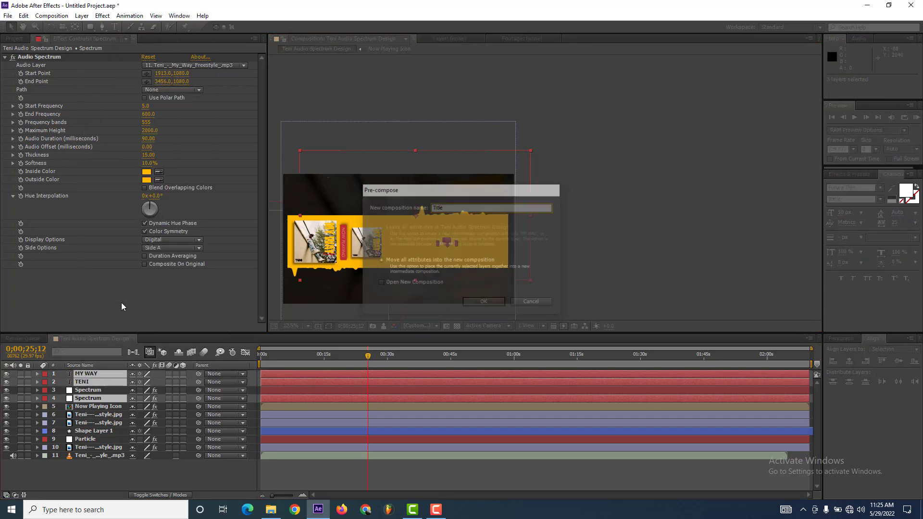
pyautogui.press('Return')
pyautogui.press('s')
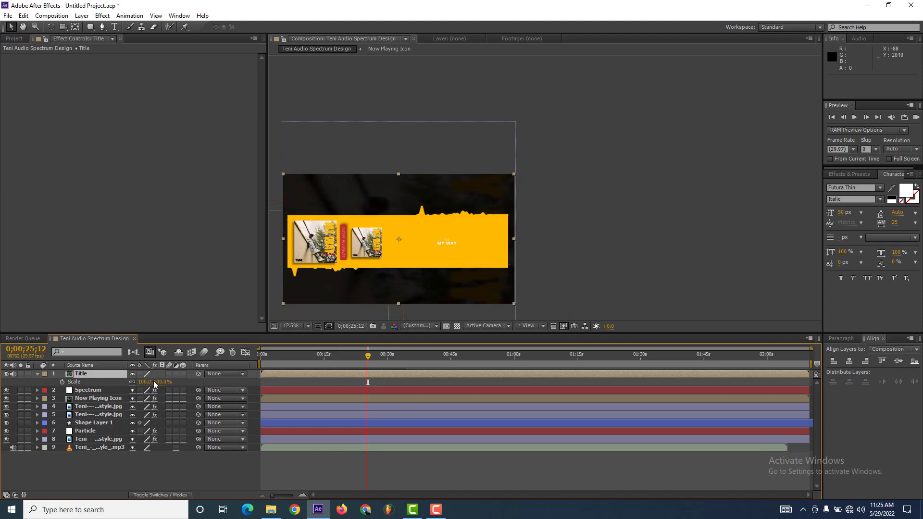
pyautogui.moveTo(154, 382); pyautogui.dragTo(163, 382)
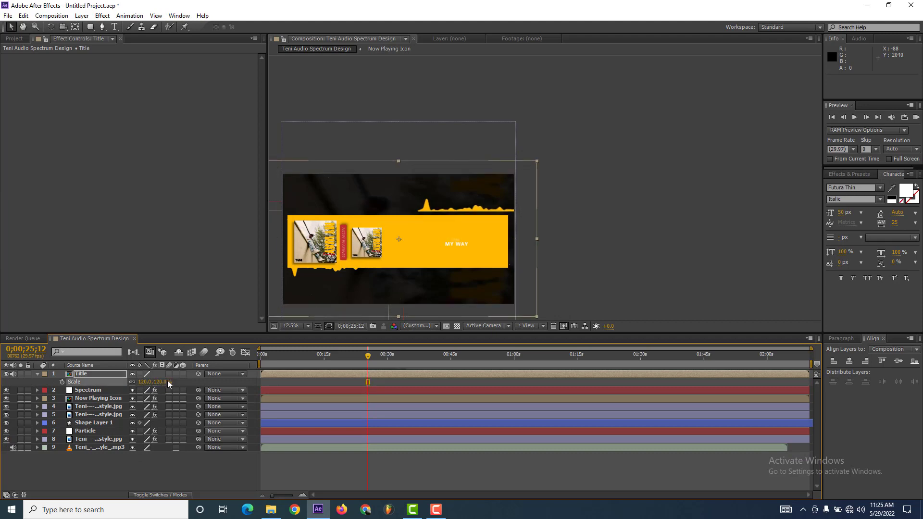
pyautogui.hotkey('ctrl', 'z')
pyautogui.hotkey('ctrl', 'z')
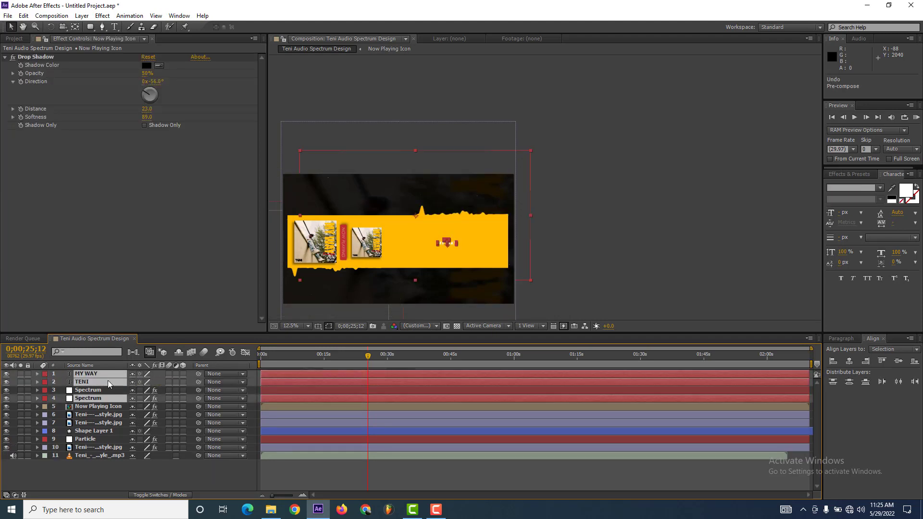
# Step: Pre-compose only TENI and MY WAY as 'titlr' and enlarge its Scale to 149%
pyautogui.keyDown('ctrl'); pyautogui.click(84, 399); pyautogui.keyUp('ctrl')
pyautogui.rightClick(89, 382)
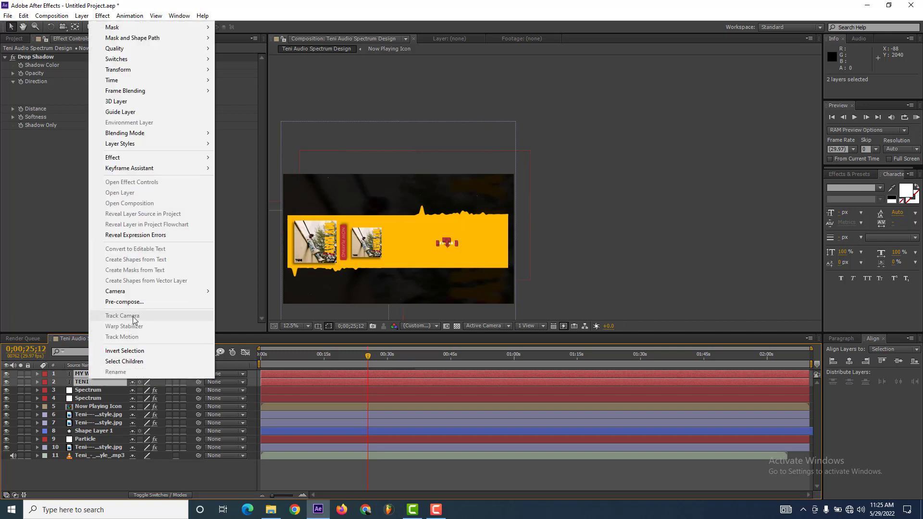
pyautogui.click(133, 304)
pyautogui.write('titlr')
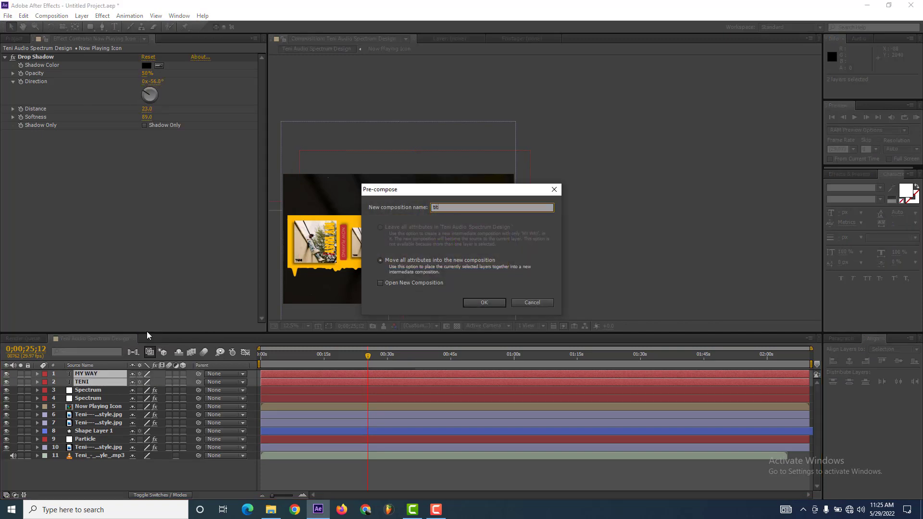
pyautogui.press('Return')
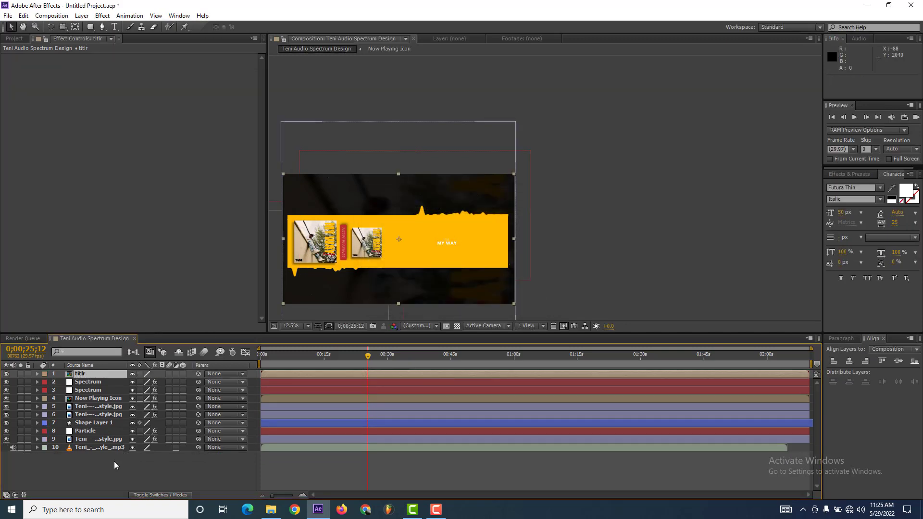
pyautogui.press('s')
pyautogui.moveTo(155, 382); pyautogui.dragTo(168, 382)
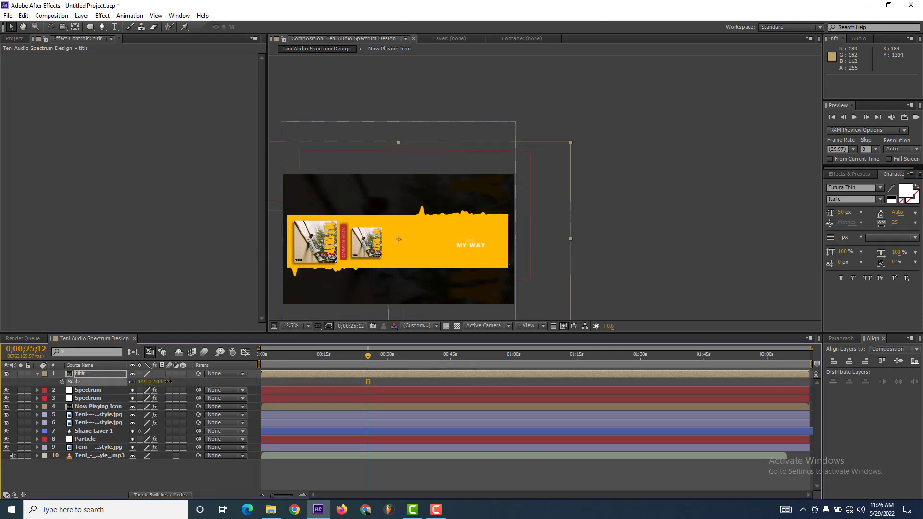
# Step: Move the titlr precomp left on the banner and view the composition at 25%
pyautogui.scroll(2, 477, 247)
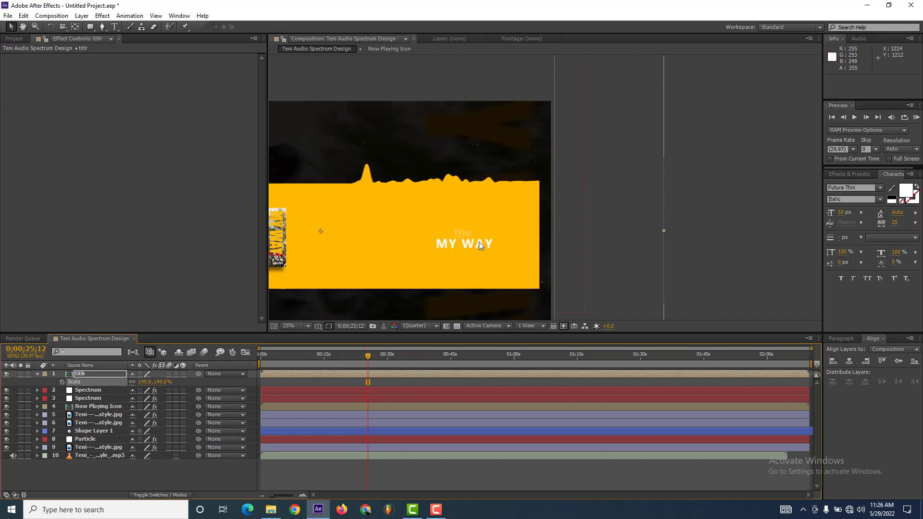
pyautogui.moveTo(473, 245); pyautogui.dragTo(440, 243)
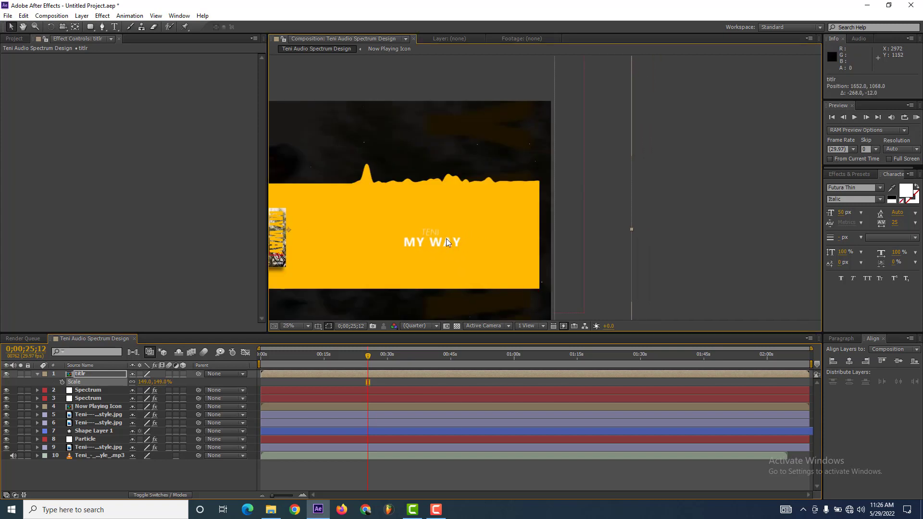
pyautogui.scroll(-1, 446, 225)
pyautogui.click(299, 326)
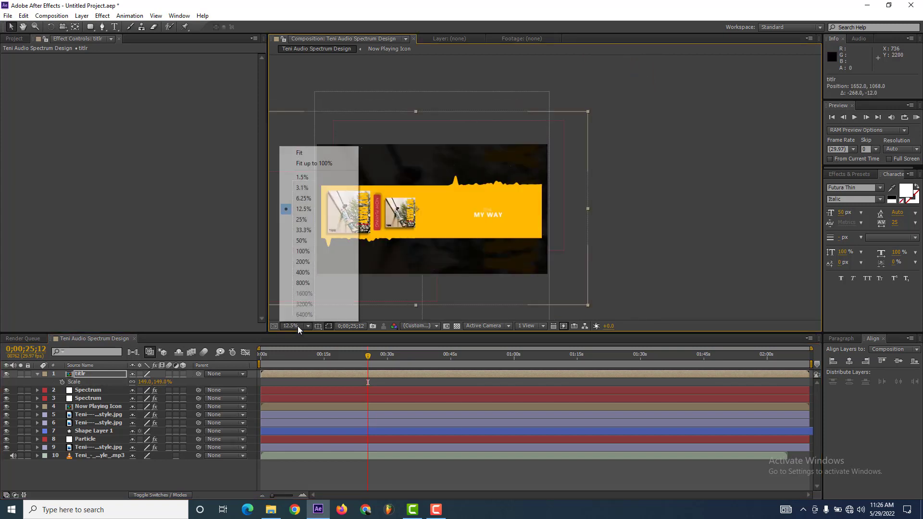
pyautogui.click(296, 219)
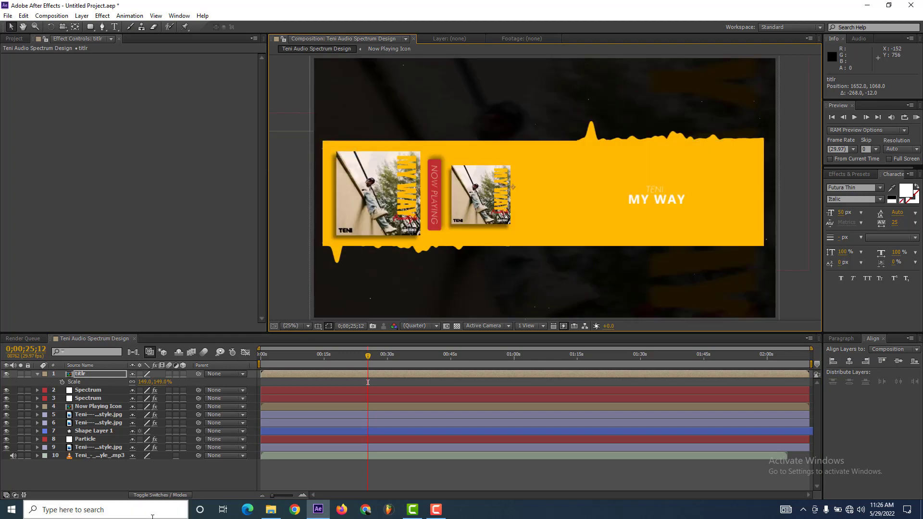
pyautogui.click(107, 479)
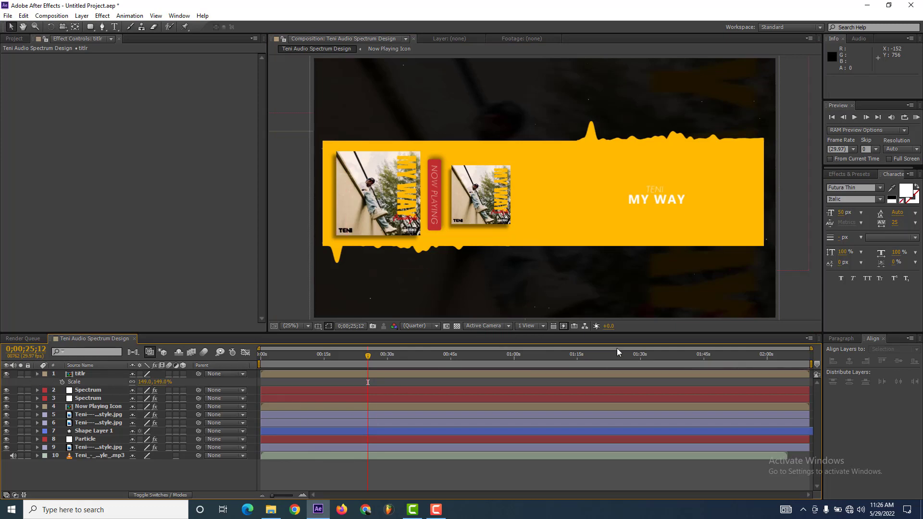
# Step: Move the playhead to about 1:31 and set the Spectrum layer's Maximum Height to 1111
pyautogui.press('s')
pyautogui.moveTo(679, 359)
pyautogui.mouseDown()
pyautogui.moveTo(639, 359)
pyautogui.moveTo(714, 341)
pyautogui.moveTo(658, 356)
pyautogui.mouseUp()
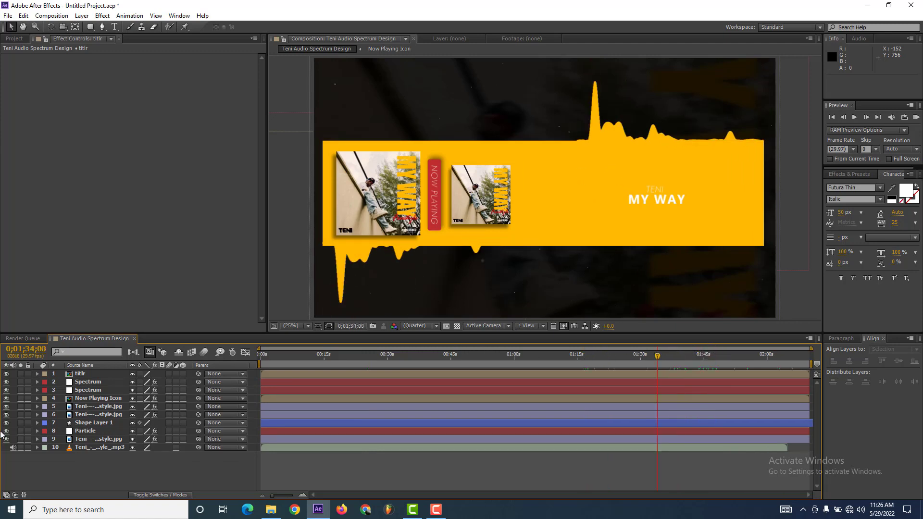
pyautogui.click(88, 390)
pyautogui.click(146, 131)
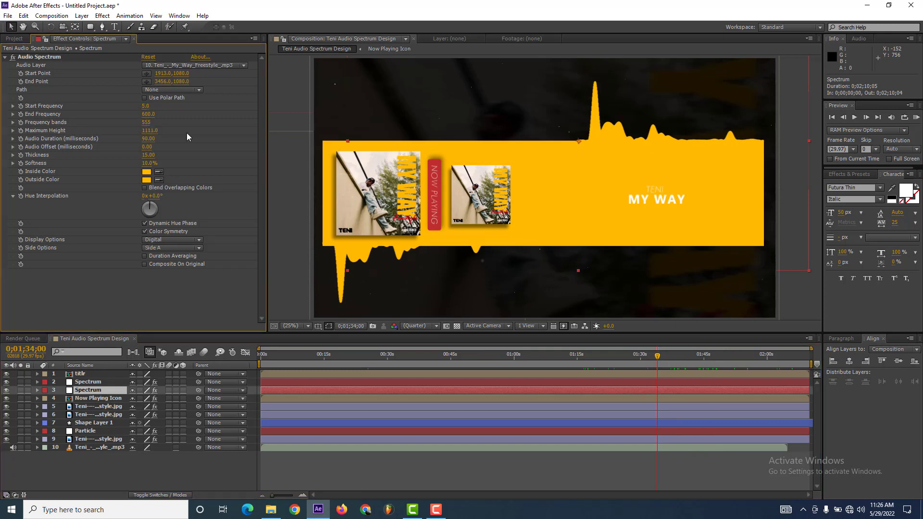
pyautogui.click(103, 380)
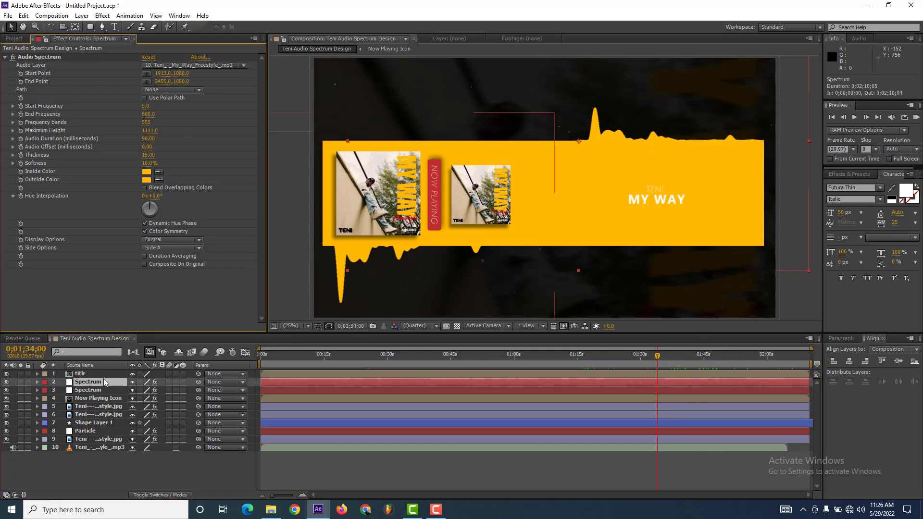
pyautogui.click(147, 132)
pyautogui.write('1111')
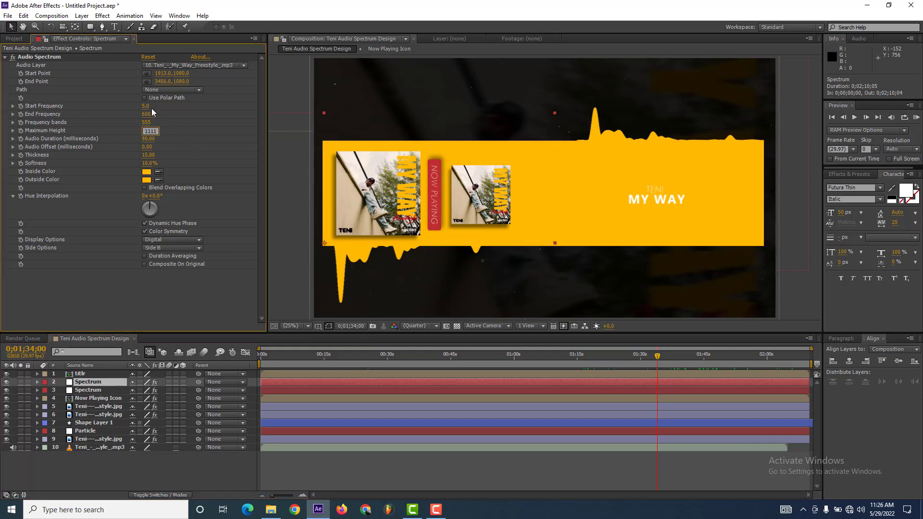
pyautogui.press('Return')
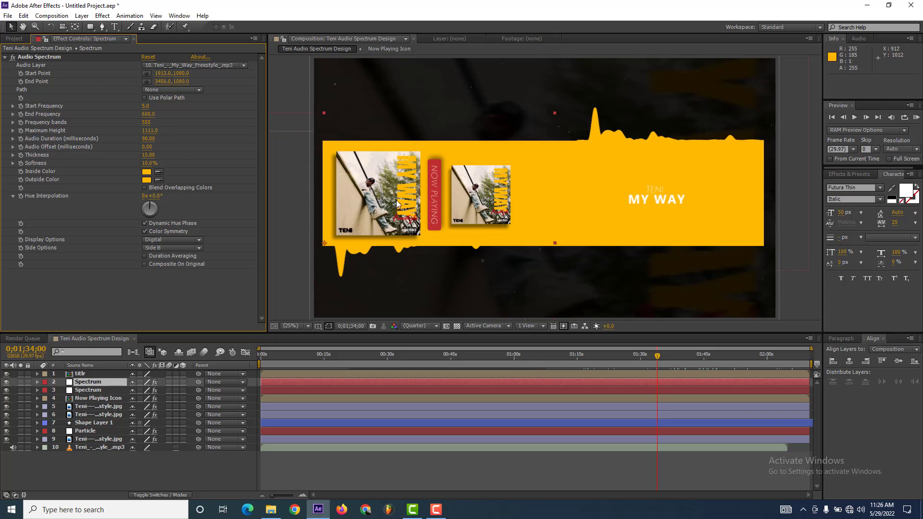
# Step: Zoom out and set the Audio Spectrum End Frequency to 550
pyautogui.press(',')
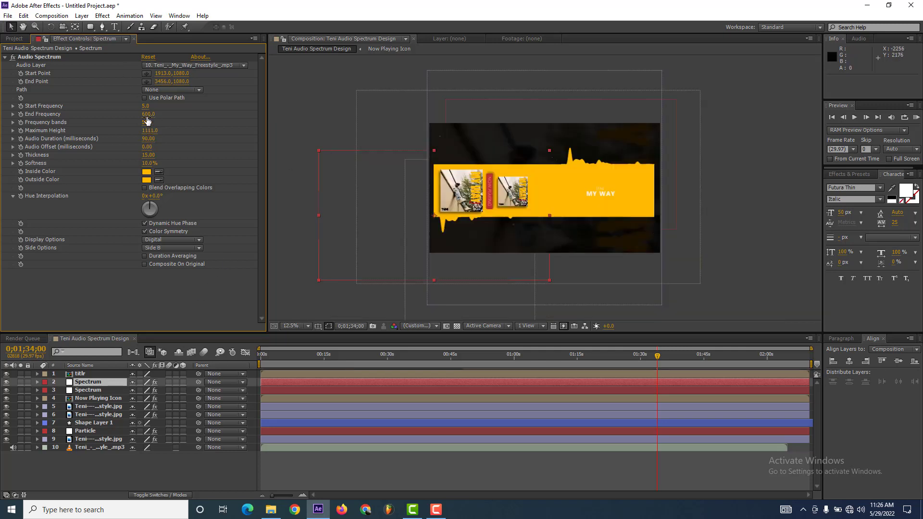
pyautogui.click(148, 115)
pyautogui.write('55')
pyautogui.write('0')
pyautogui.press('Return')
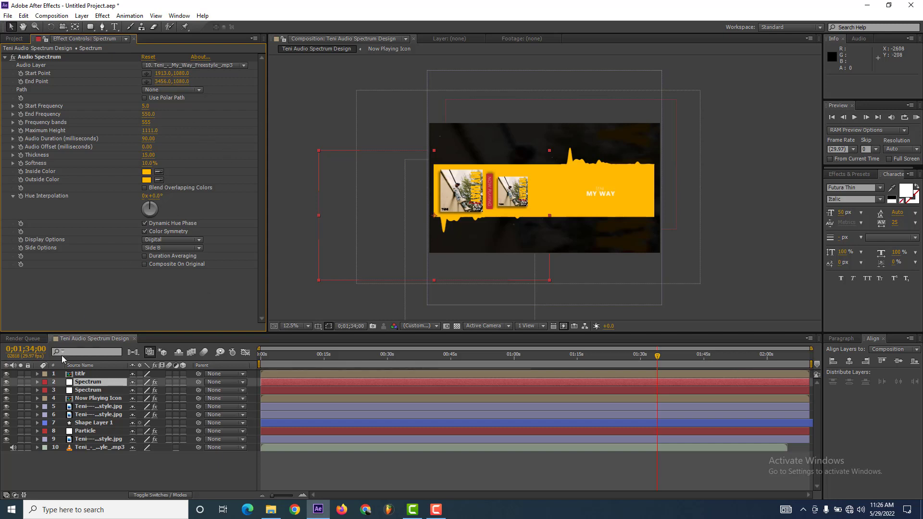
# Step: Browse the Composition menu without choosing anything and end the recording
pyautogui.moveTo(272, 509)
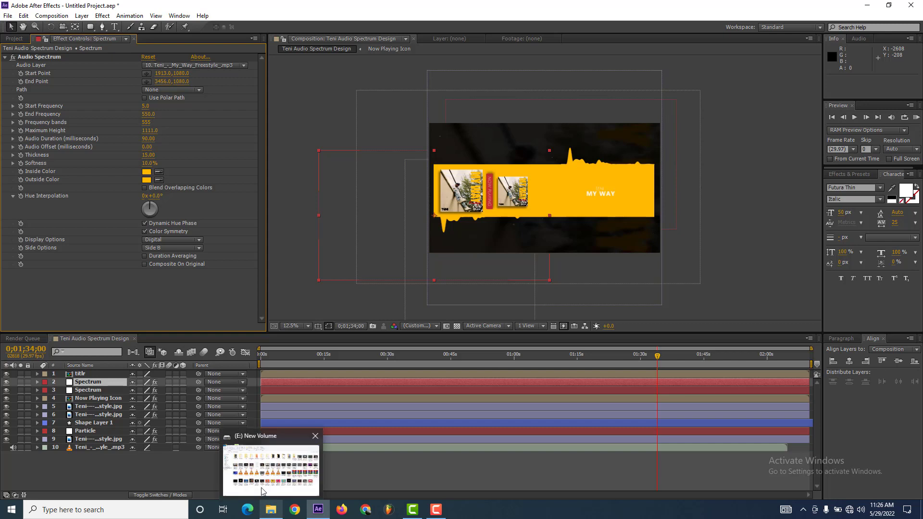
pyautogui.click(51, 15)
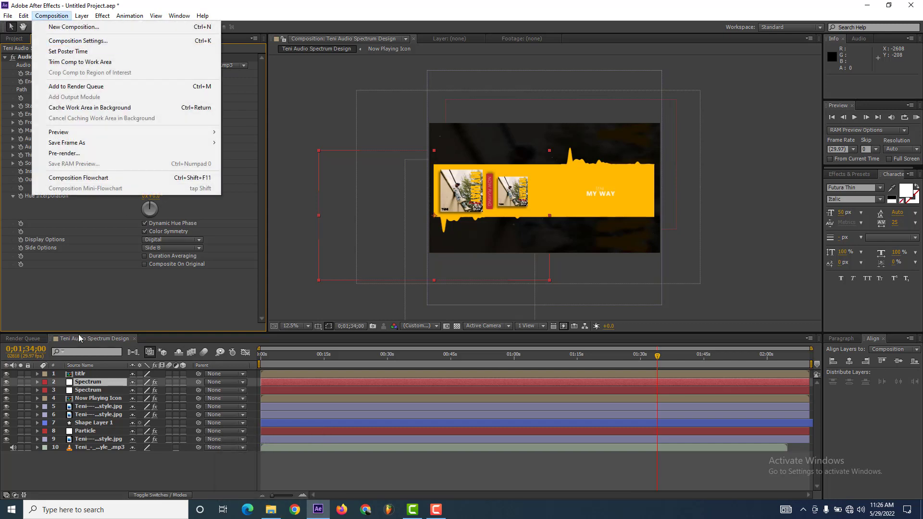
pyautogui.click(75, 323)
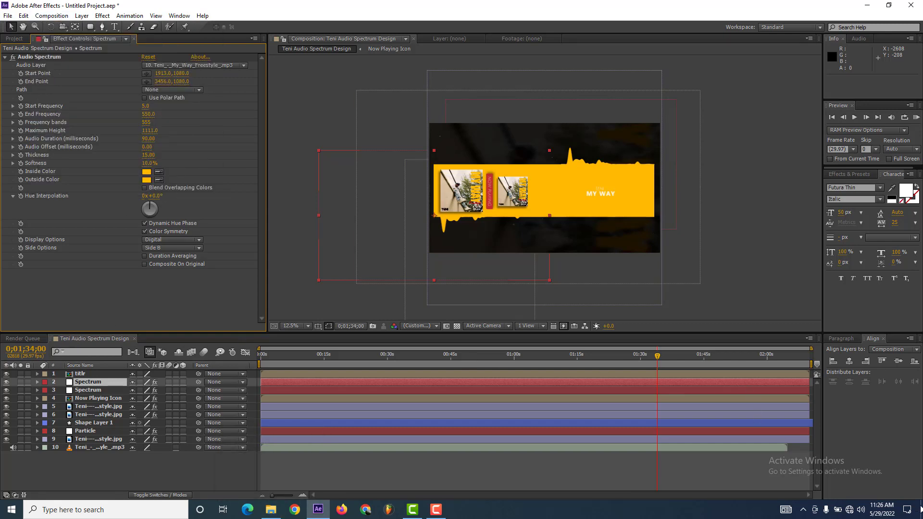
pyautogui.click(920, 503)
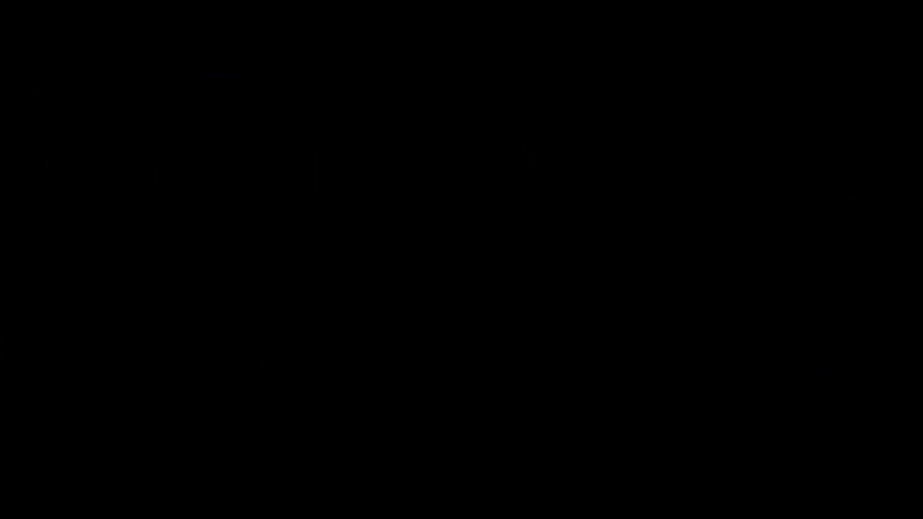